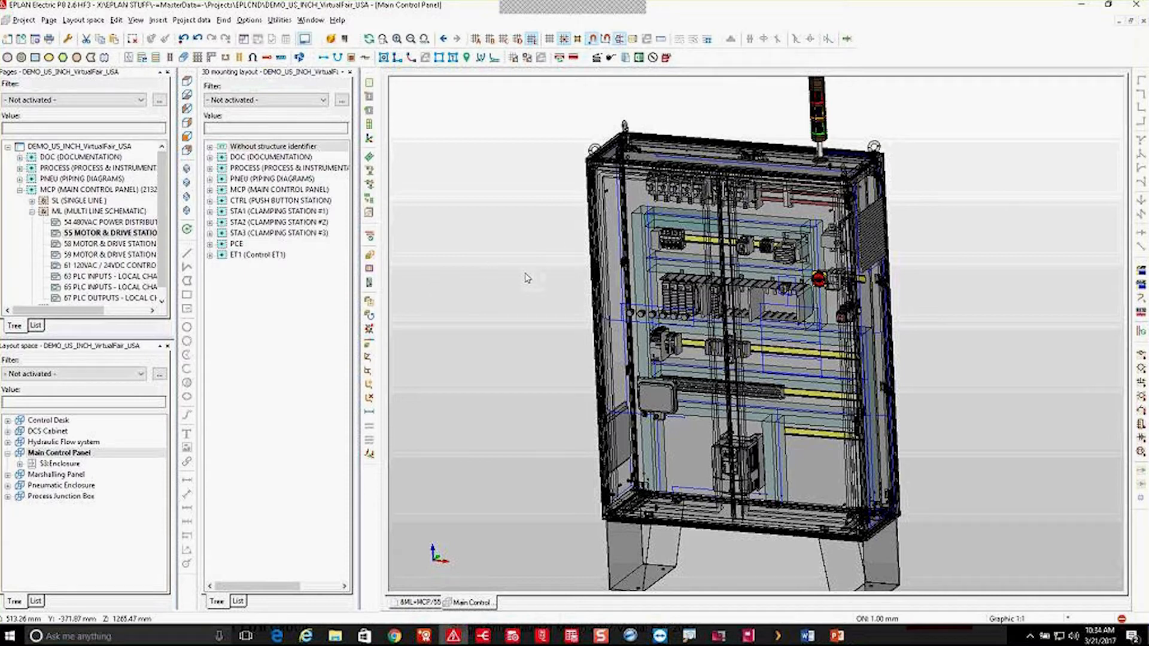
Show only the mounting panels of the Main Control Panel's S3:Enclosure and view the layout from the front
right_click(67, 465)
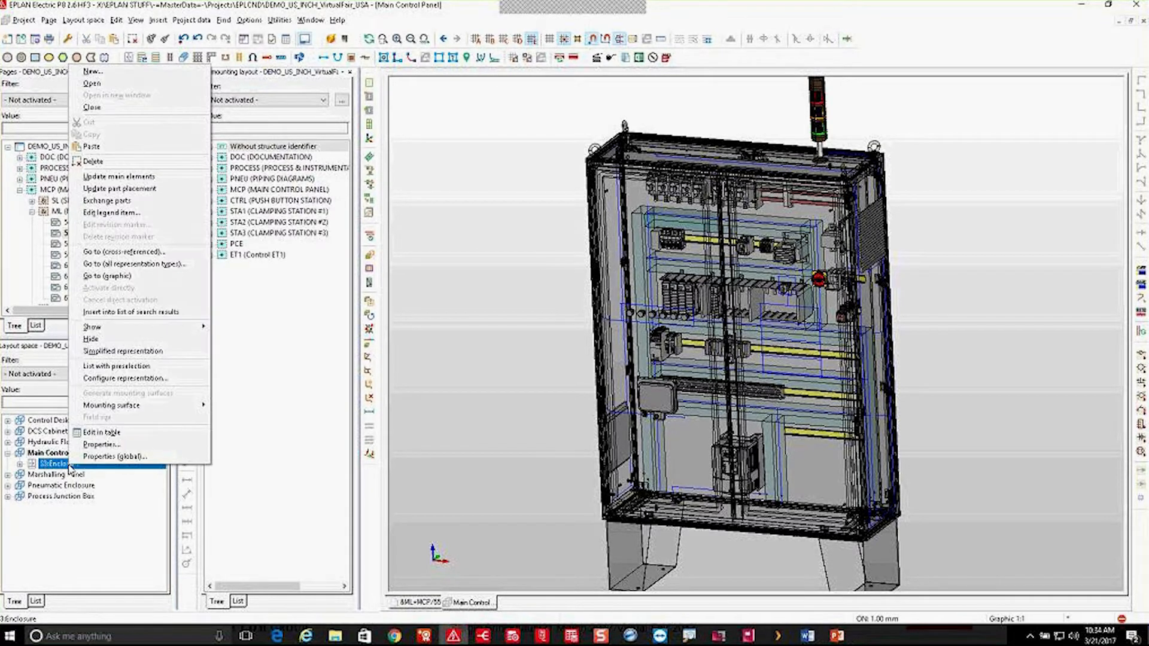
mouse_move(154, 326)
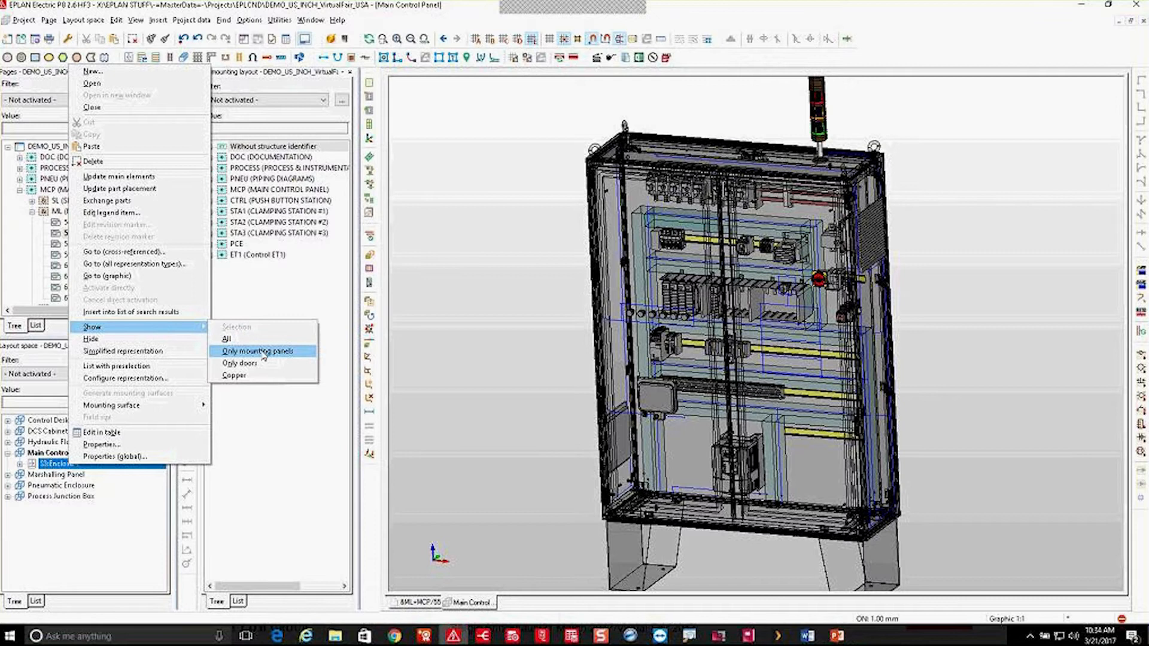
left_click(265, 353)
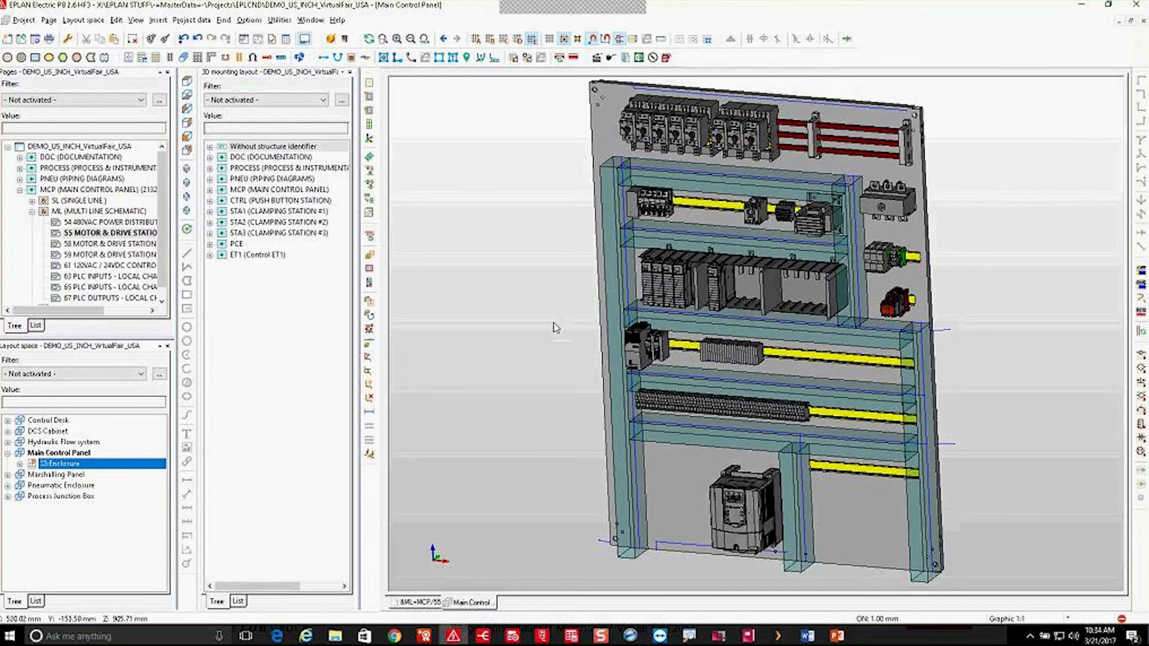
mouse_move(524, 295)
right_mouse_down("ctrl")
mouse_move(537, 283)
mouse_move(522, 285)
right_mouse_up("ctrl")
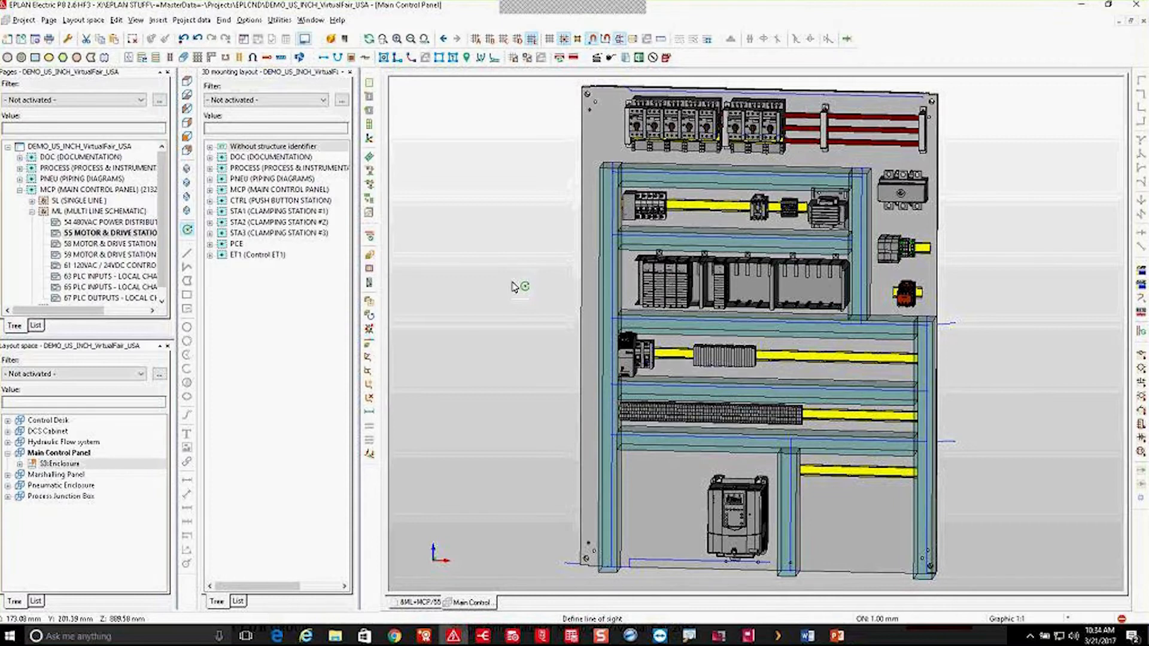
left_click(190, 231)
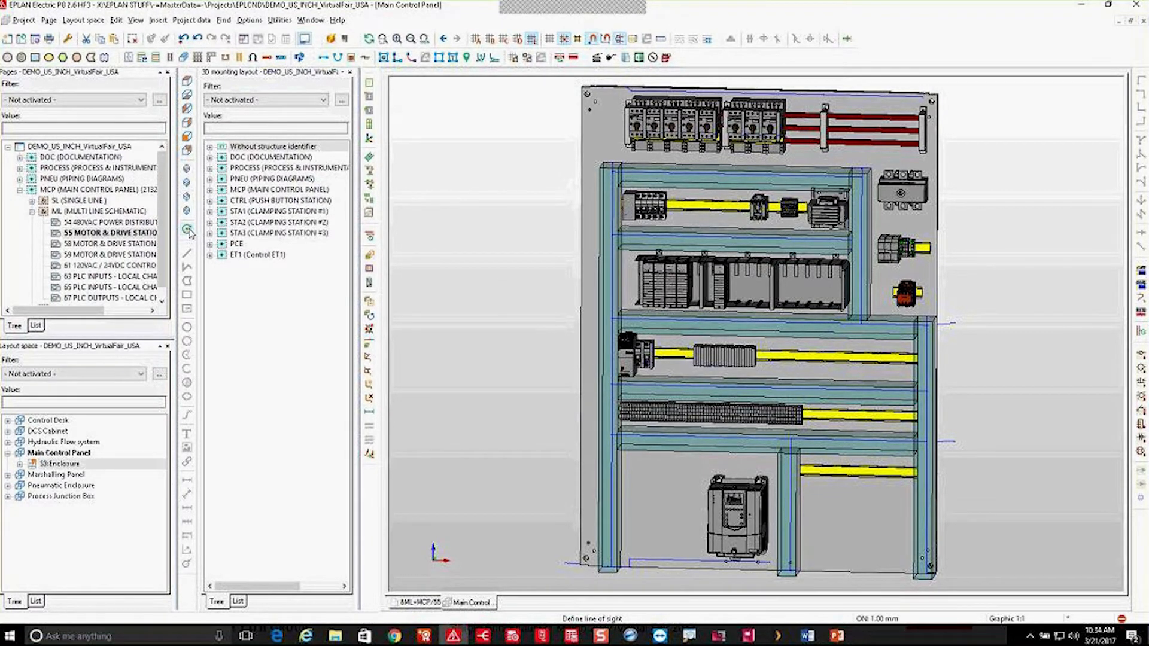
left_click(186, 142)
scroll(485, 159, "down", 1)
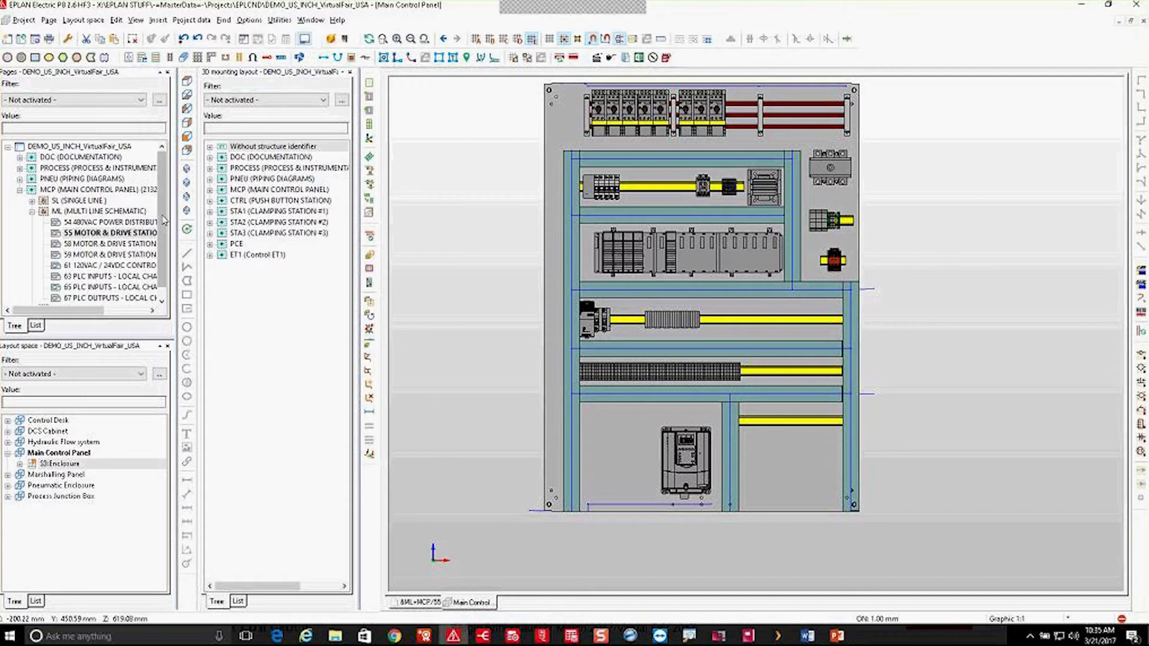
Open page 75 PANEL LAYOUT - EXTERNAL VIEW from the PL (PANEL LAYOUT) pages of MCP
scroll(164, 263, "down", 1)
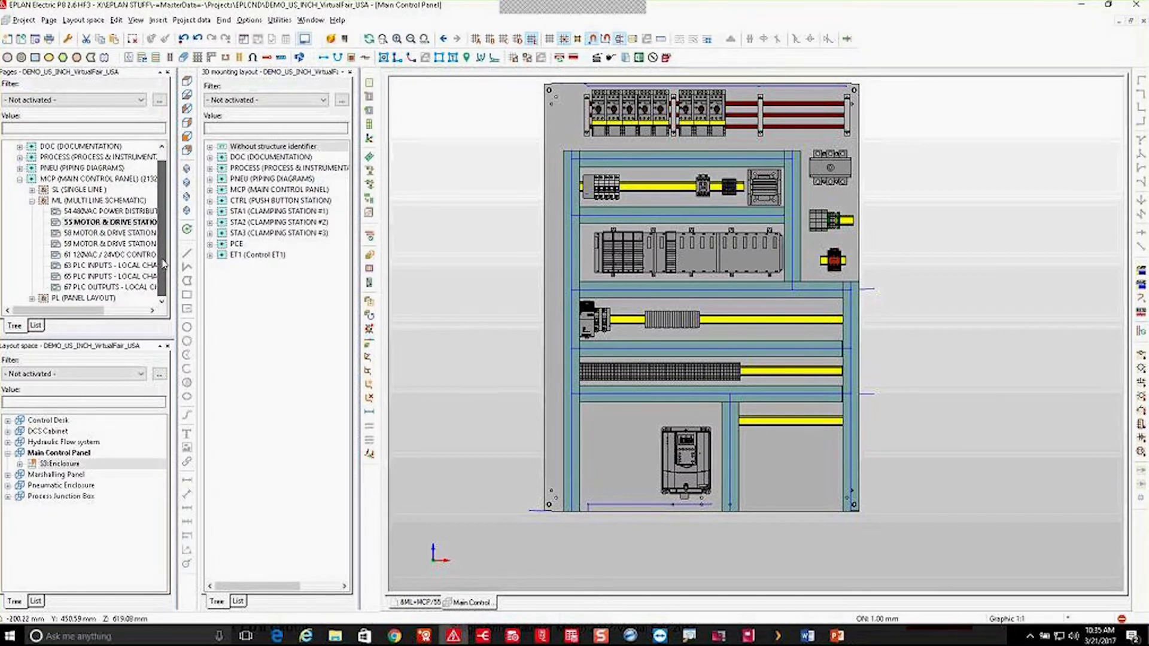
double_click(90, 299)
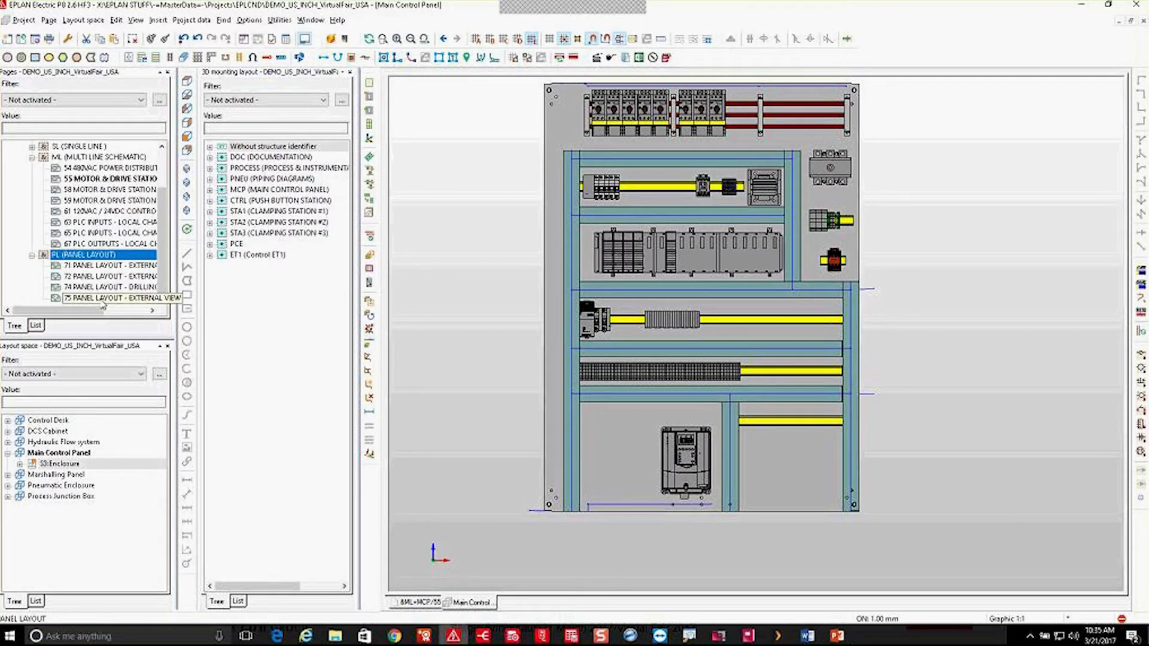
left_click(103, 298)
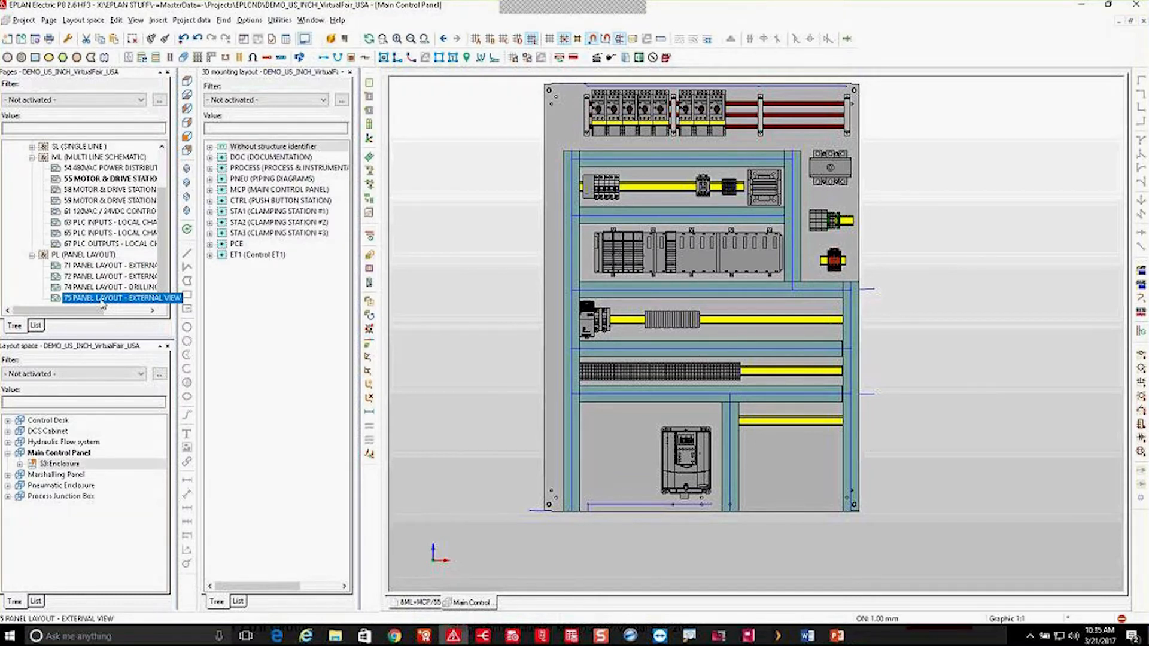
double_click(103, 300)
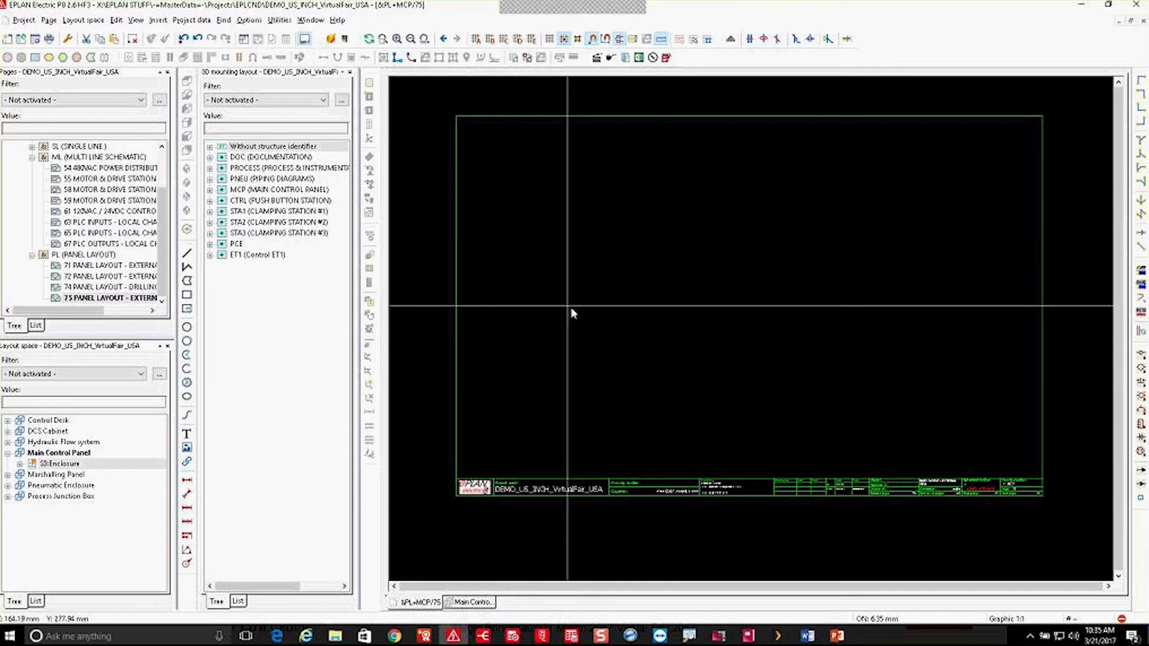
Insert a model view frame about 197 mm wide and 254 mm high in the page's upper left area
left_click(158, 21)
mouse_move(179, 86)
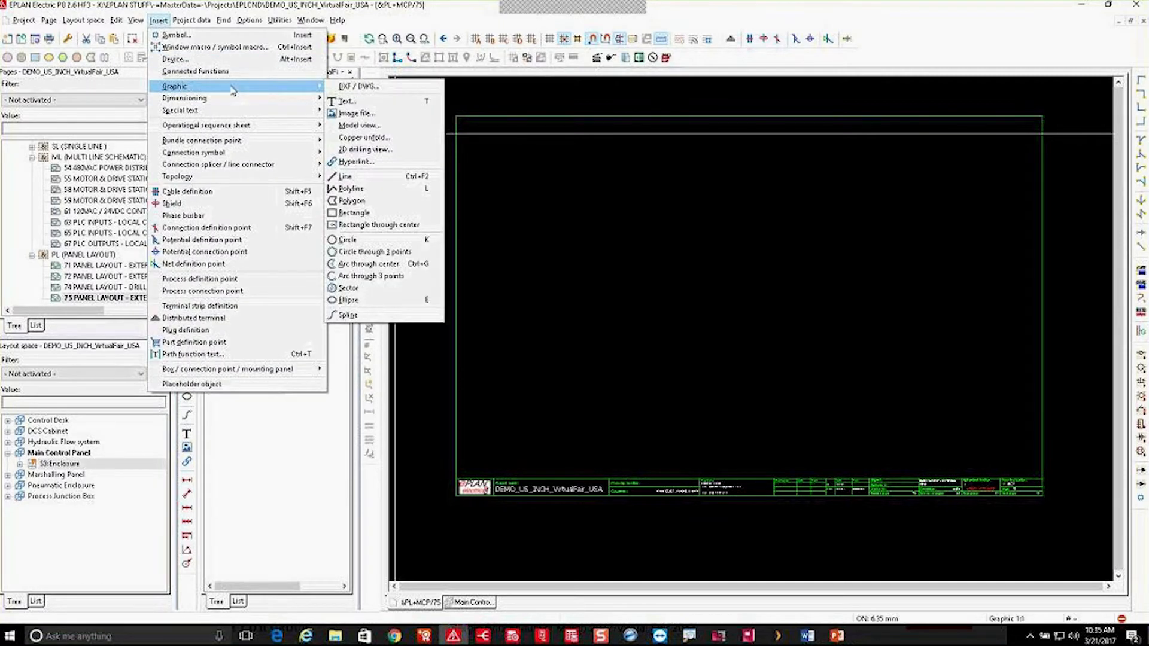
left_click(371, 126)
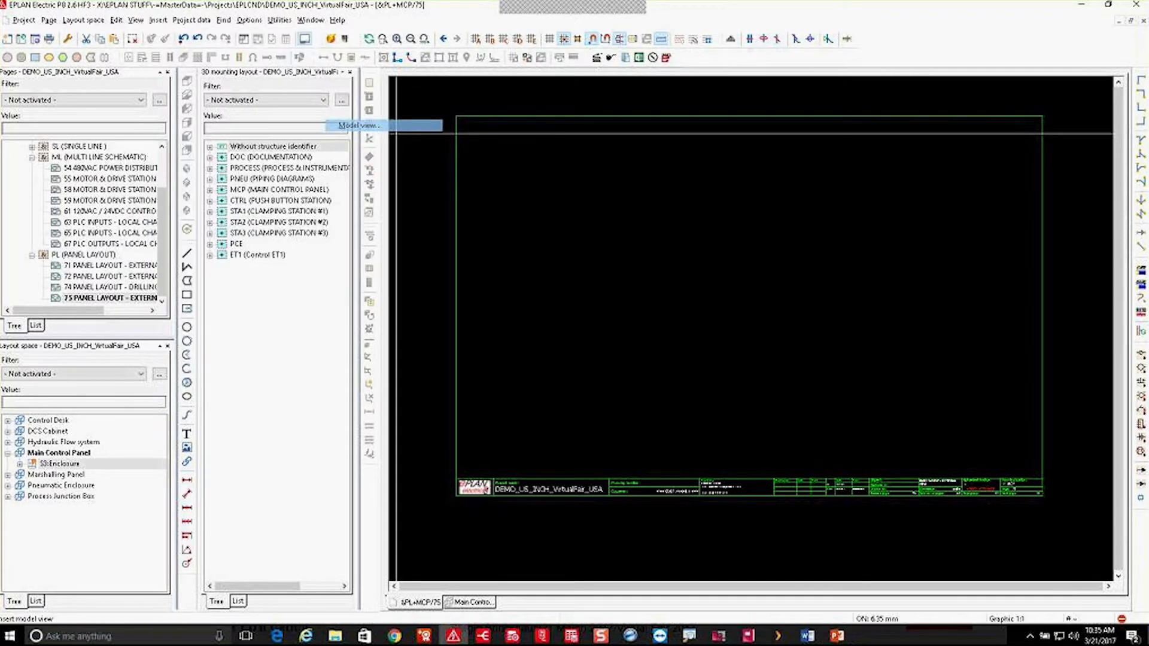
left_click(466, 125)
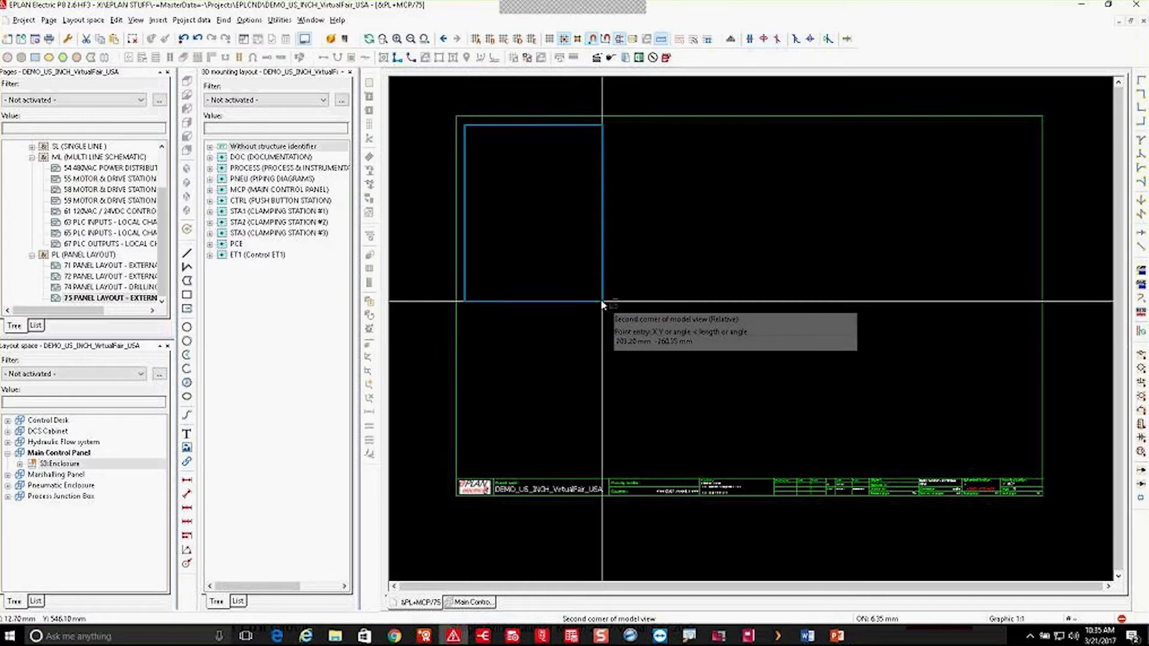
left_click(600, 297)
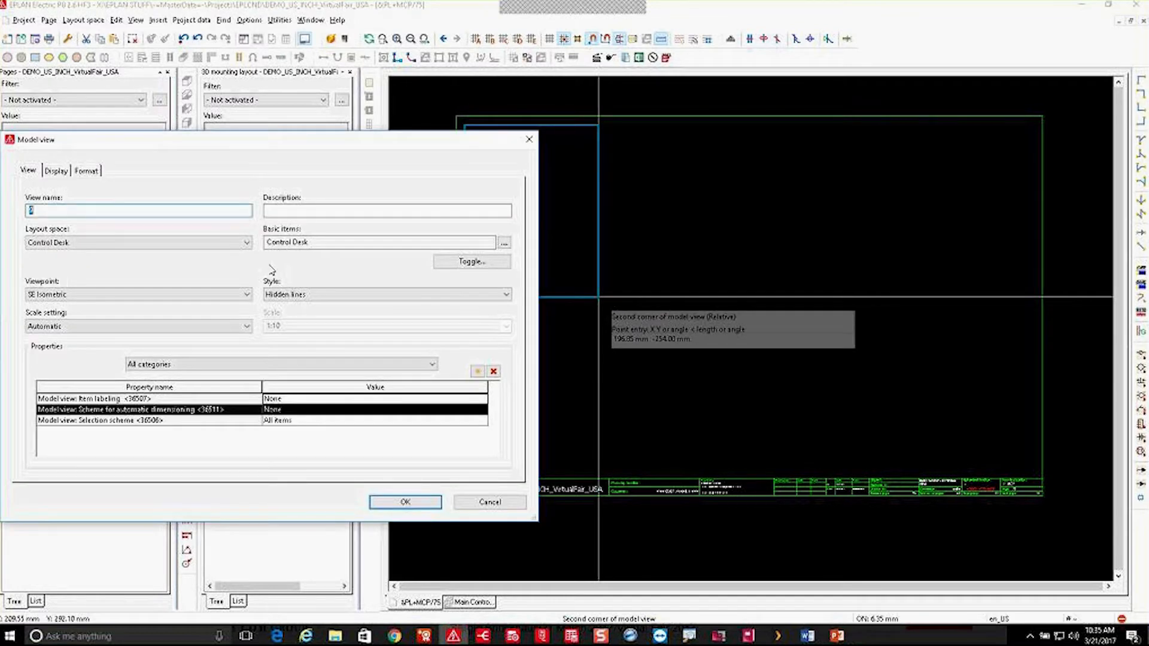
Set the model view's layout space to Main Control Panel
left_click(241, 246)
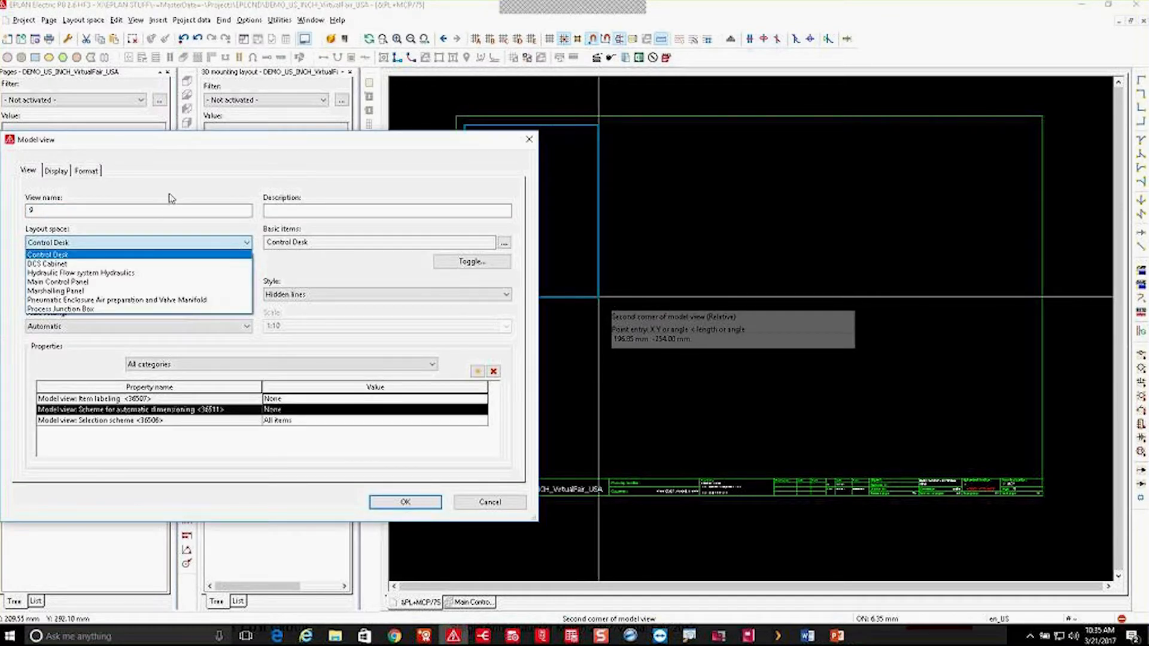
left_click(180, 147)
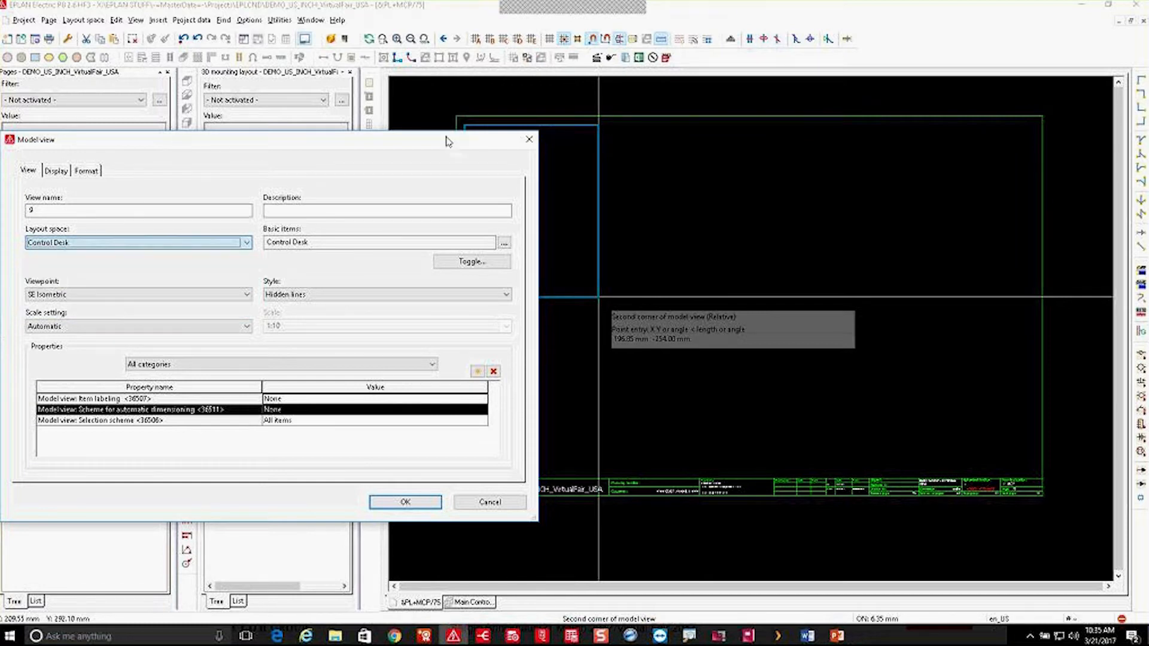
left_click_drag(330, 148, 551, 124)
left_click(389, 218)
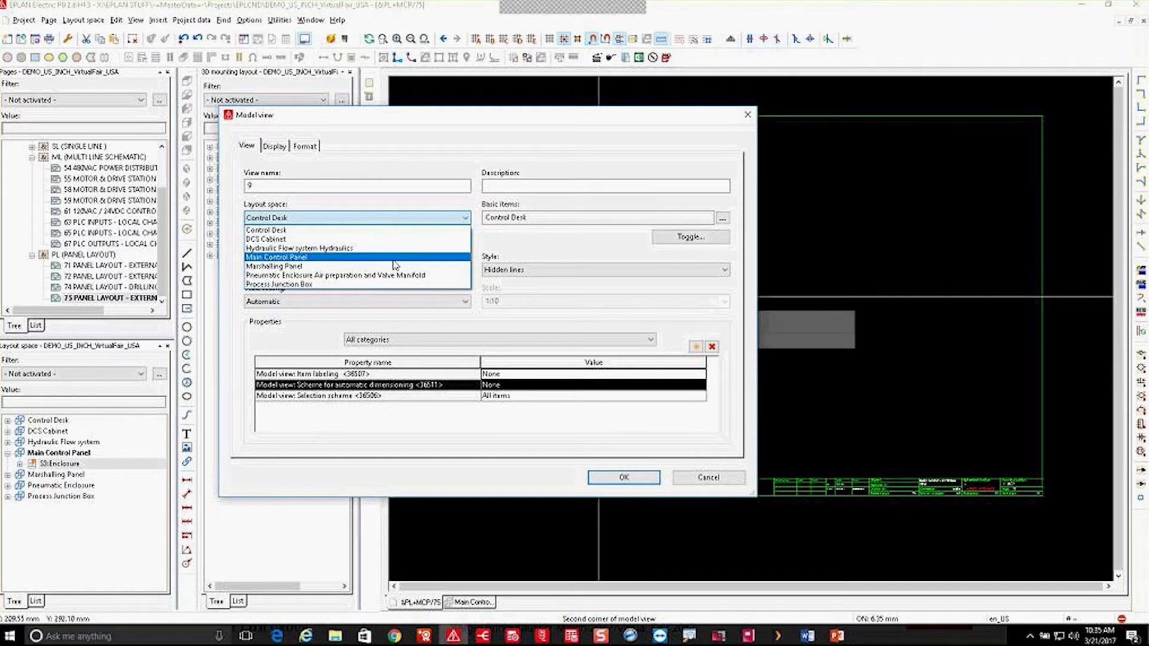
left_click(394, 265)
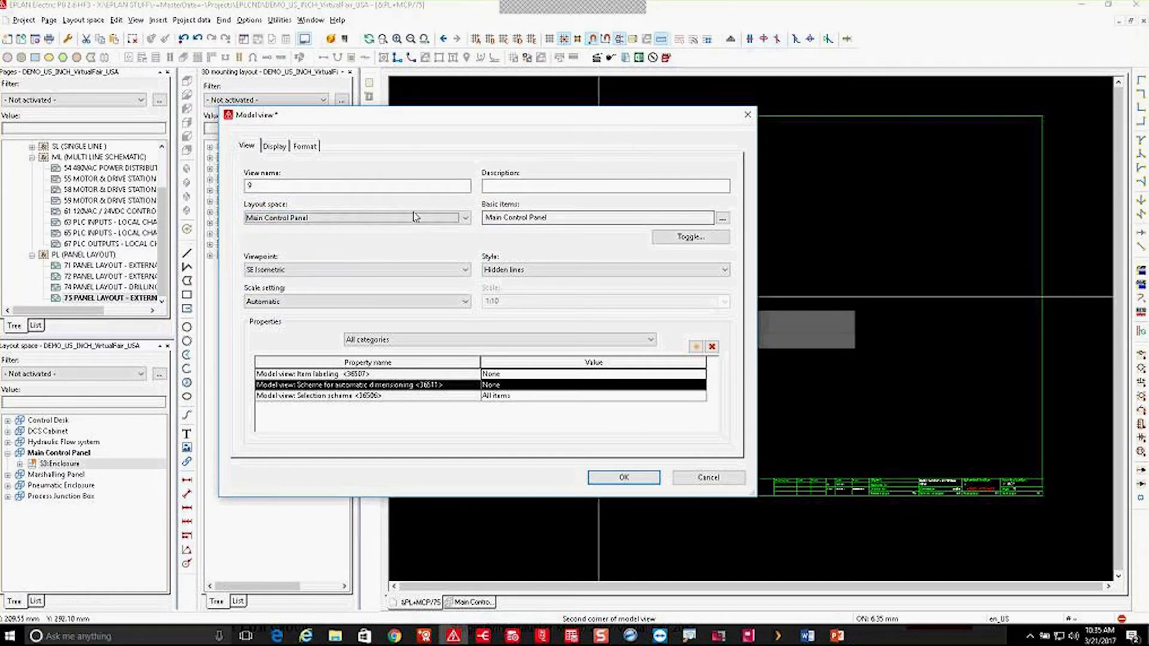
Select S3:Mounting panel within the enclosure as the basic item of the model view
left_click(724, 219)
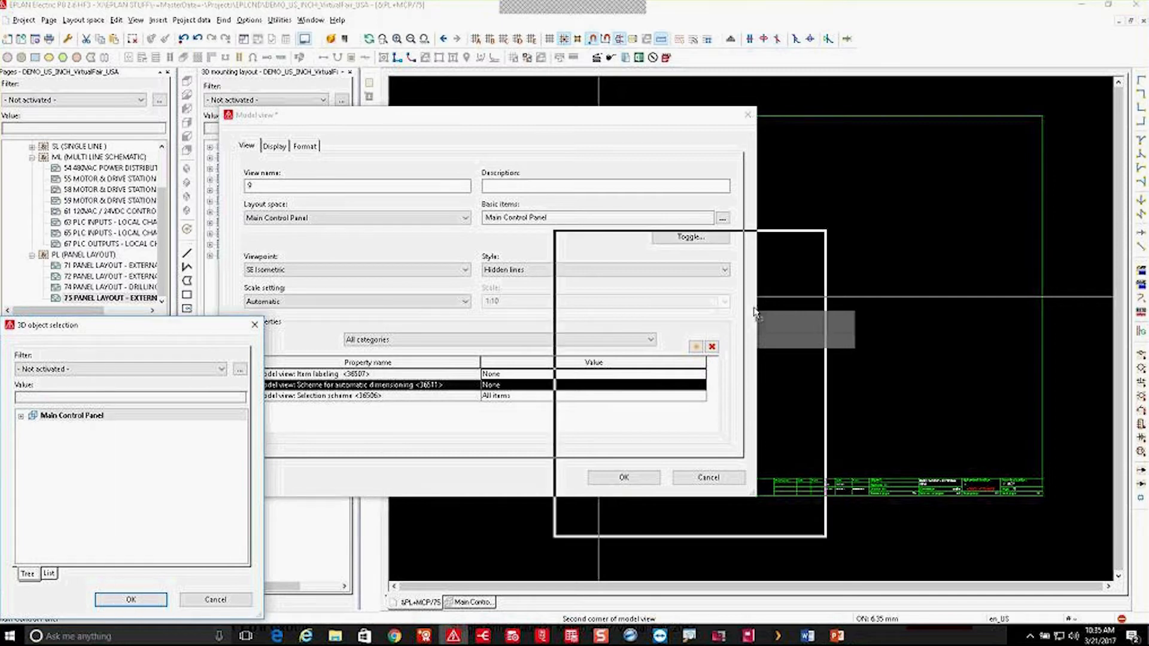
double_click(595, 331)
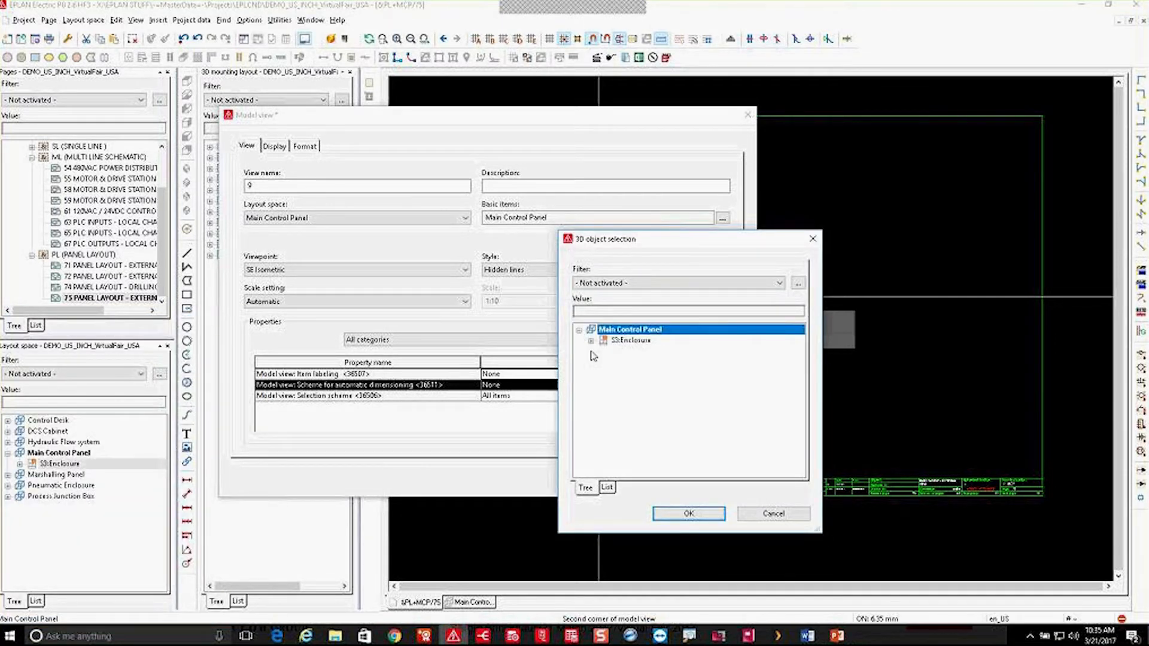
left_click(591, 341)
scroll(663, 431, "down", 3)
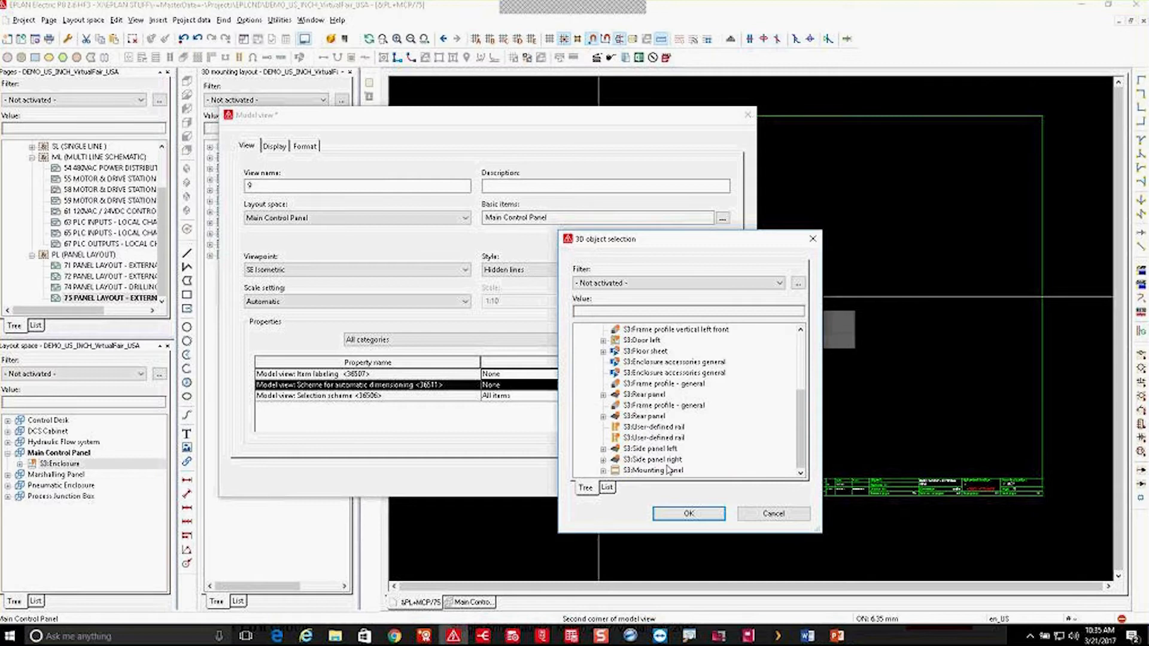
left_click(667, 471)
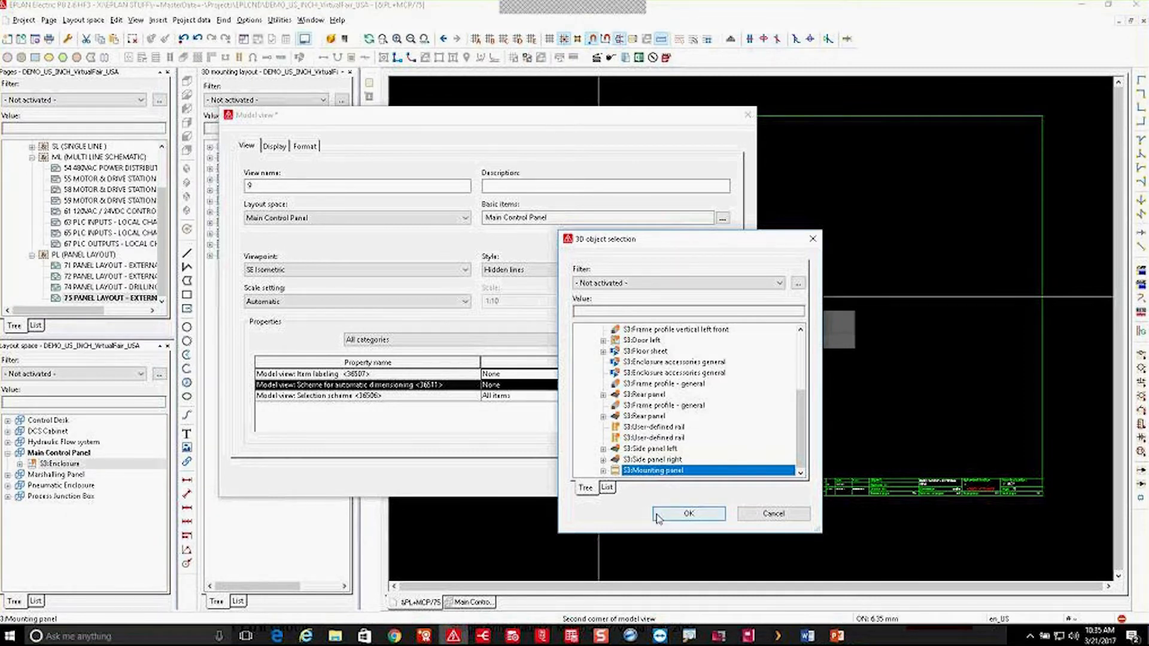
left_click(689, 514)
left_click(388, 301)
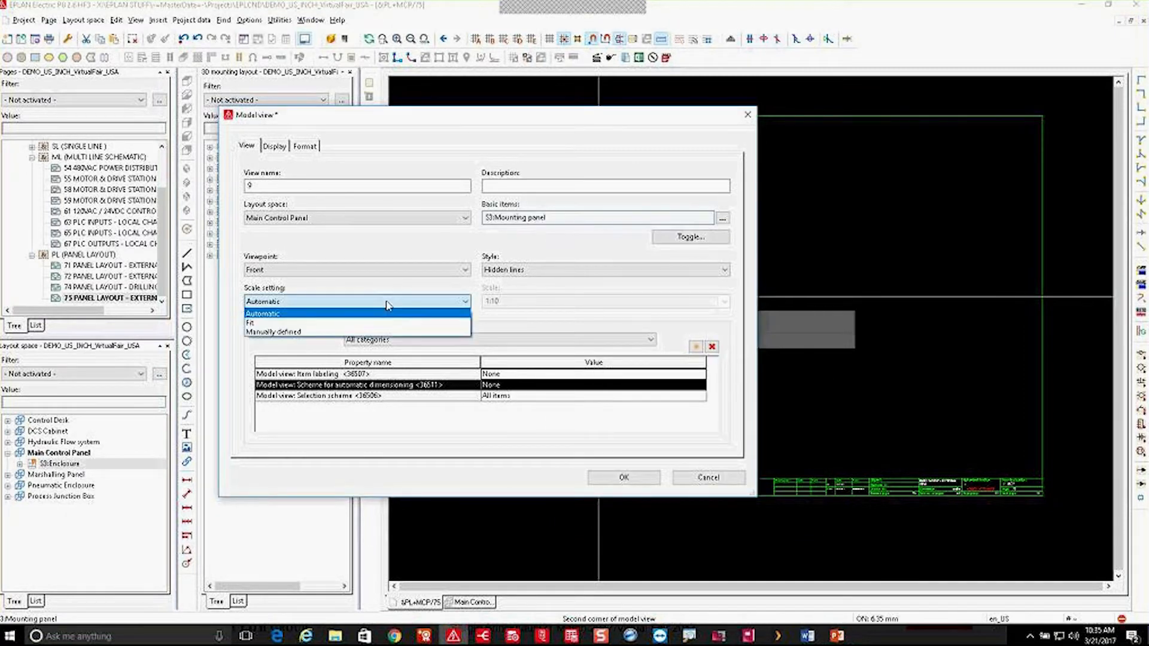
left_click(379, 285)
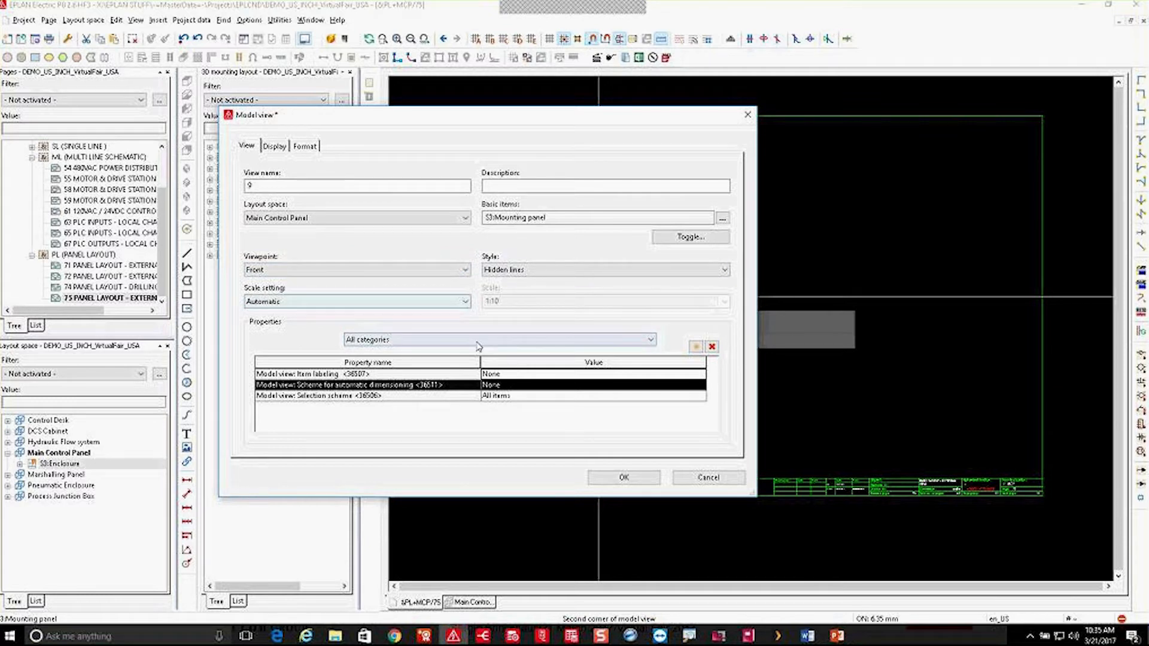
Set the automatic dimensioning scheme to Panel parts and generate the model view
left_click(576, 386)
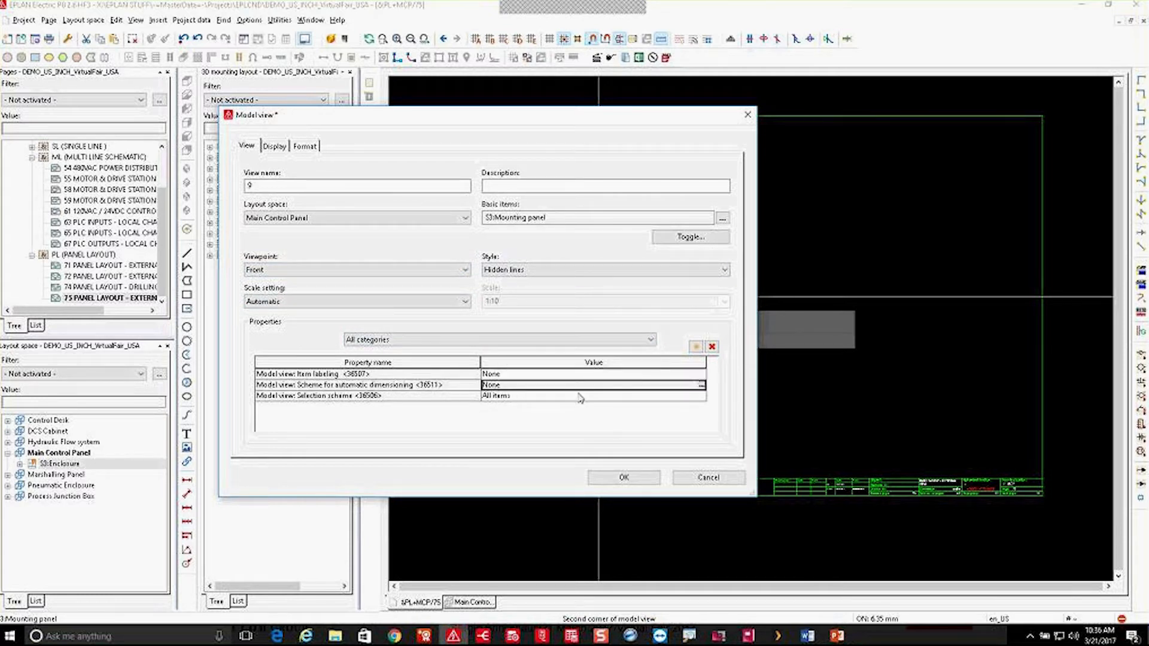
left_click(702, 385)
left_click(198, 206)
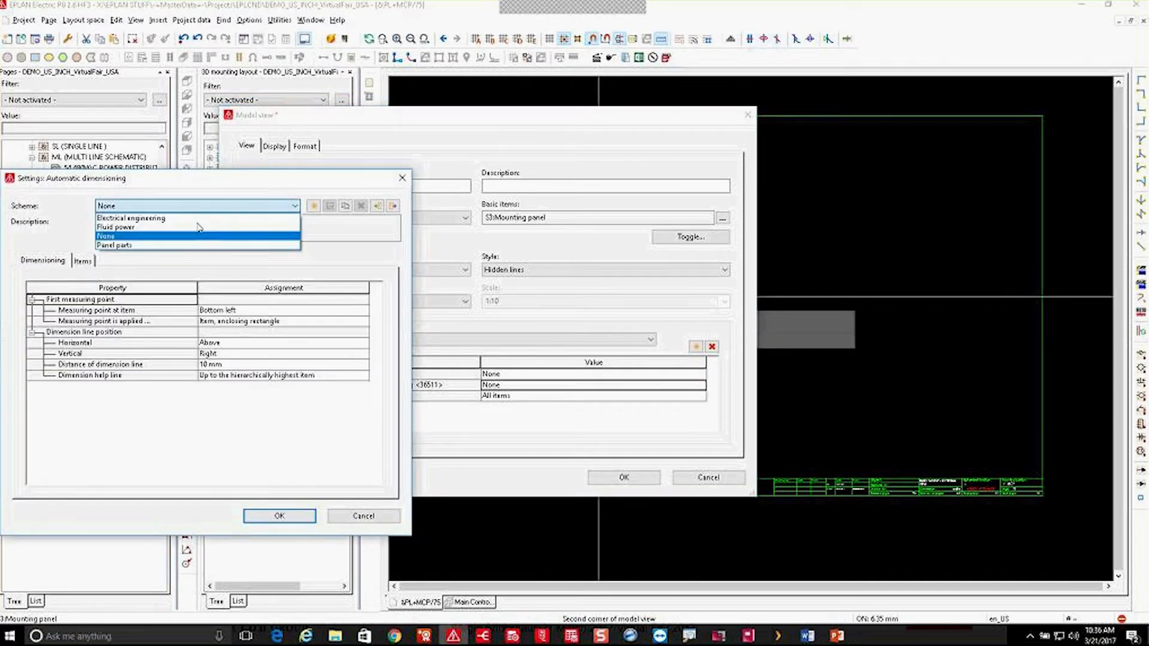
left_click(198, 245)
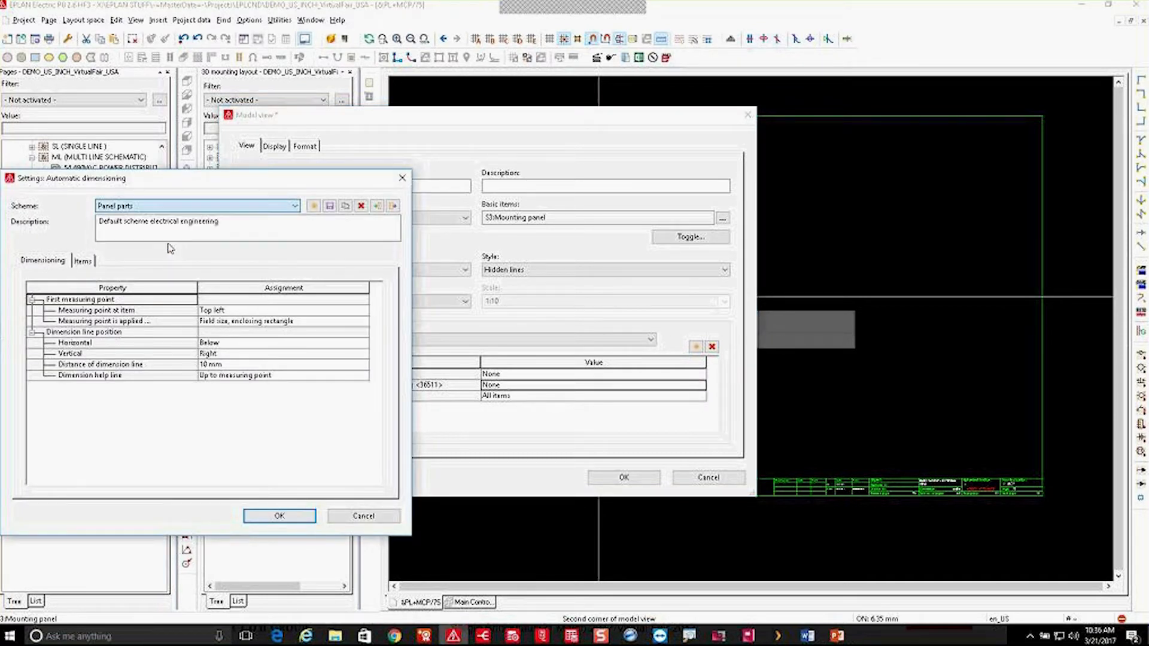
left_click(278, 515)
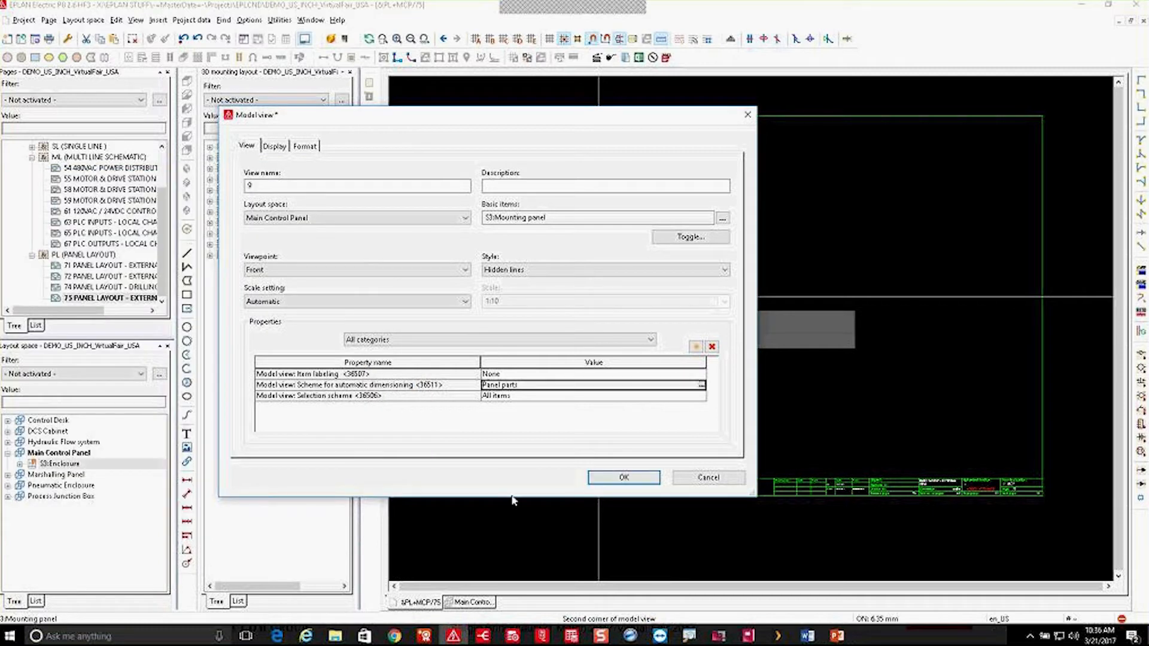
left_click(599, 481)
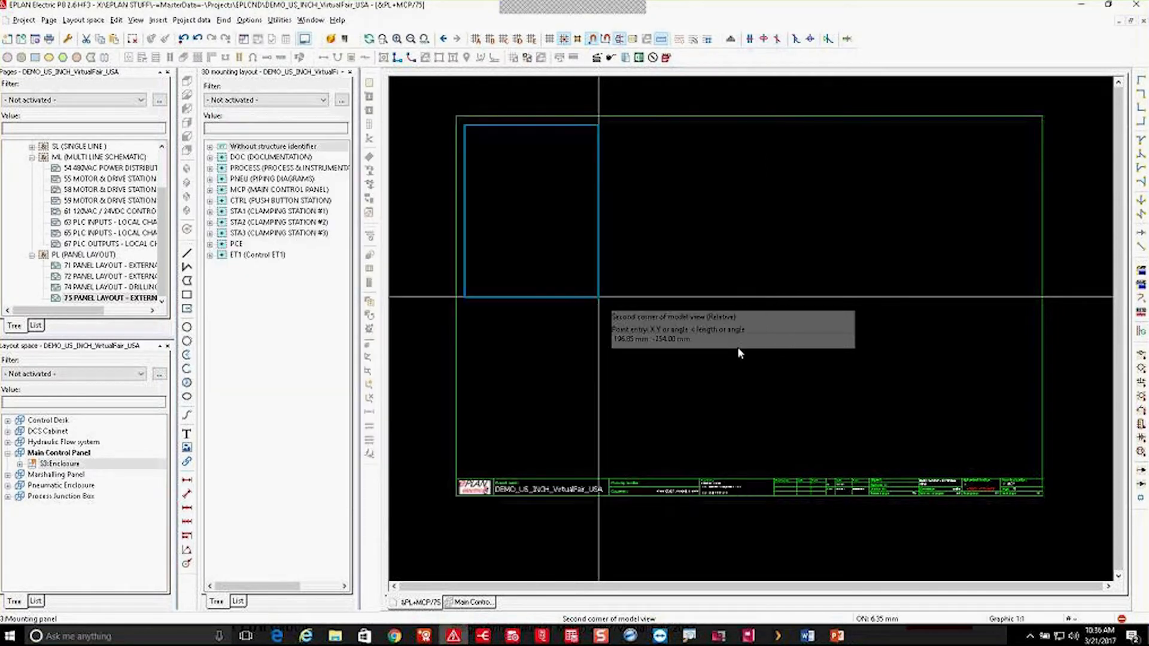
Examine the components and dimensions in the generated mounting panel view
scroll(595, 289, "up", 2)
middle_click_drag(585, 287, 668, 424)
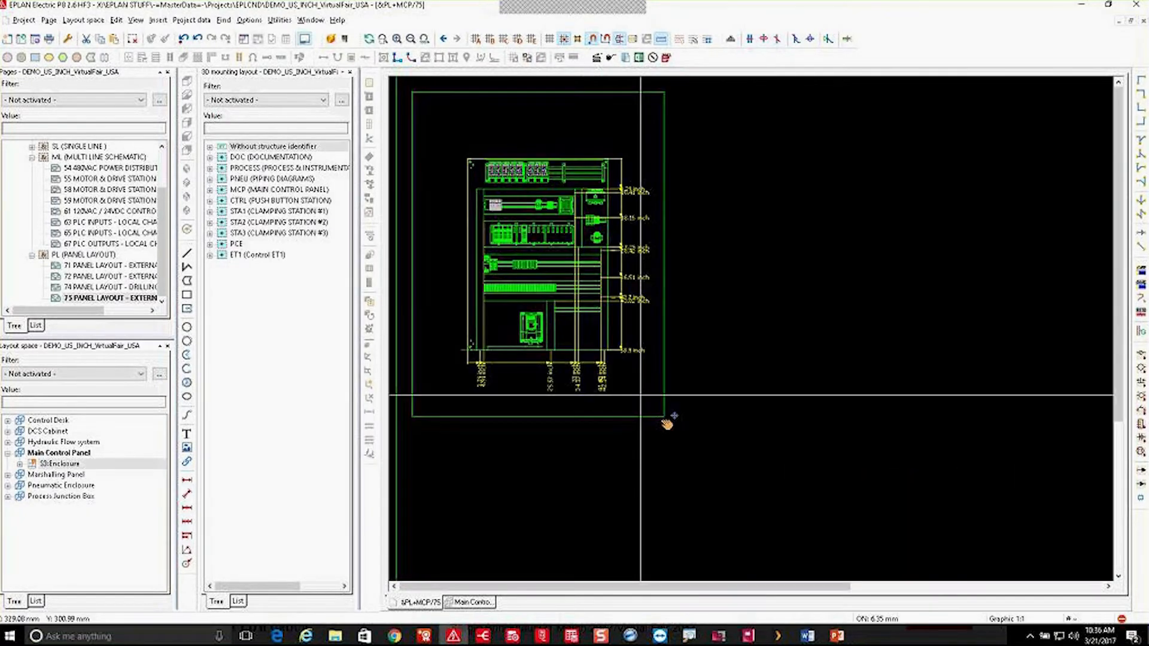
scroll(434, 323, "up", 1)
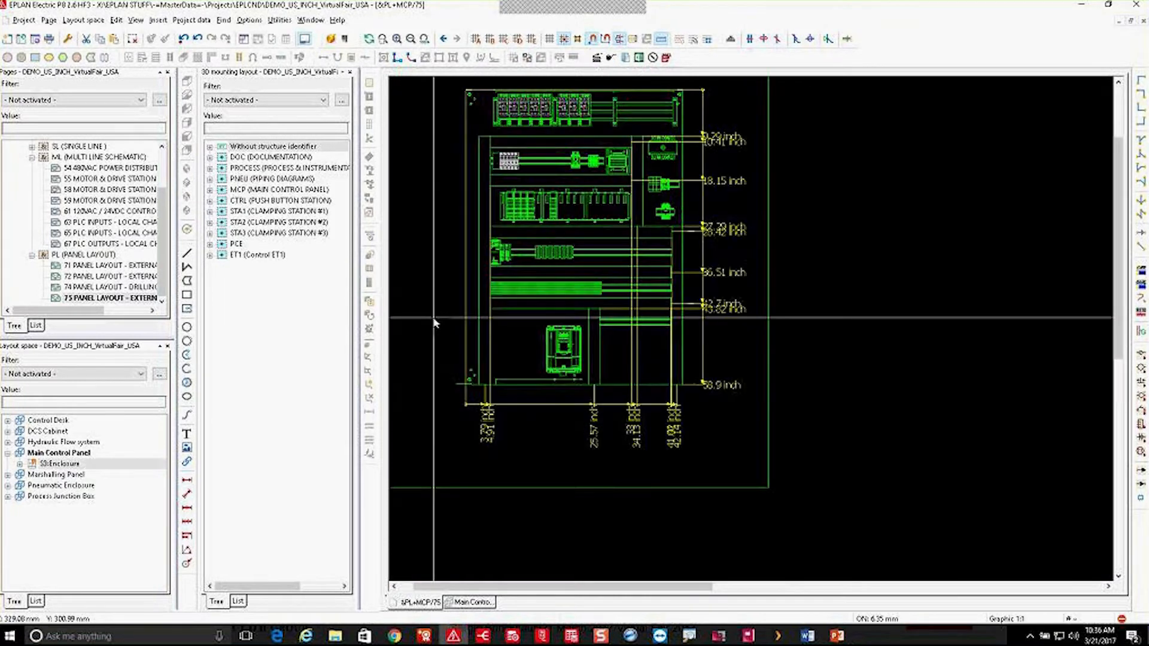
middle_click_drag(507, 255, 524, 297)
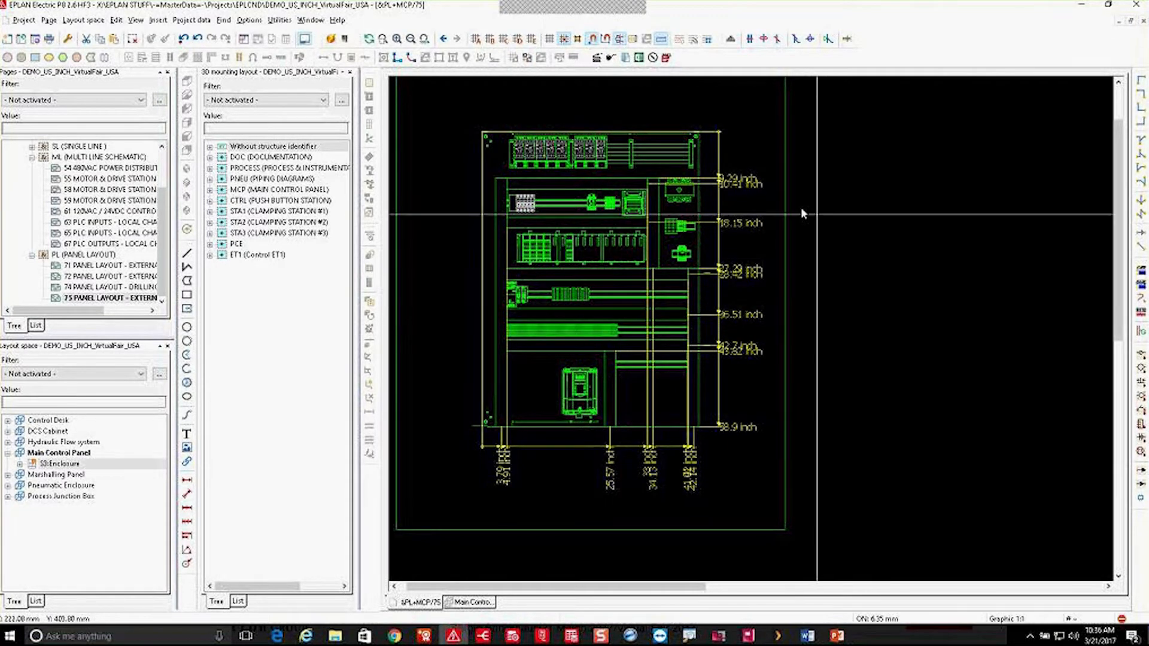
scroll(563, 197, "down", 2)
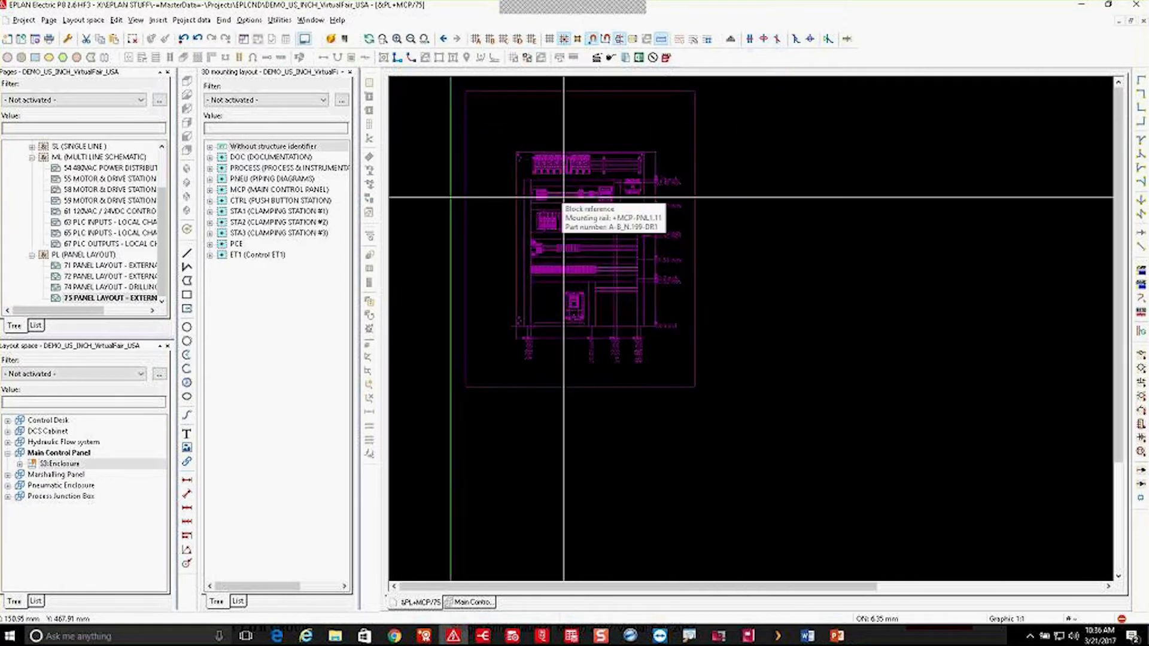
scroll(563, 197, "down", 1)
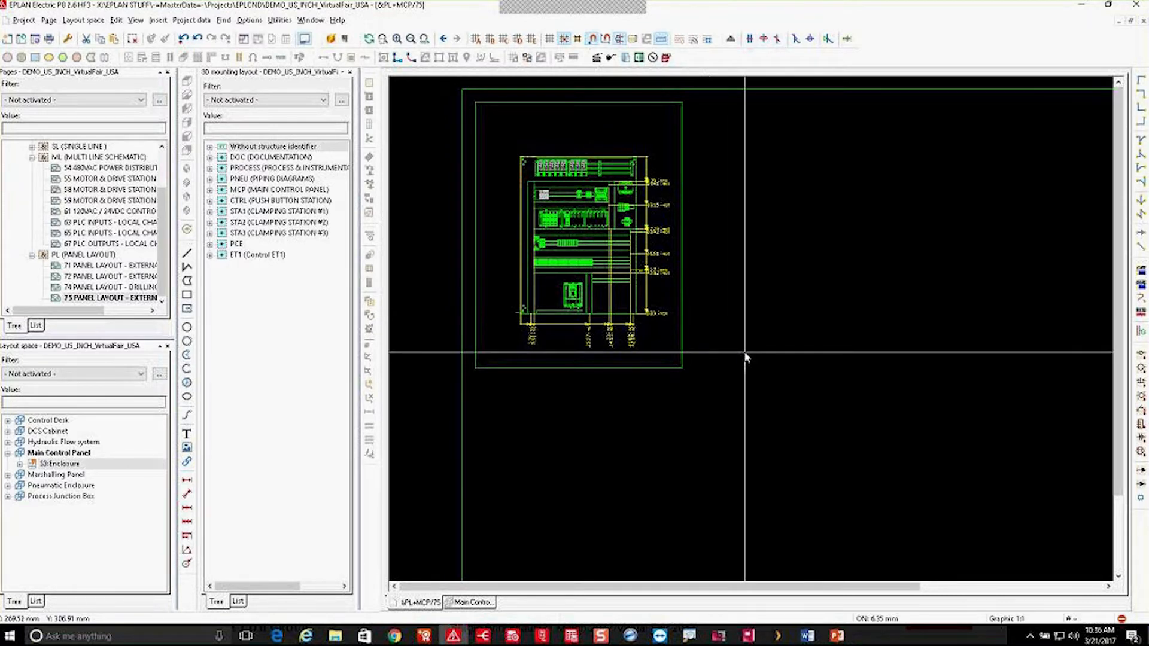
Create a new Enclosure legend report with manual placement as the output format, restricted to the current page
left_click(279, 20)
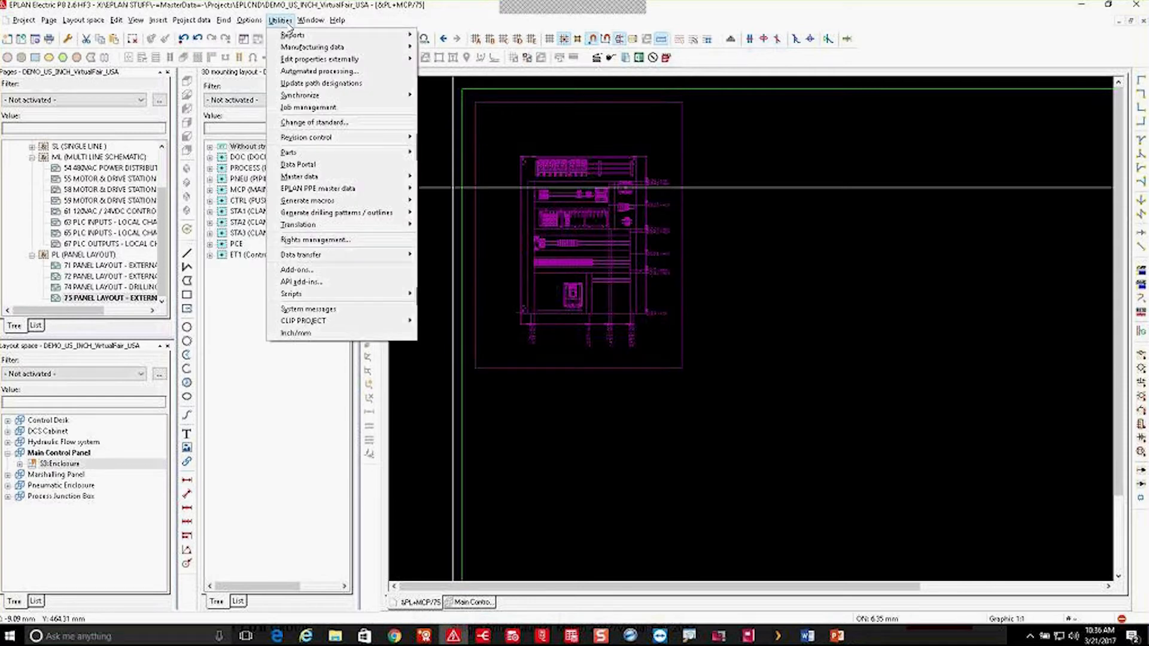
mouse_move(333, 37)
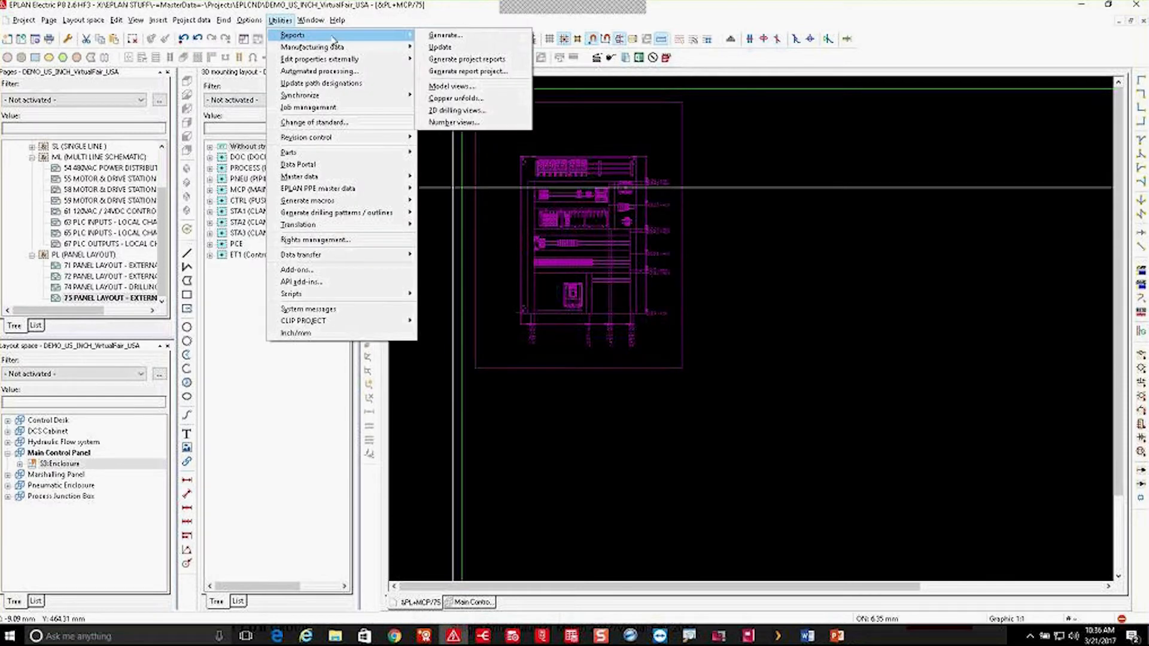
left_click(455, 35)
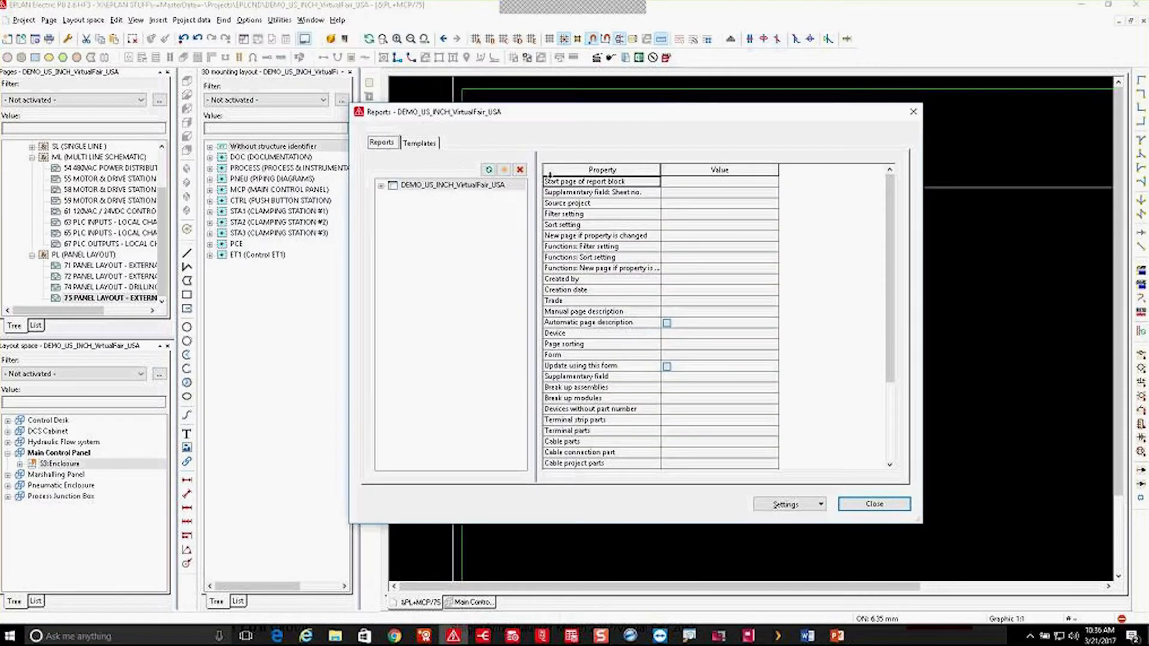
left_click(504, 170)
left_click(796, 174)
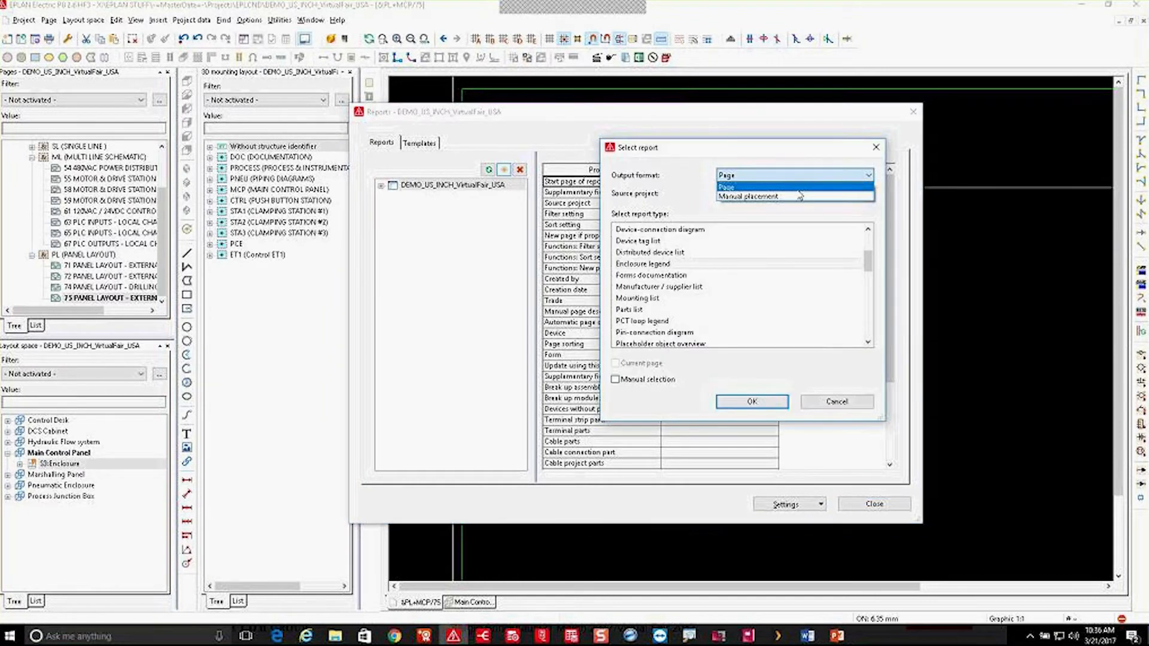
left_click(796, 197)
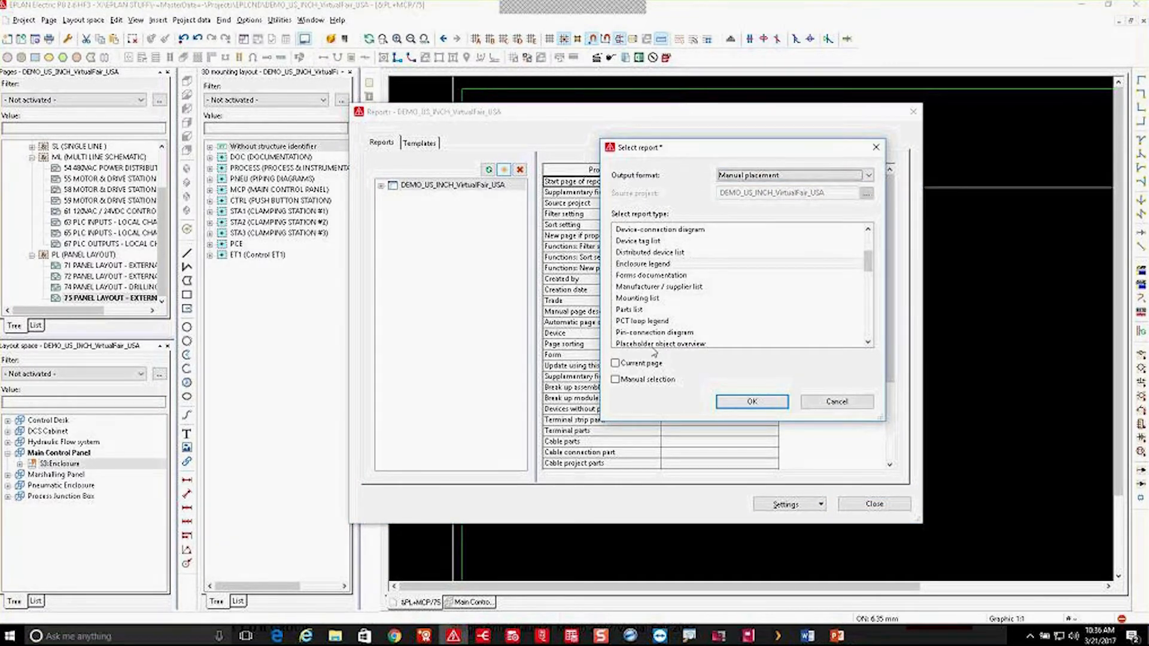
left_click(645, 267)
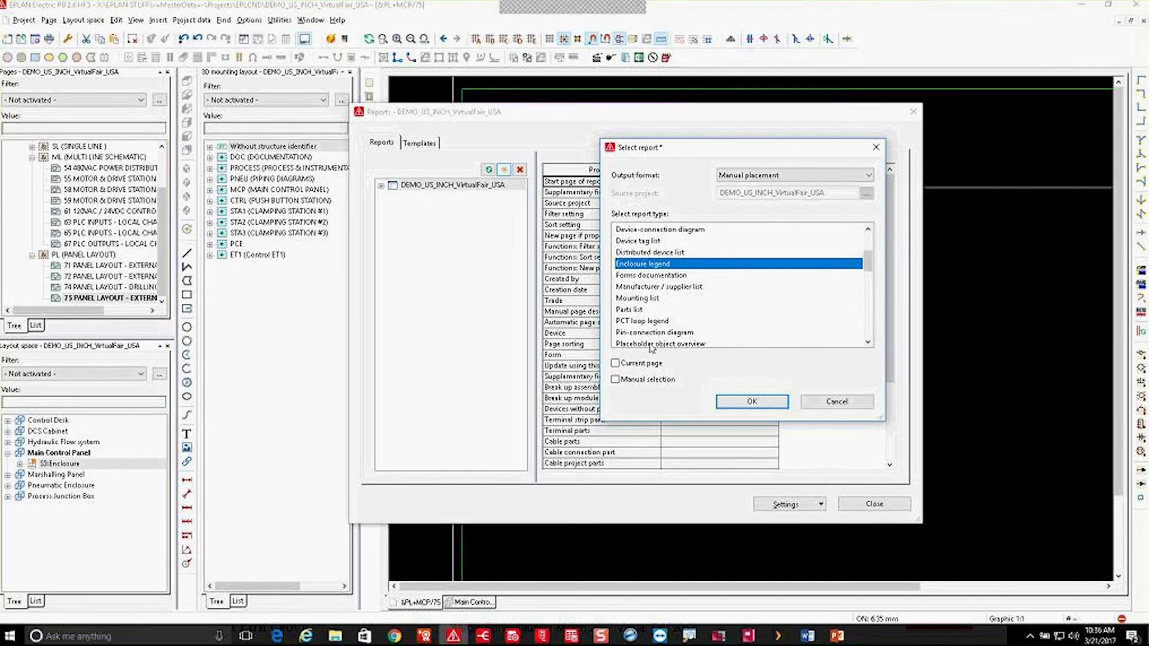
left_click(639, 364)
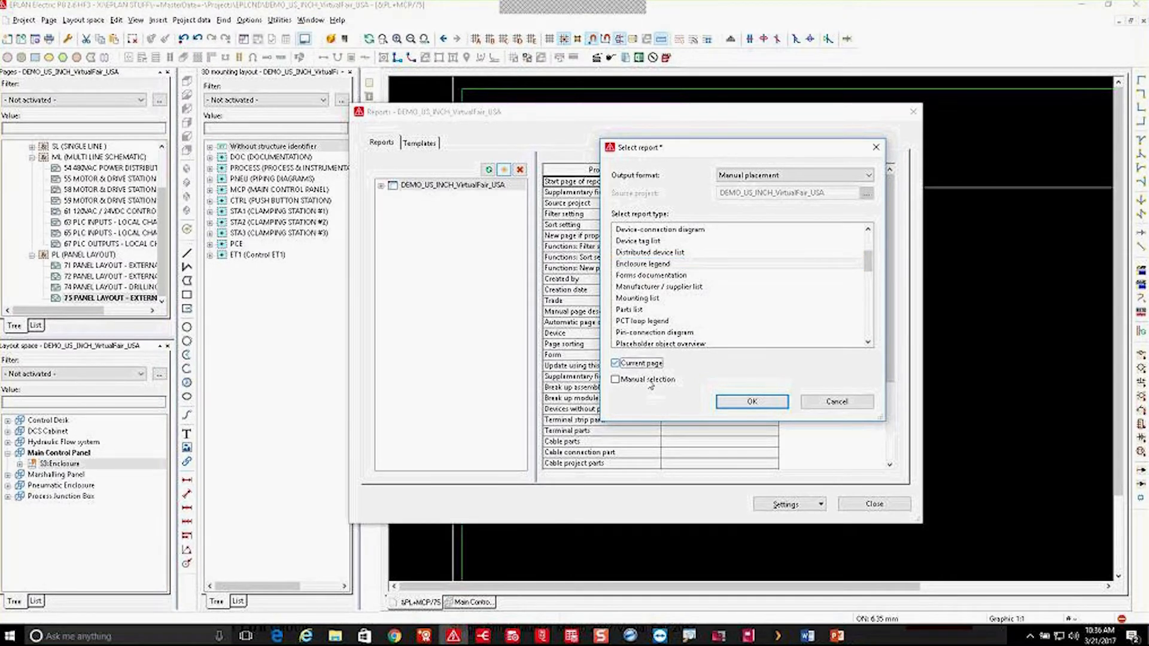
left_click(753, 402)
Generate the Main Control Panel's enclosure legend and place it on the page beside the mounting panel view
left_click(665, 506)
scroll(492, 194, "down", 3)
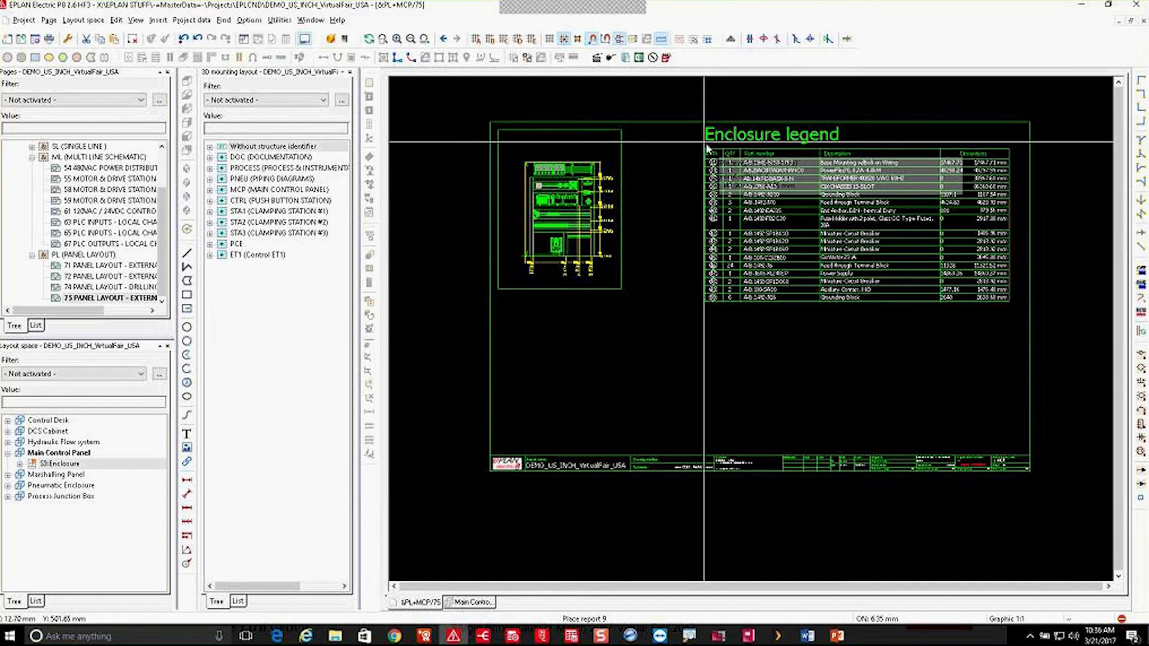
left_click(705, 143)
scroll(852, 366, "up", 2)
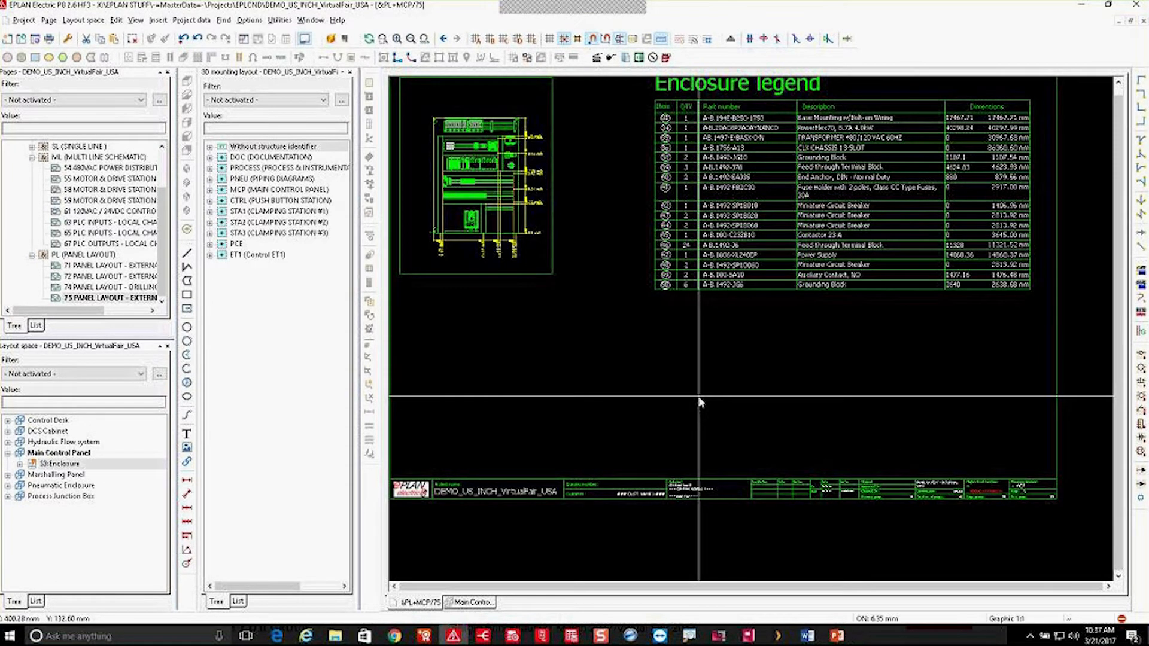
middle_click_drag(701, 402, 753, 431)
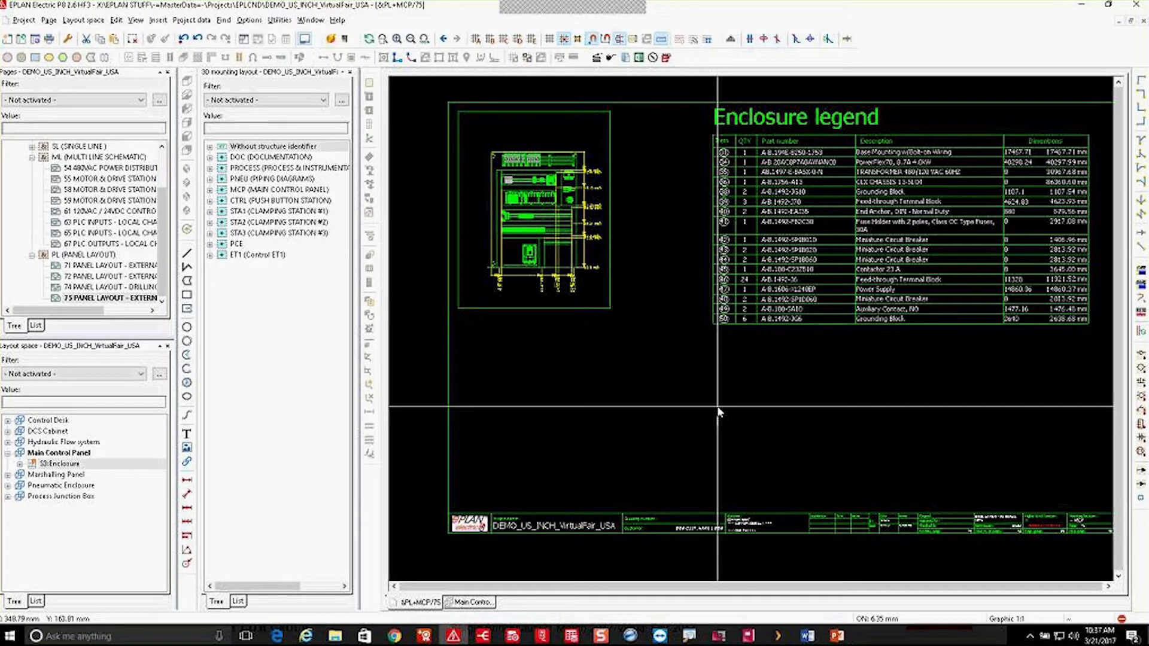
Open the Main Control Panel 3D layout, rotate it to the mounting panel's rear side and switch on the drilling view
left_click(472, 602)
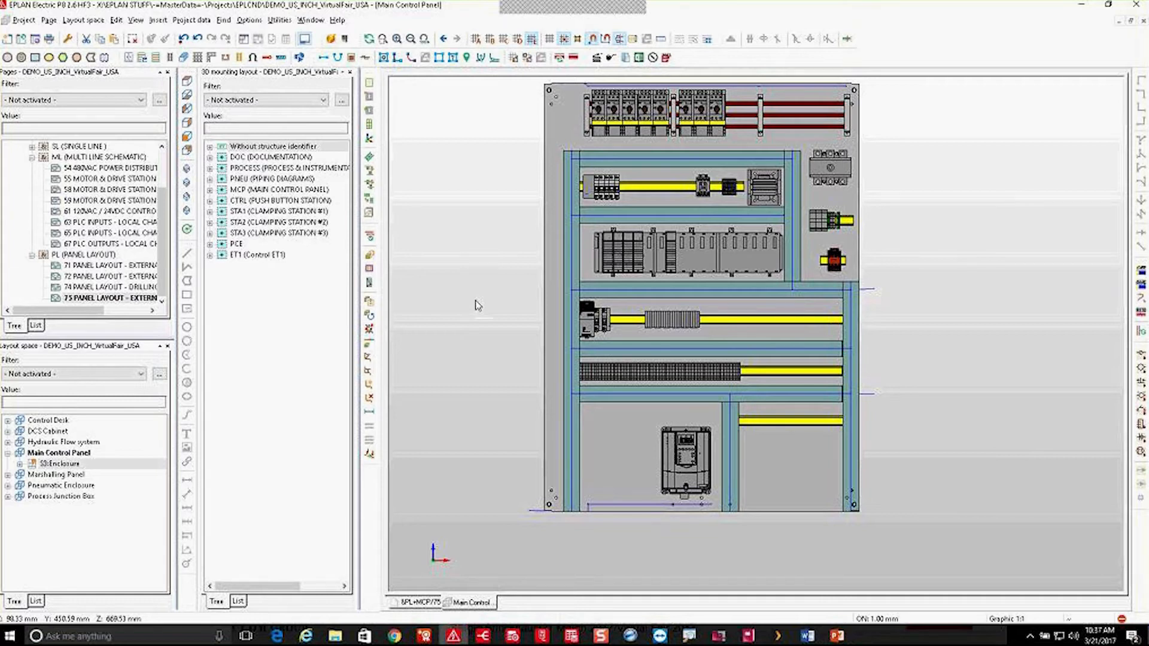
key("ctrl+r")
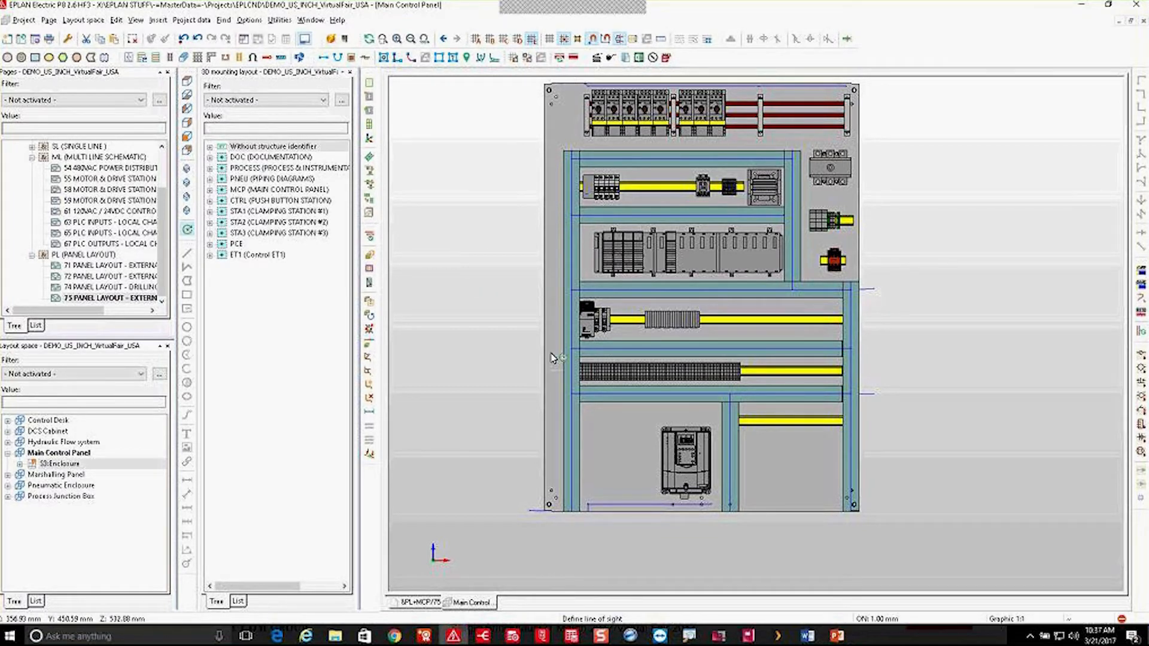
left_click_drag(509, 259, 617, 263)
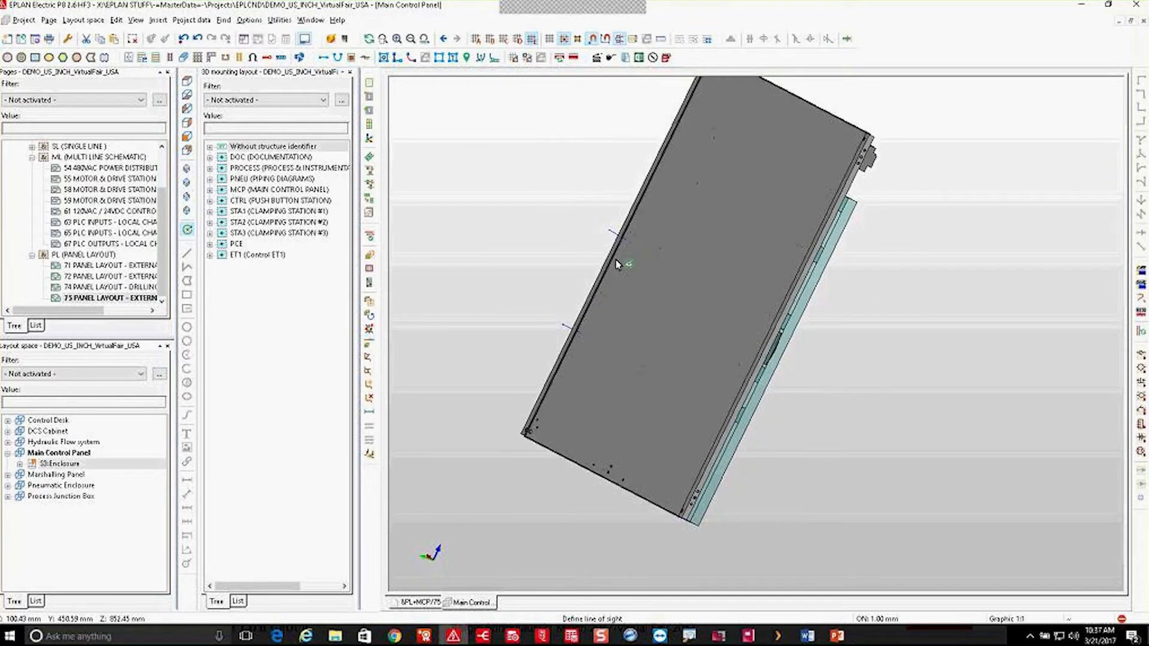
left_click(137, 20)
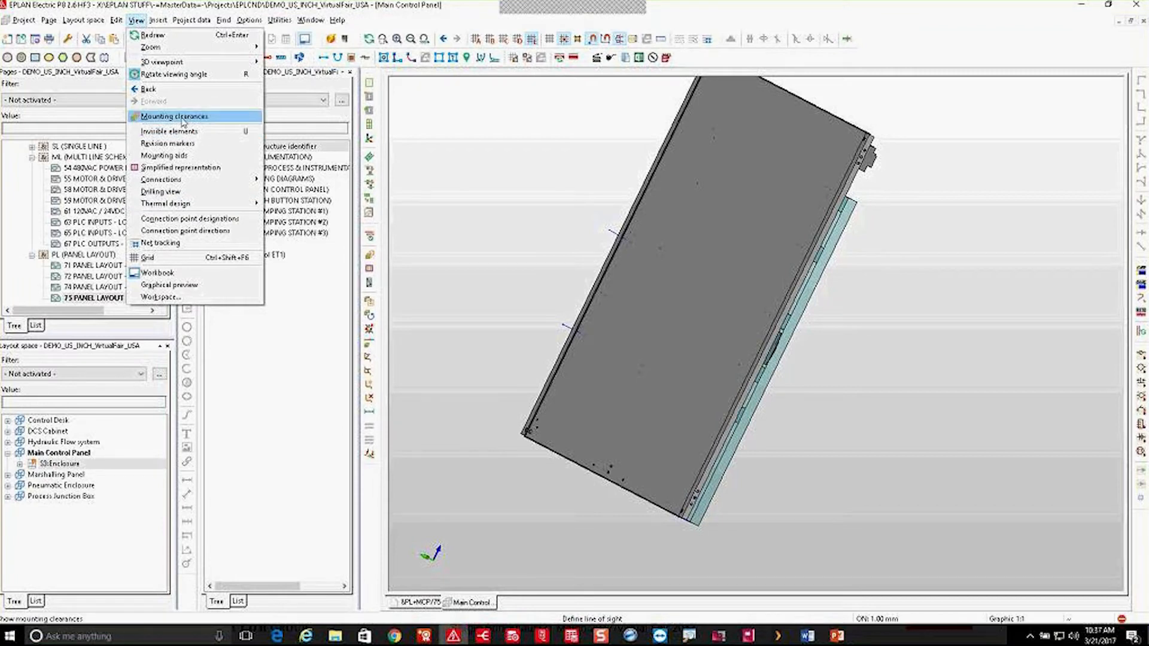
left_click(177, 193)
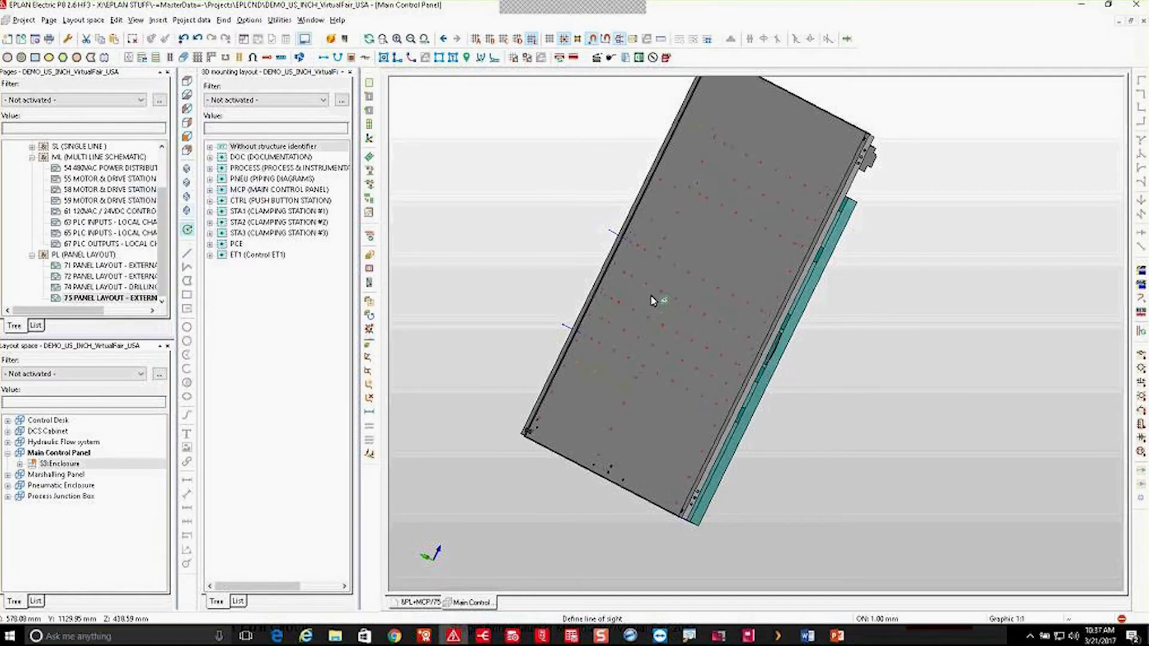
Examine the drill holes across the rear of the mounting panel and rotate the model back to its component side
scroll(694, 222, "up", 4)
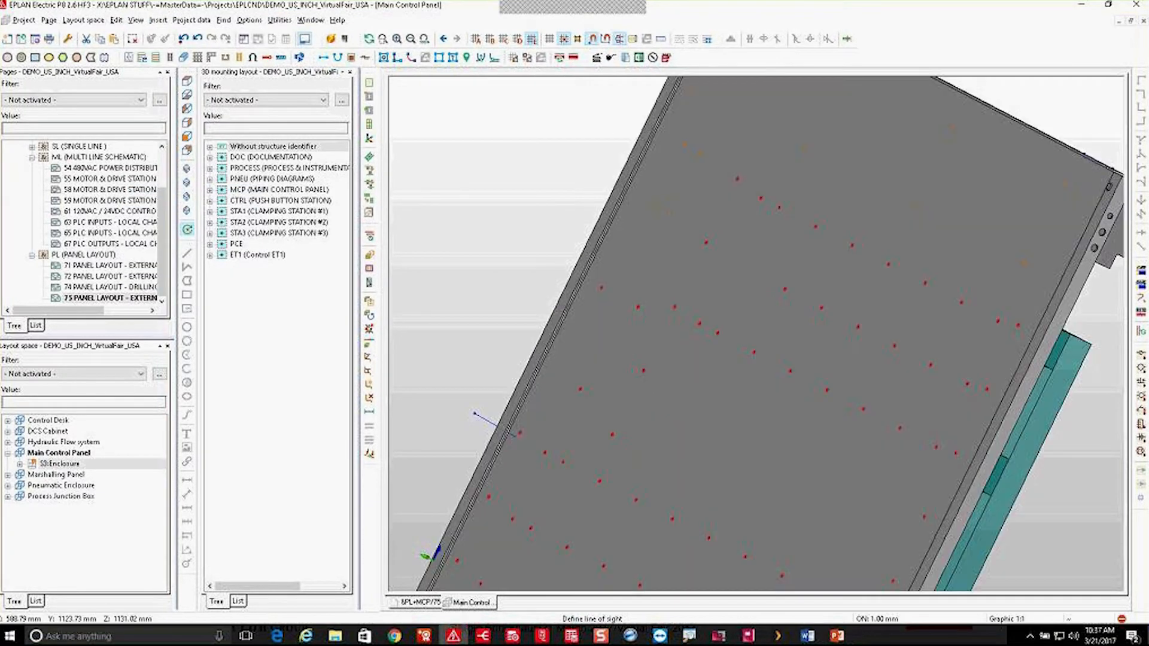
scroll(740, 174, "up", 2)
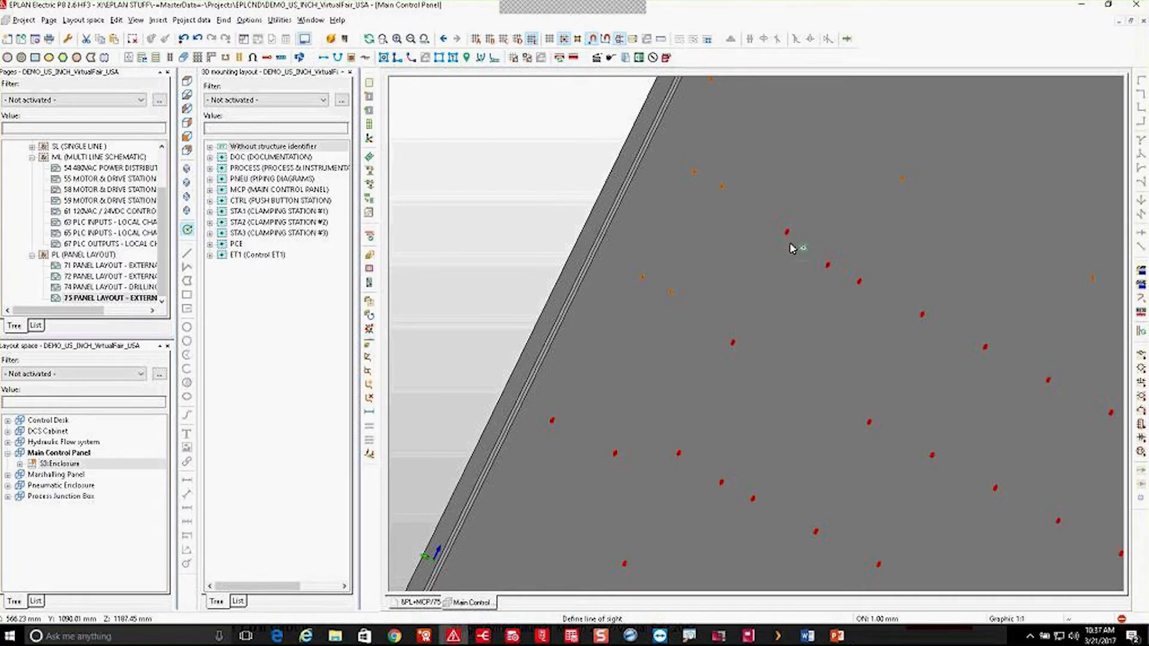
scroll(616, 229, "down", 3)
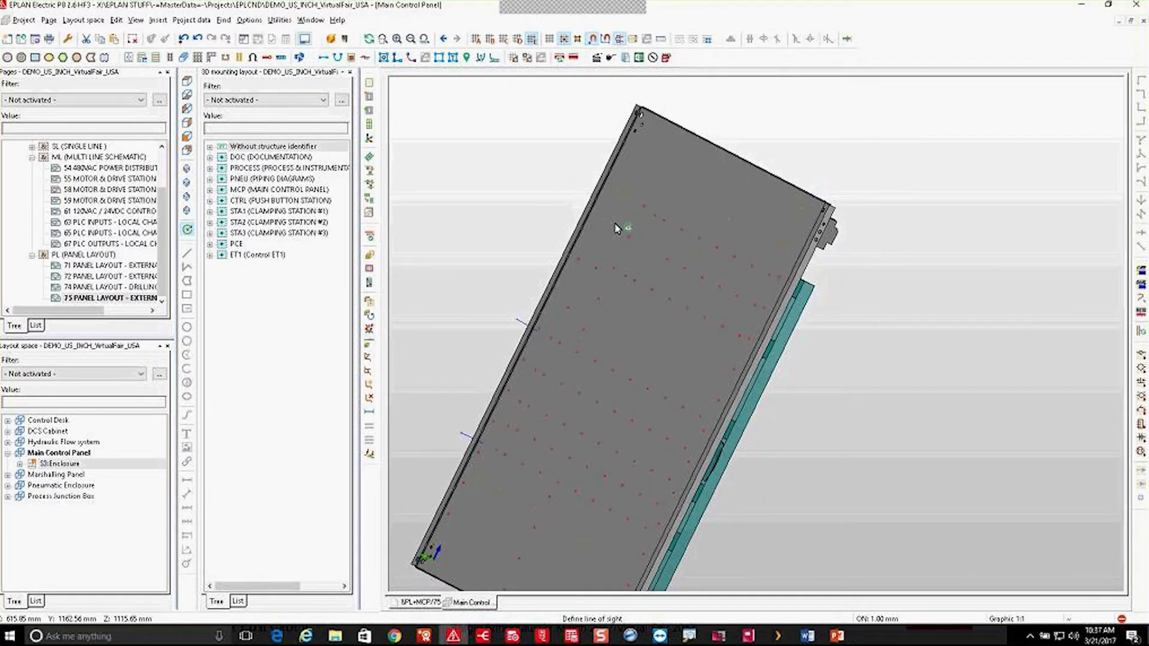
scroll(616, 228, "down", 1)
left_click_drag(689, 339, 654, 472)
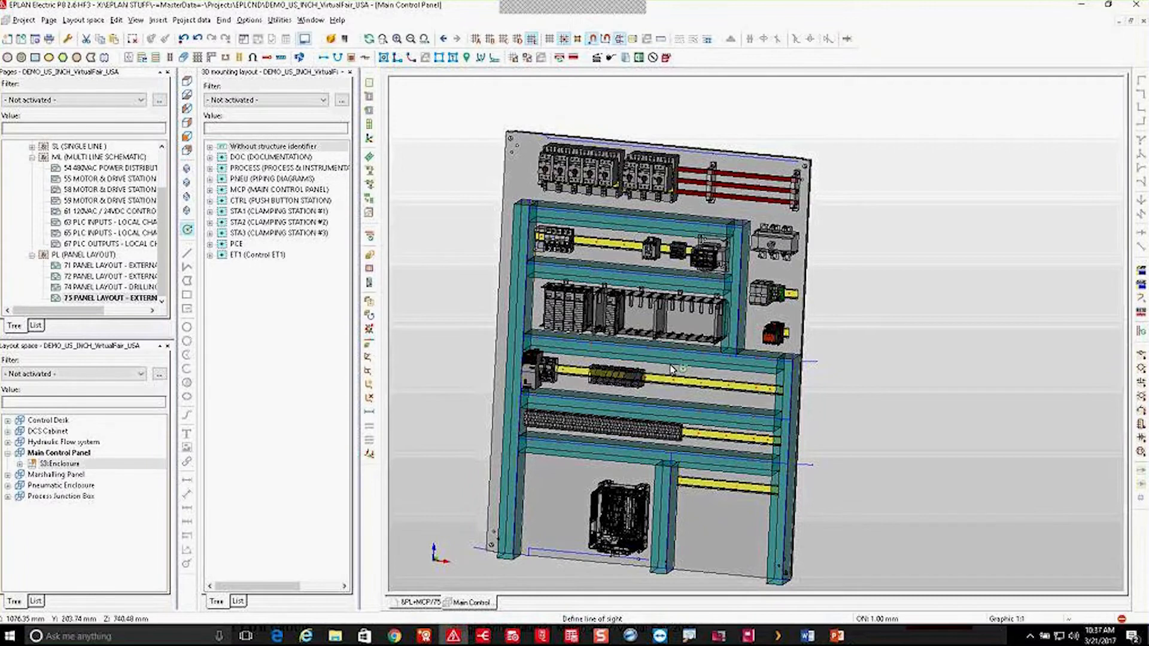
key("Escape")
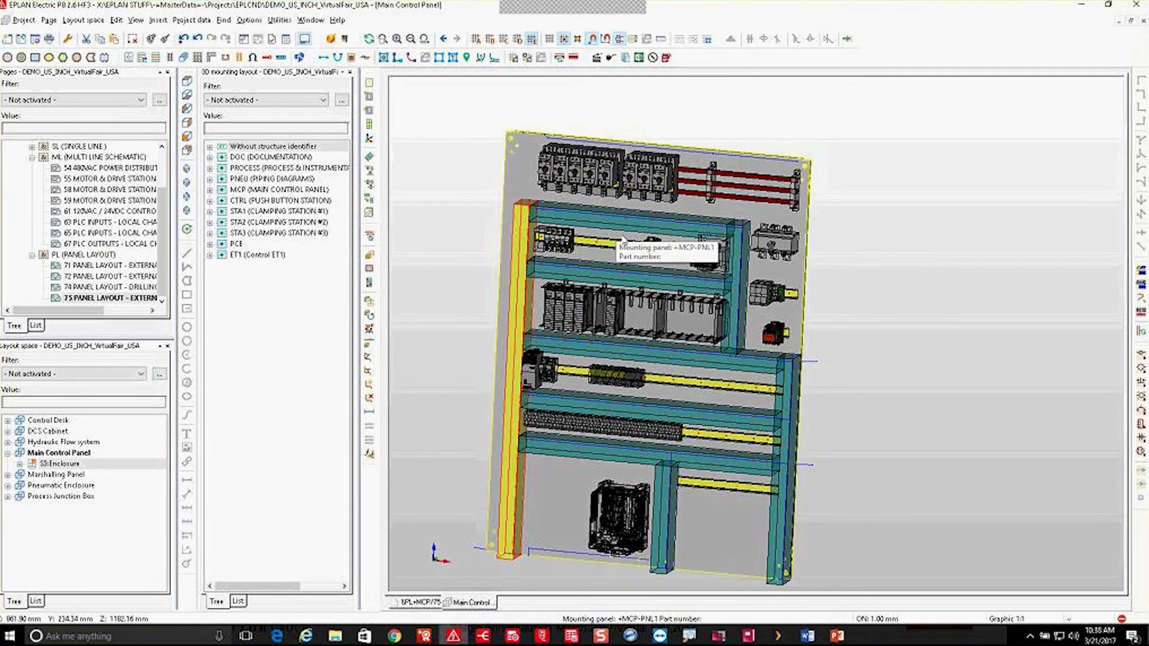
Set the 3D layout to the straight front view and switch off the drilling view
left_click(187, 137)
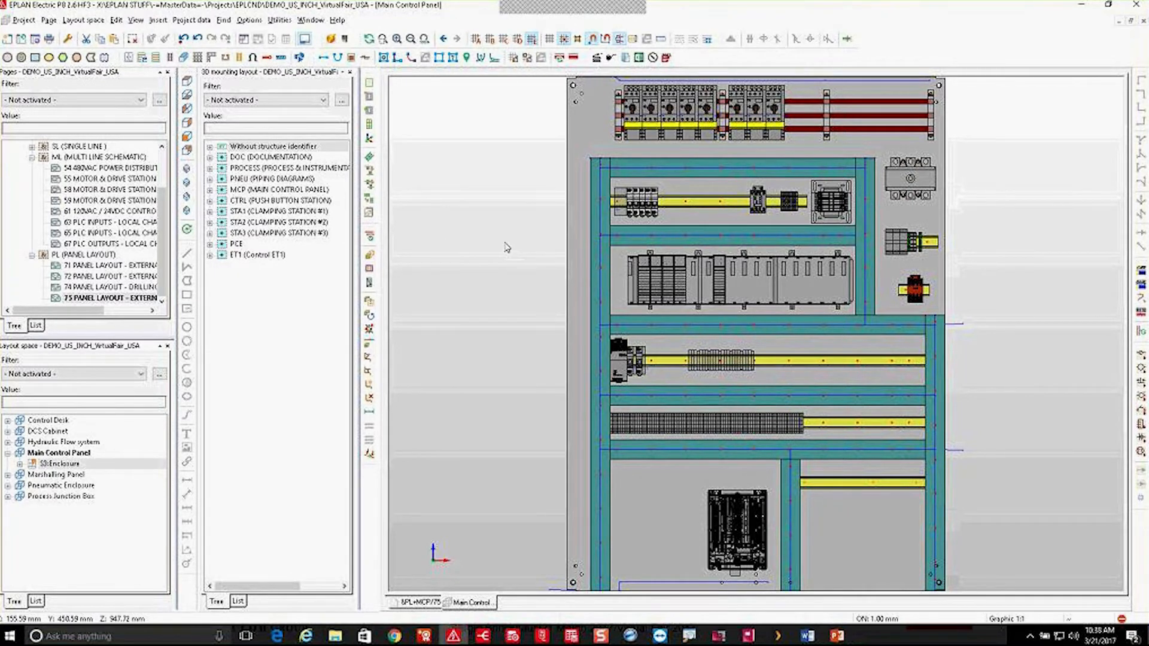
scroll(506, 247, "down", 1)
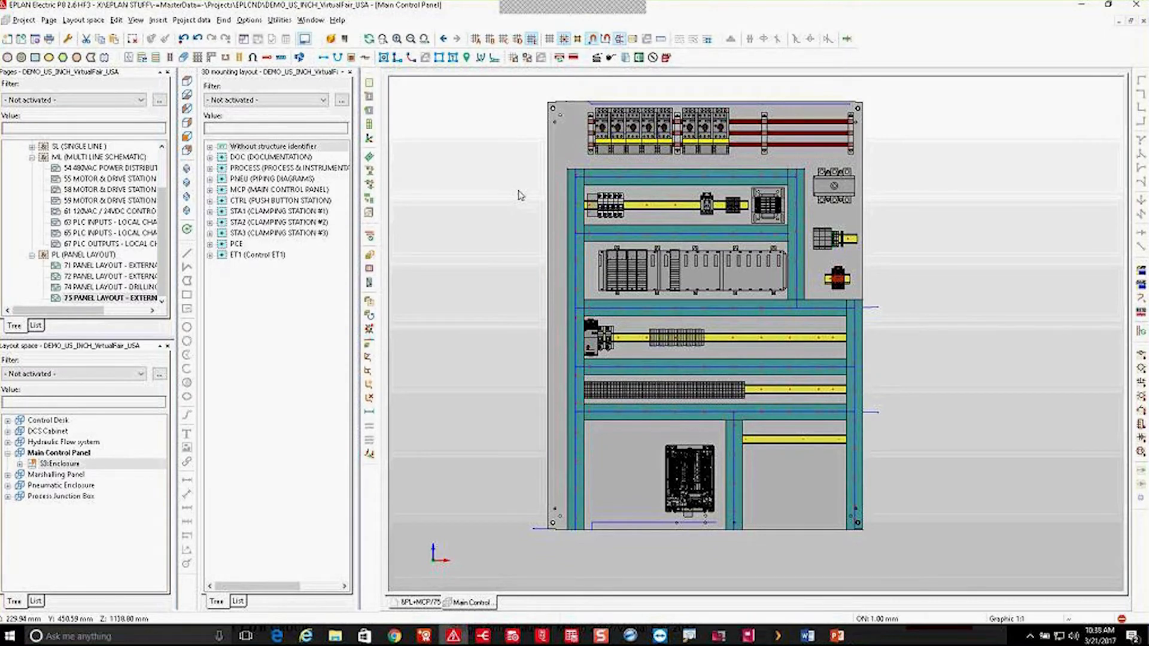
left_click(136, 20)
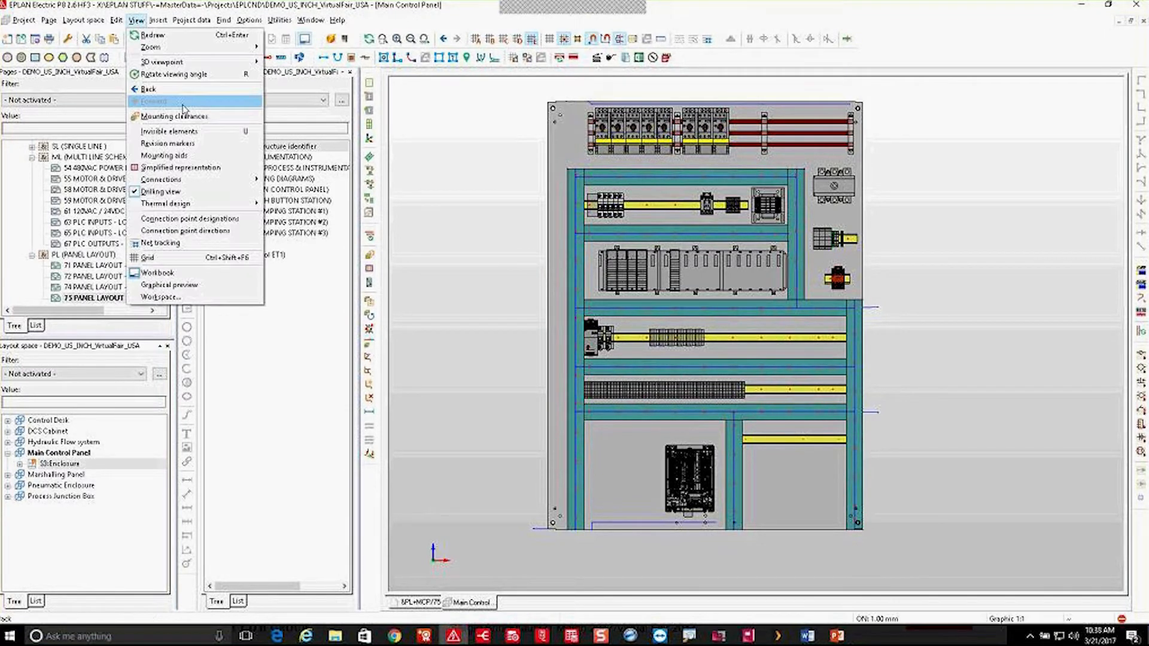
left_click(160, 192)
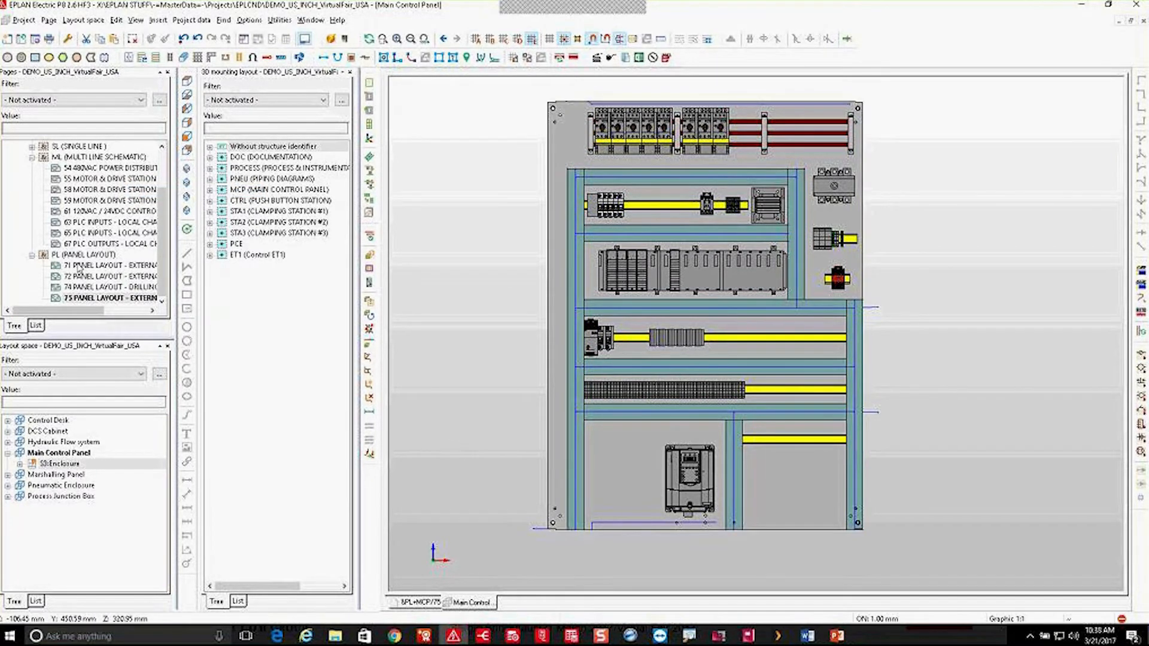
Open multi-line schematic page 55 Motor & Drive Station 1 and show the device navigator
double_click(106, 179)
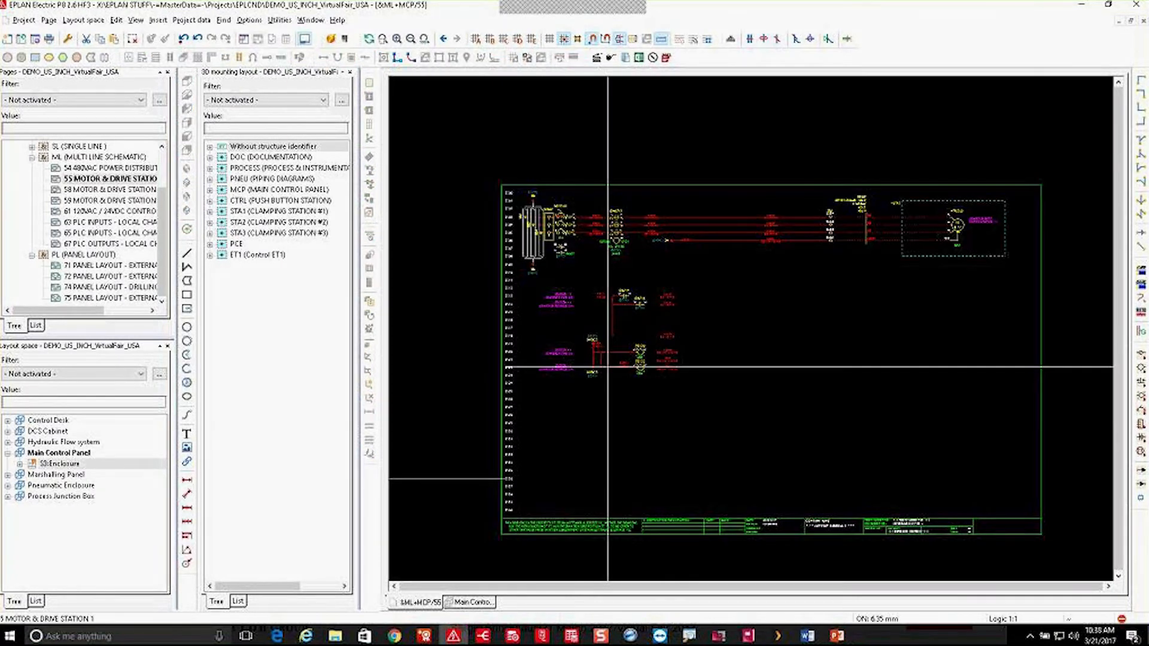
left_click(192, 19)
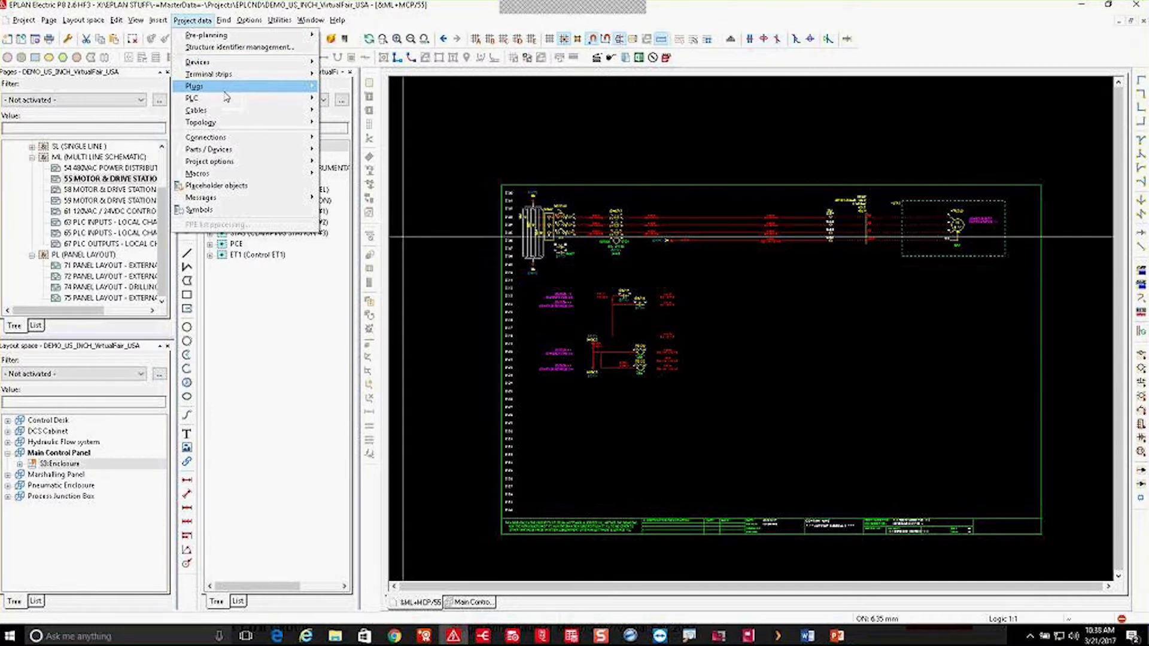
mouse_move(204, 62)
left_click(358, 63)
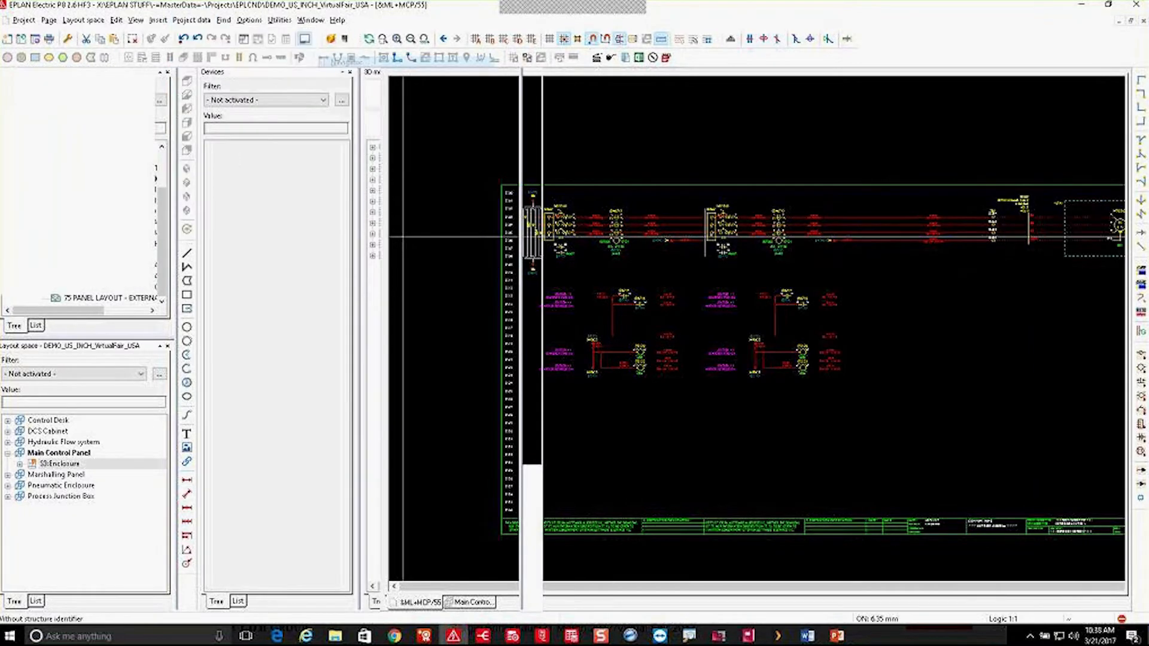
Filter the devices by Unplaced VFD and expand MCP (Main Control Panel) down to VFD5501
left_click(323, 100)
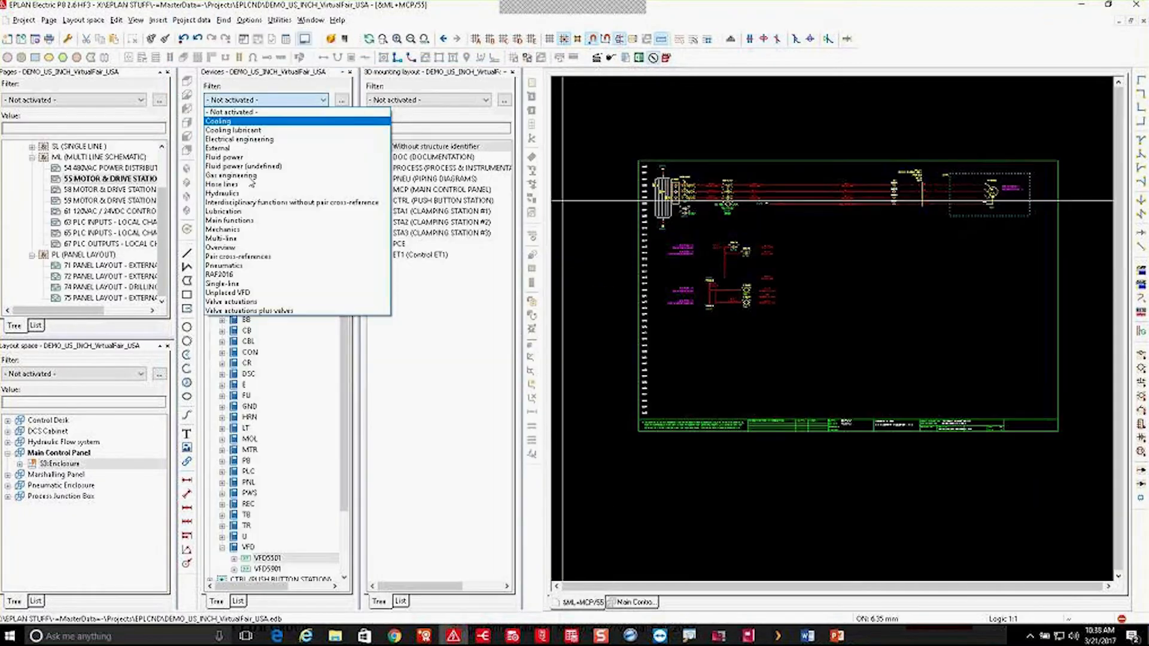
left_click(264, 293)
double_click(264, 148)
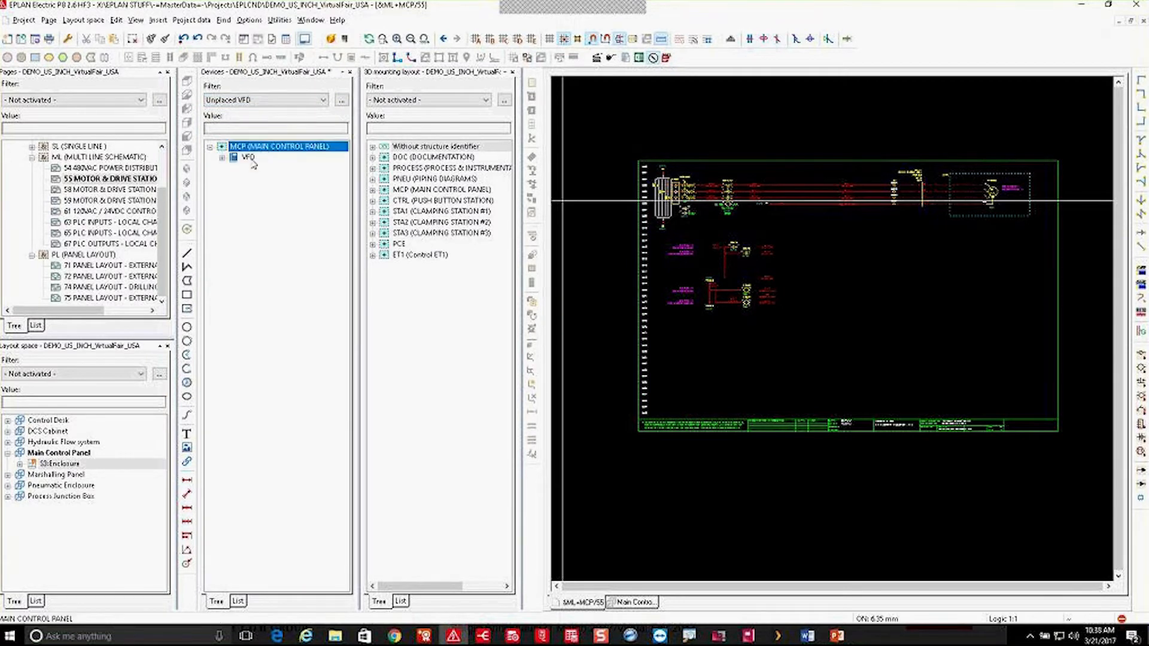
double_click(250, 159)
double_click(267, 169)
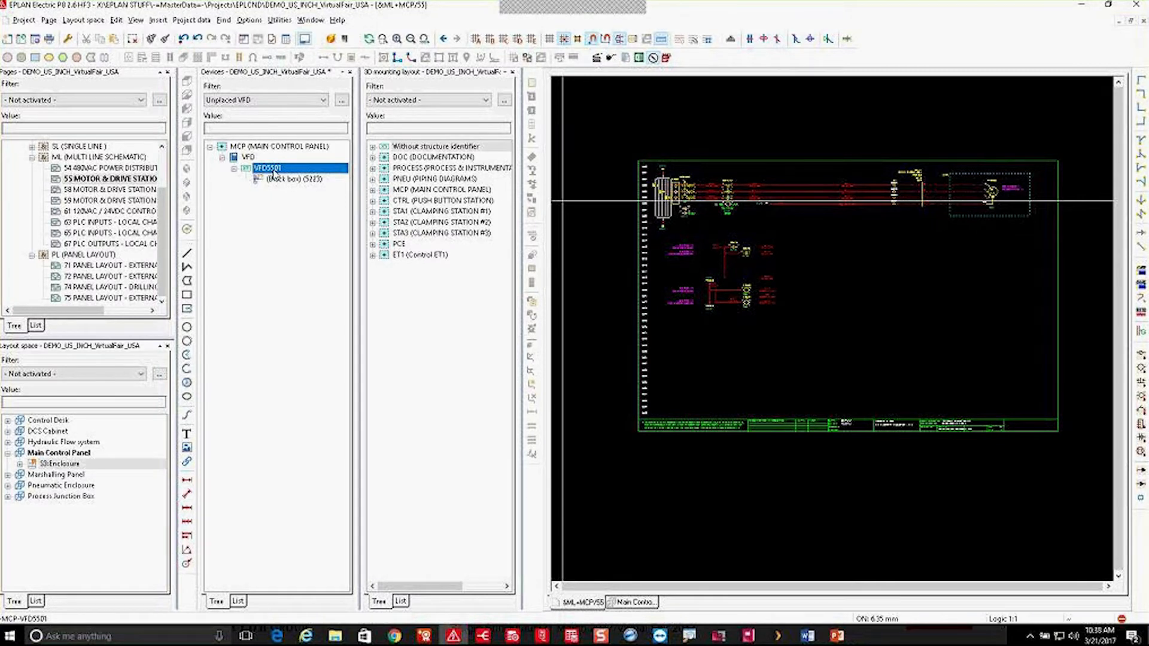
Place VFD5501 on page 55 as multi-line macro variant P, lined up with the motor power and control wires
left_click_drag(274, 173, 828, 302)
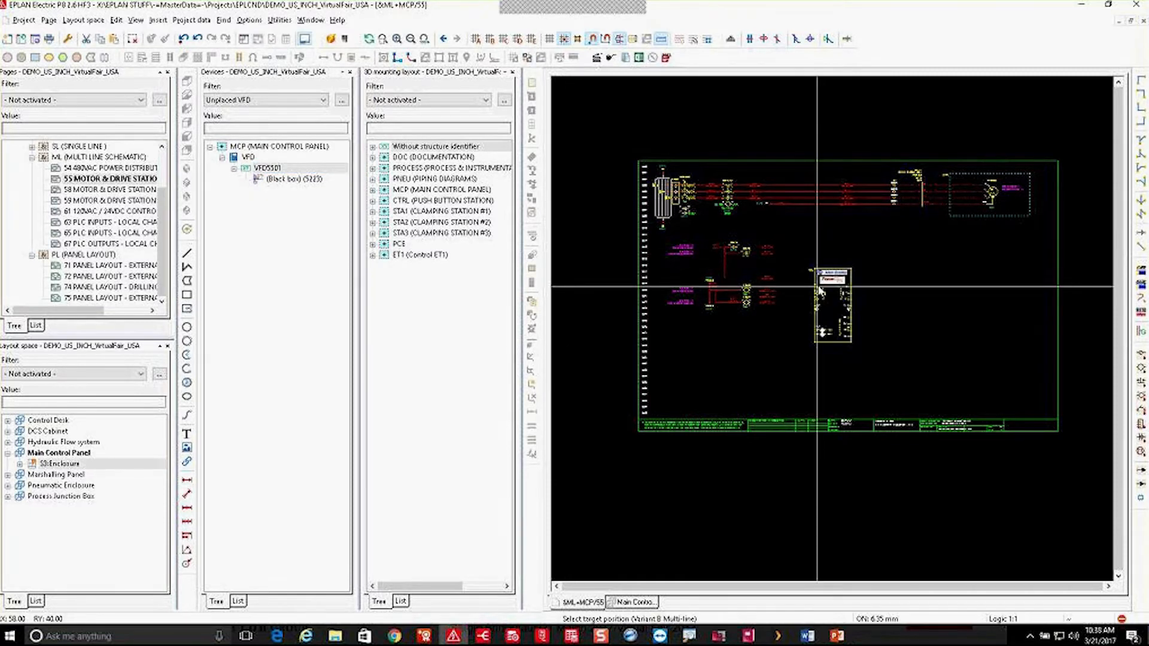
key("Tab")
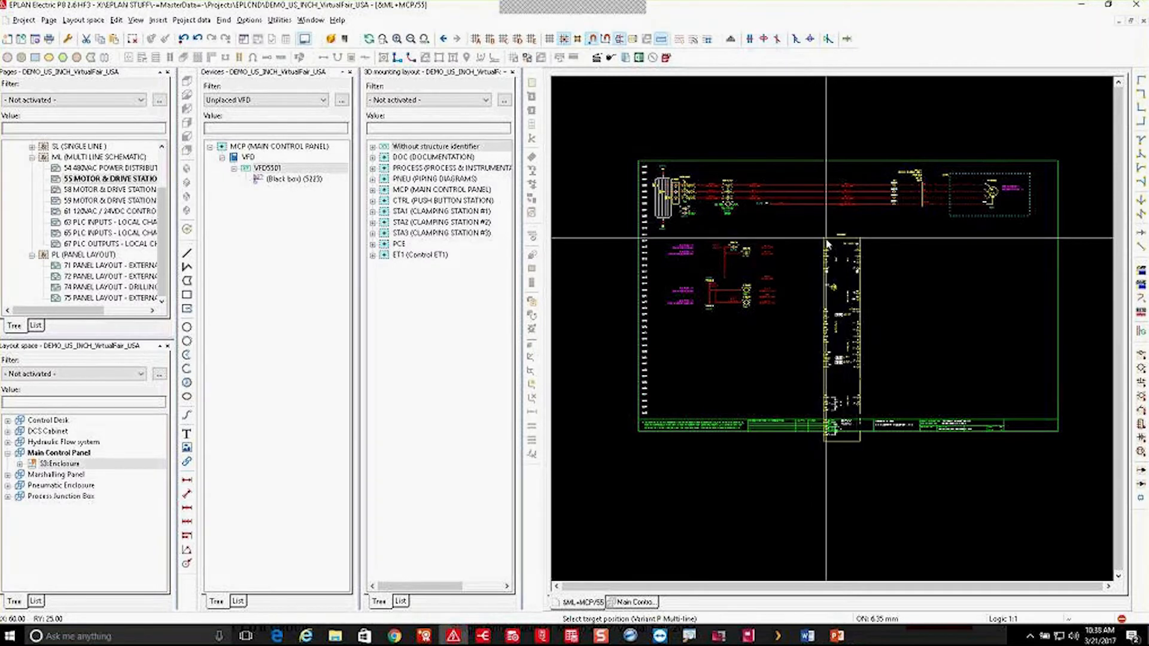
scroll(796, 192, "down", 1)
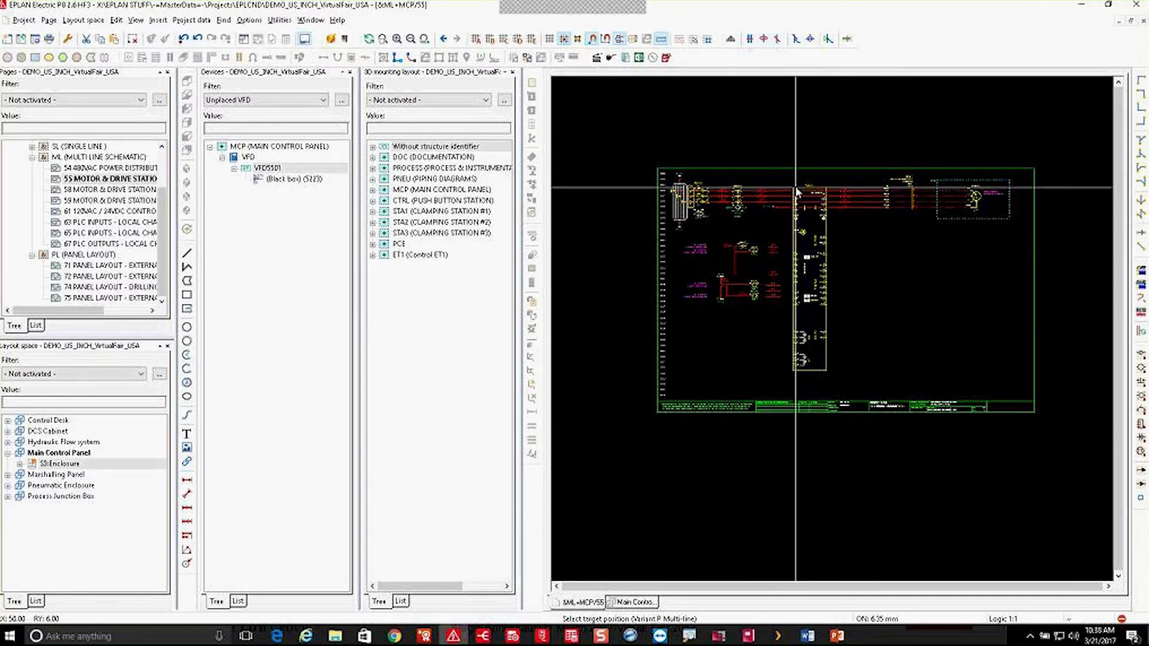
scroll(796, 192, "up", 2)
scroll(796, 191, "up", 1)
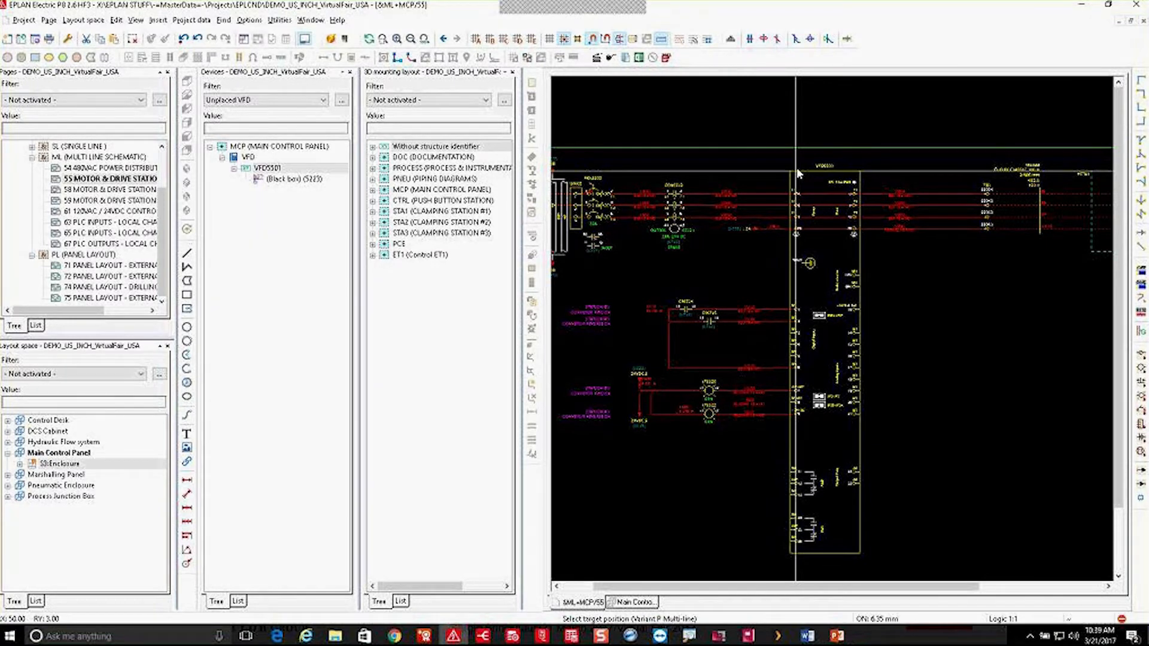
left_click(796, 168)
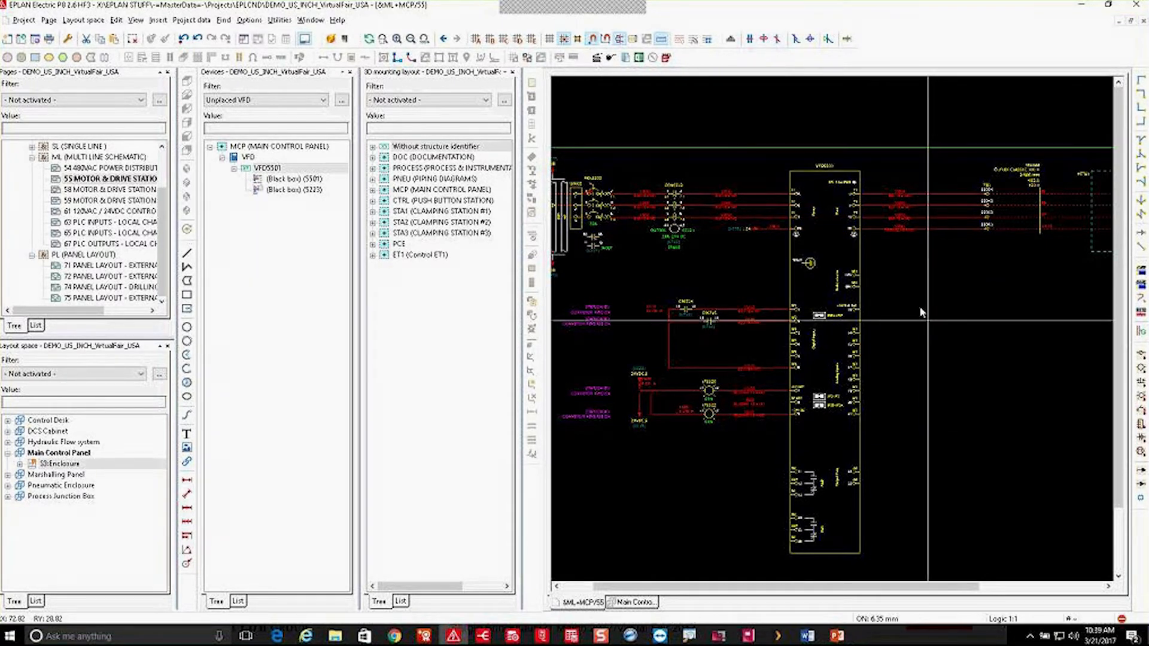
Close the device navigator and return to the Main Control Panel 3D layout
scroll(841, 204, "up", 1)
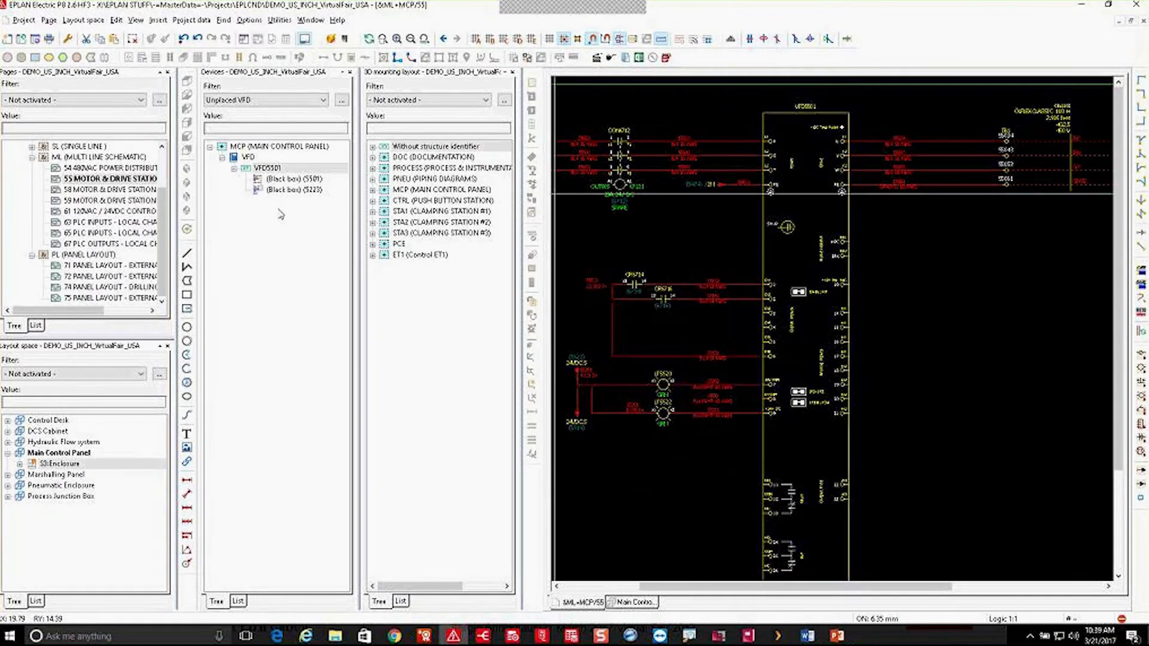
left_click(351, 72)
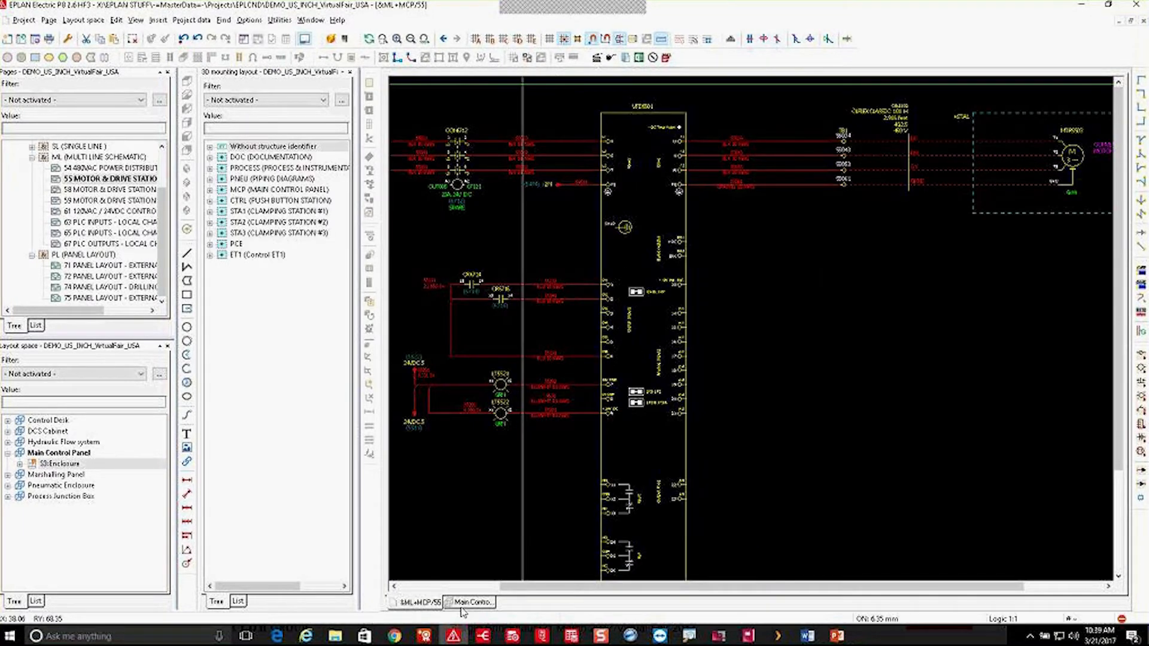
left_click(462, 605)
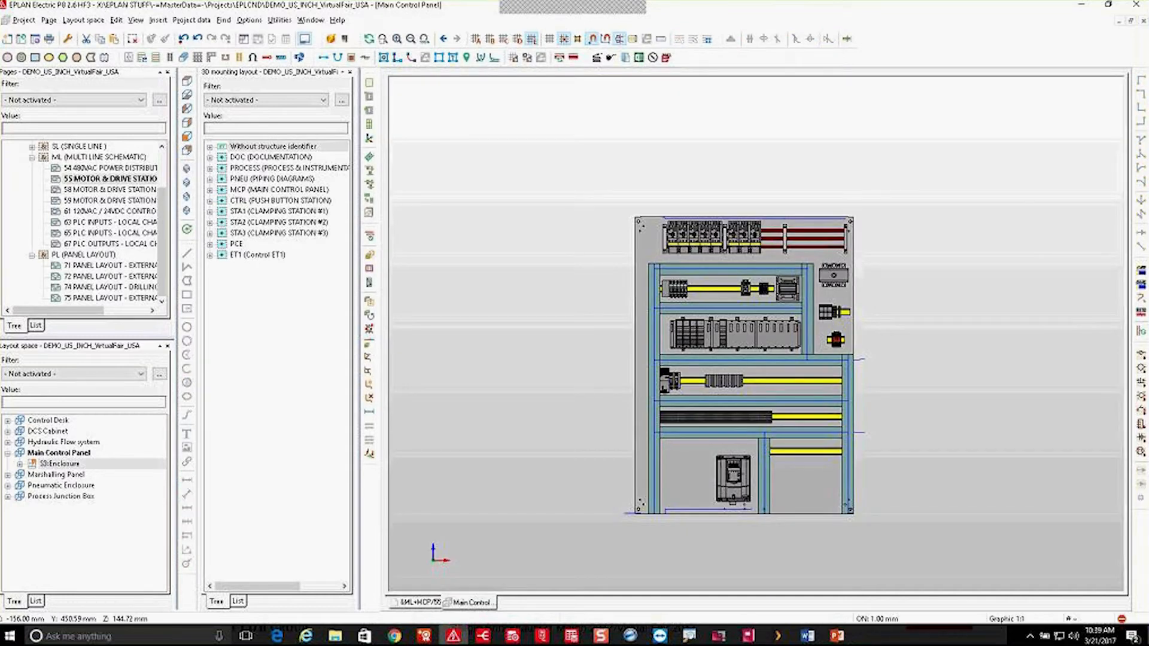
Expand MCP (Main Control Panel) and VFD in the 3D mounting layout and pick up VFD5501 for placement in the 3D layout
double_click(257, 190)
left_click(250, 455)
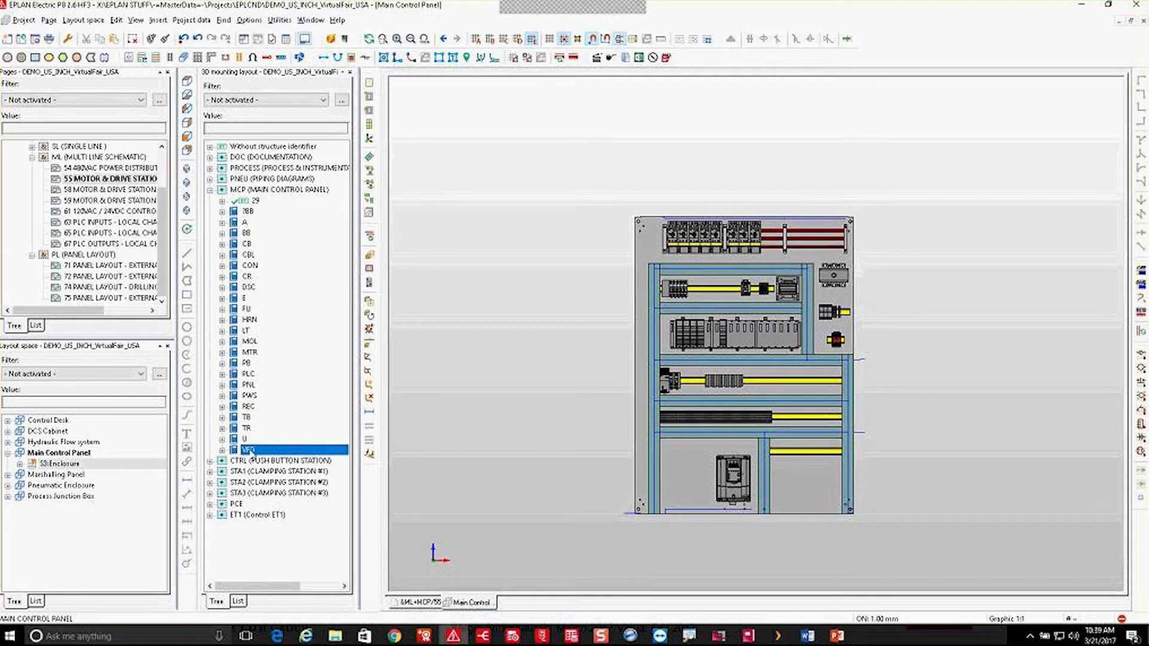
double_click(251, 451)
left_click(269, 460)
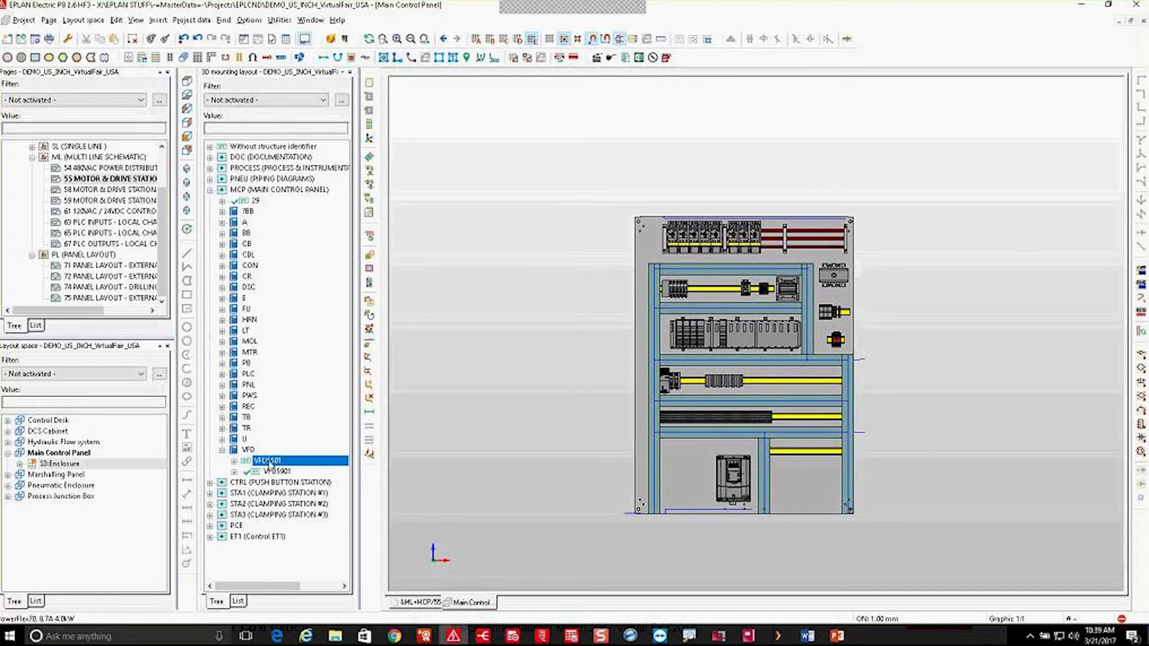
left_click_drag(268, 462, 465, 458)
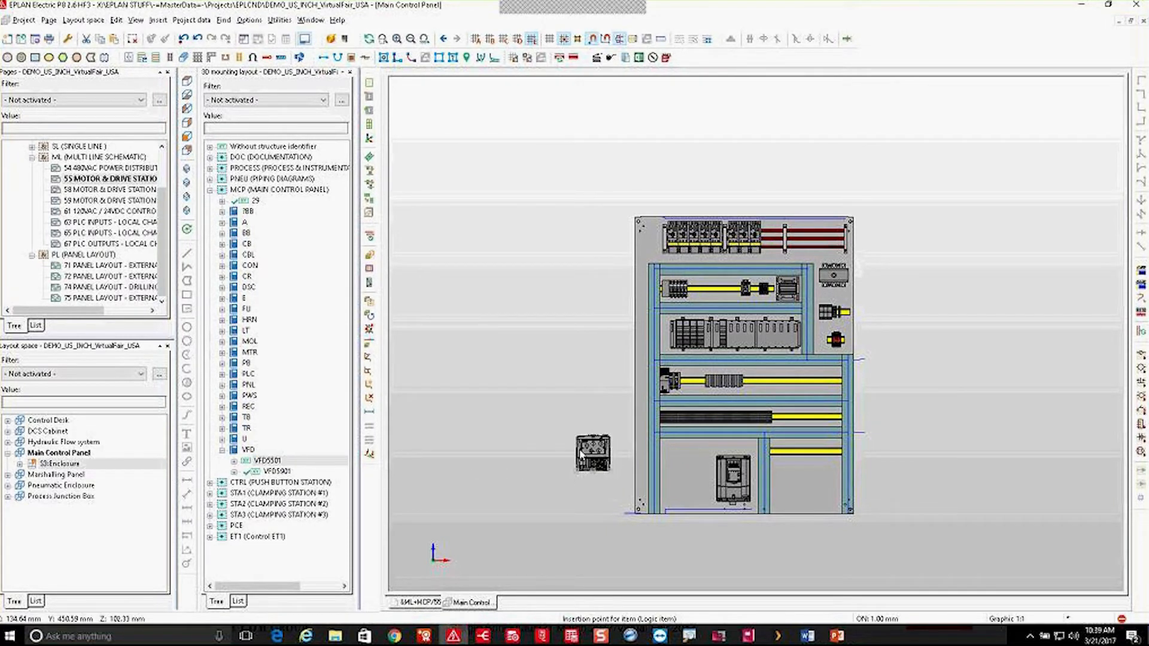
Turn on the mounting clearances display and the collision check while placing VFD5501
left_click(137, 21)
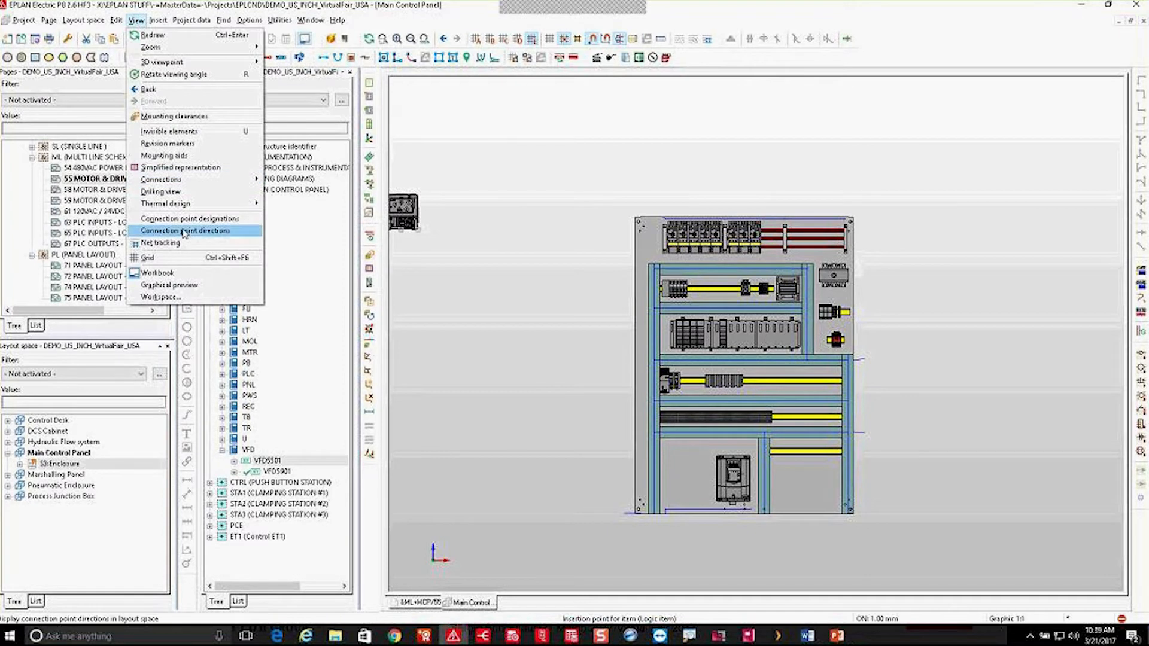
left_click(173, 117)
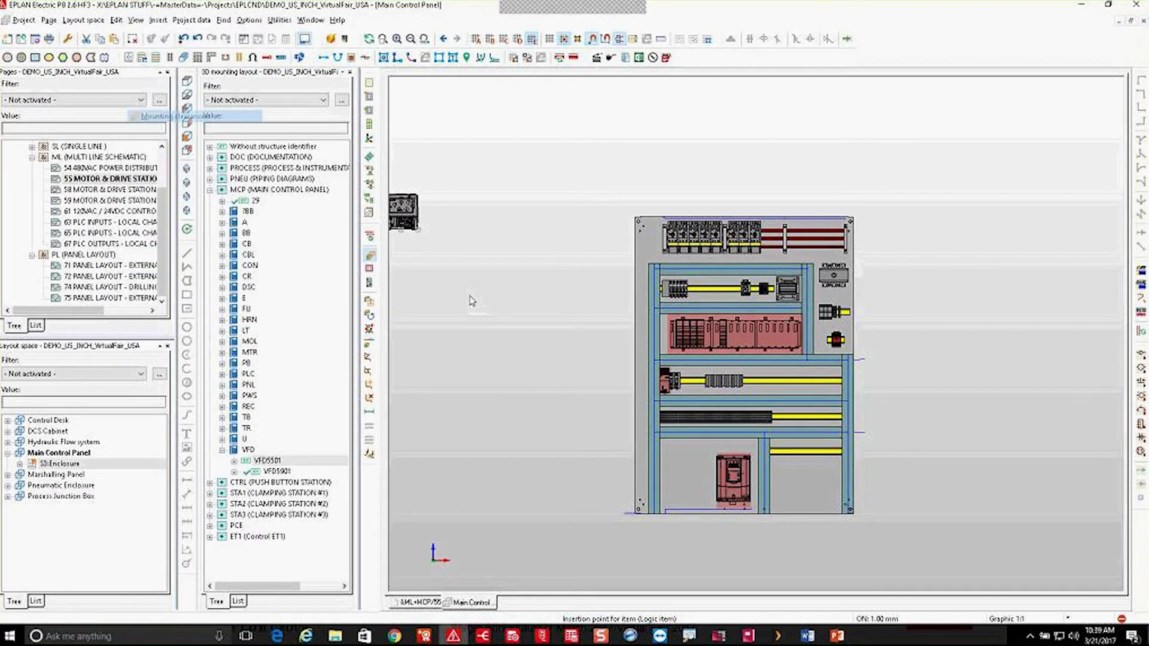
scroll(556, 354, "up", 1)
scroll(559, 366, "down", 1)
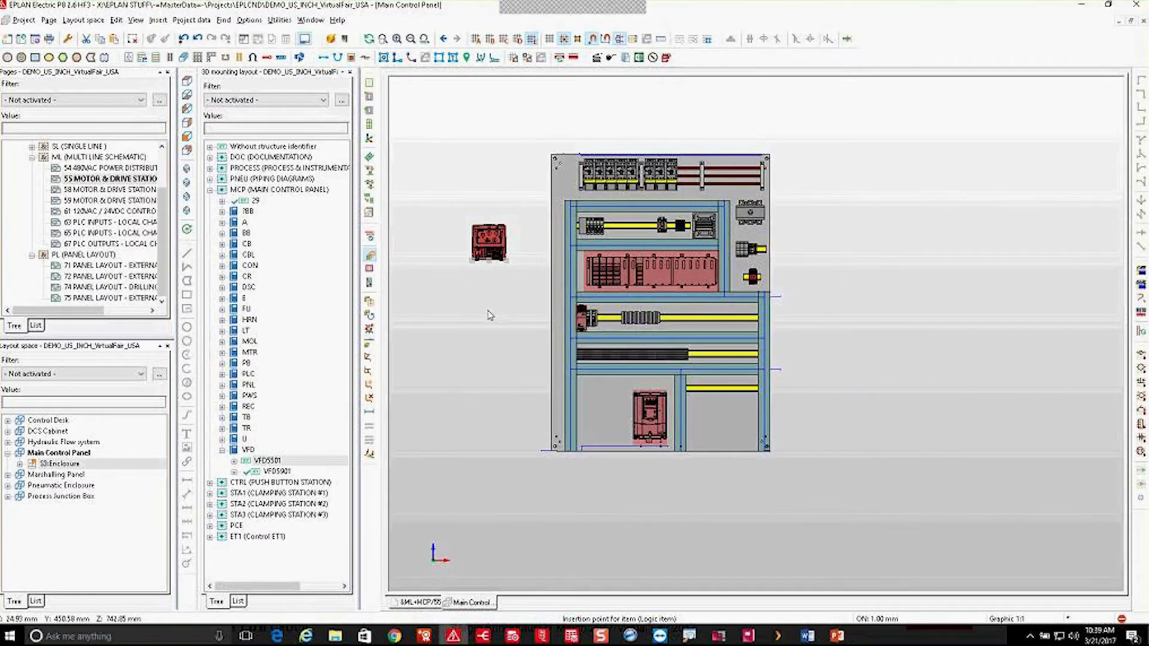
scroll(608, 415, "up", 2)
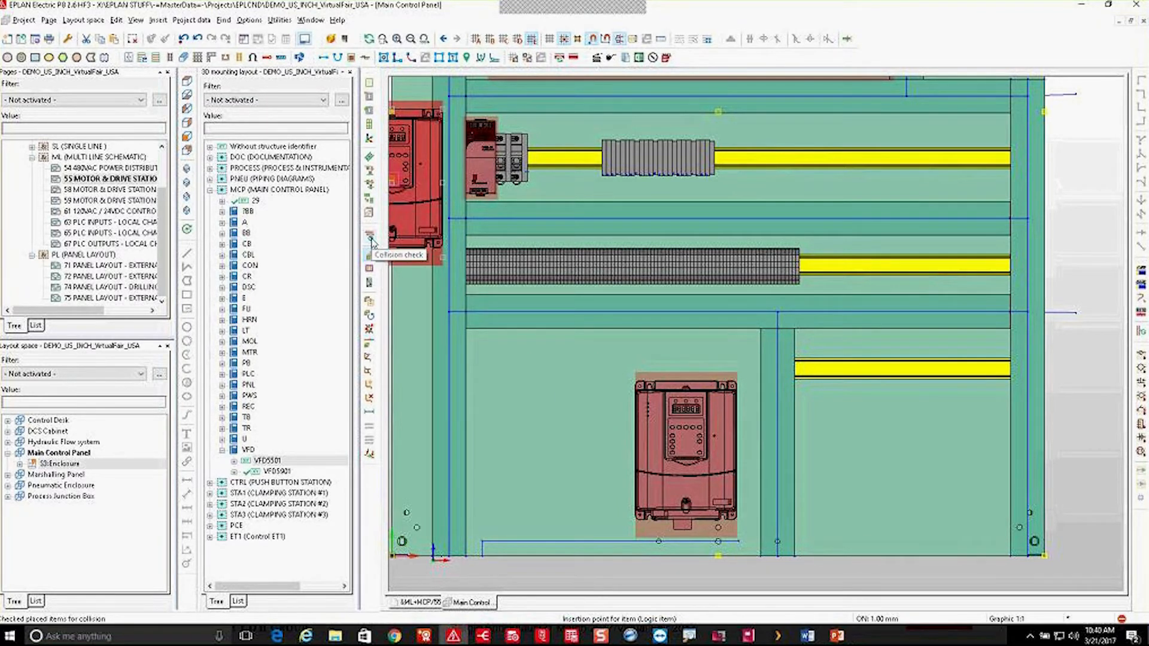
left_click(372, 241)
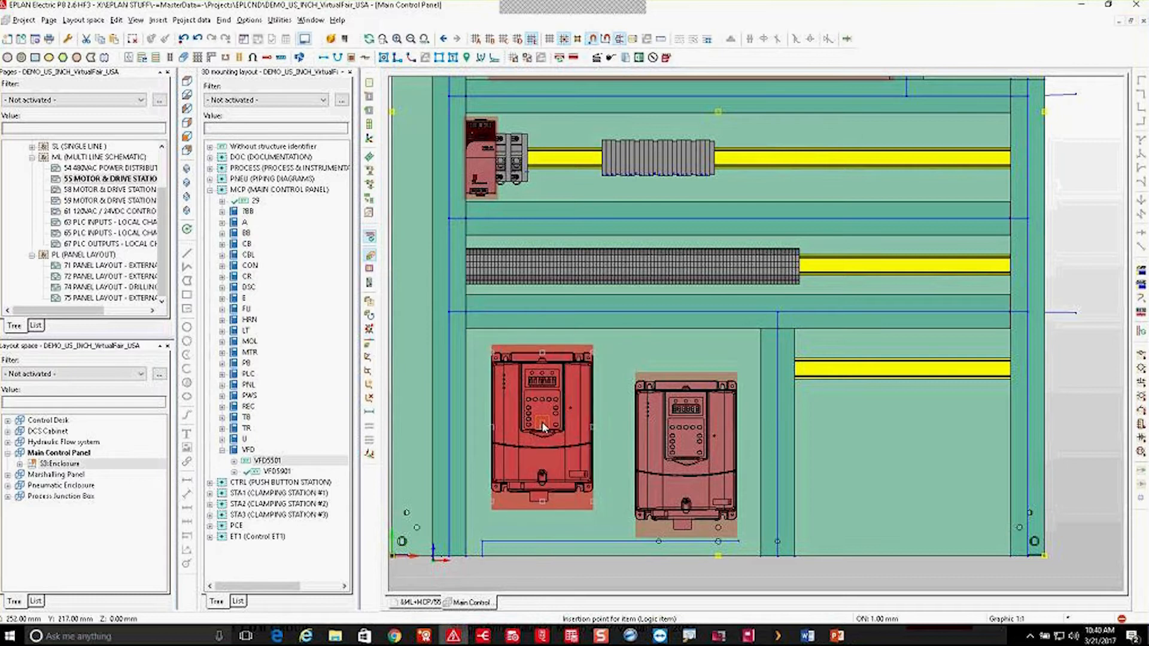
Place VFD5501 on the mounting panel level with and beside VFD5901, clear of the wire ducts, at about X 279 mm, Y 179 mm
scroll(544, 428, "up", 2)
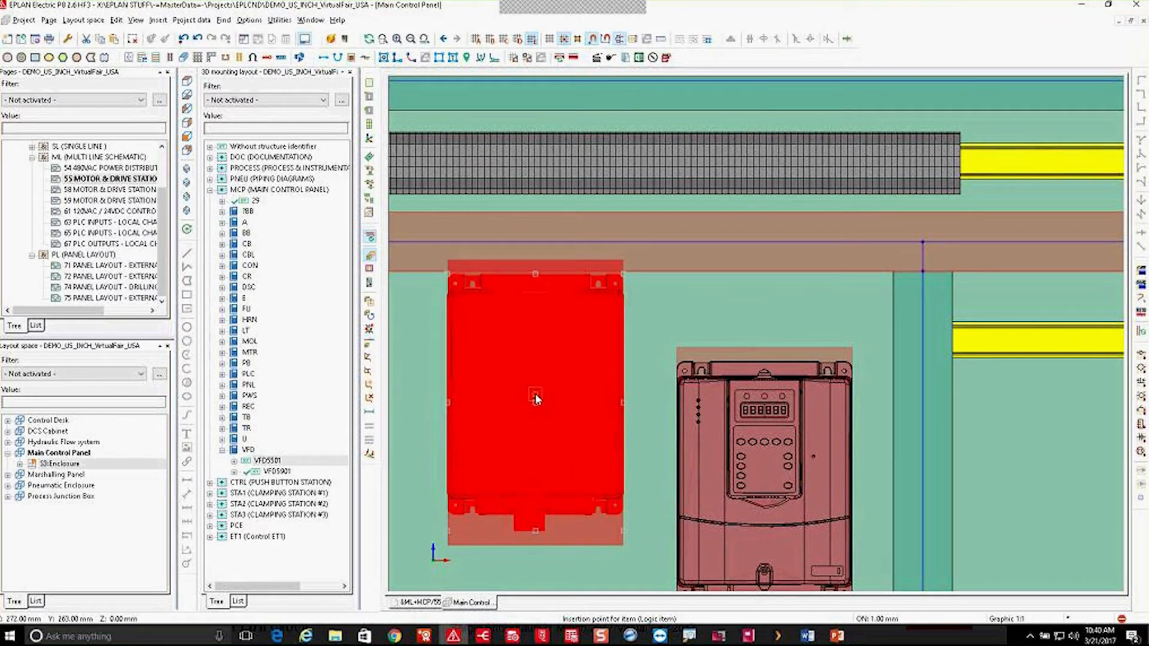
scroll(548, 428, "down", 3)
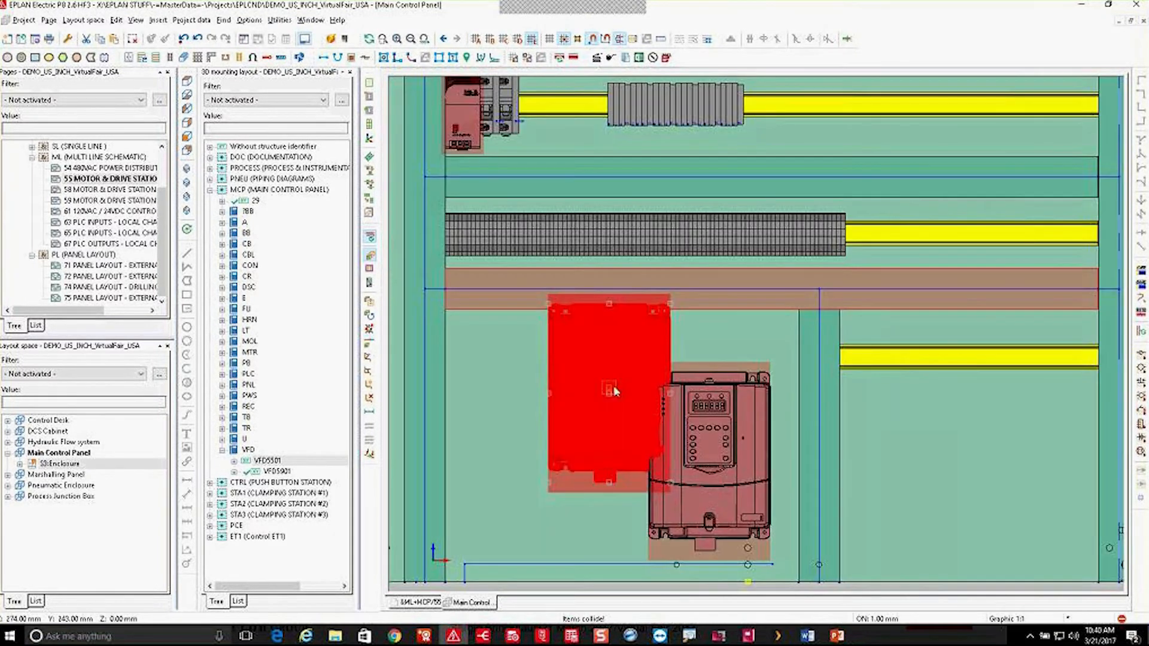
scroll(569, 455, "up", 4)
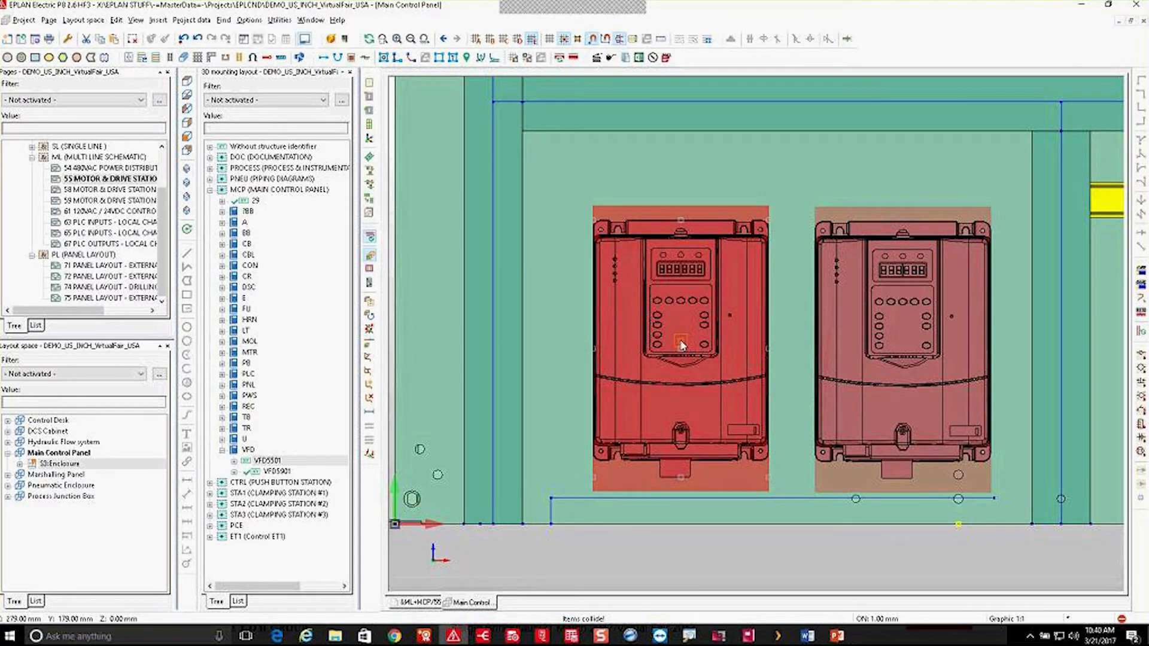
left_click(681, 341)
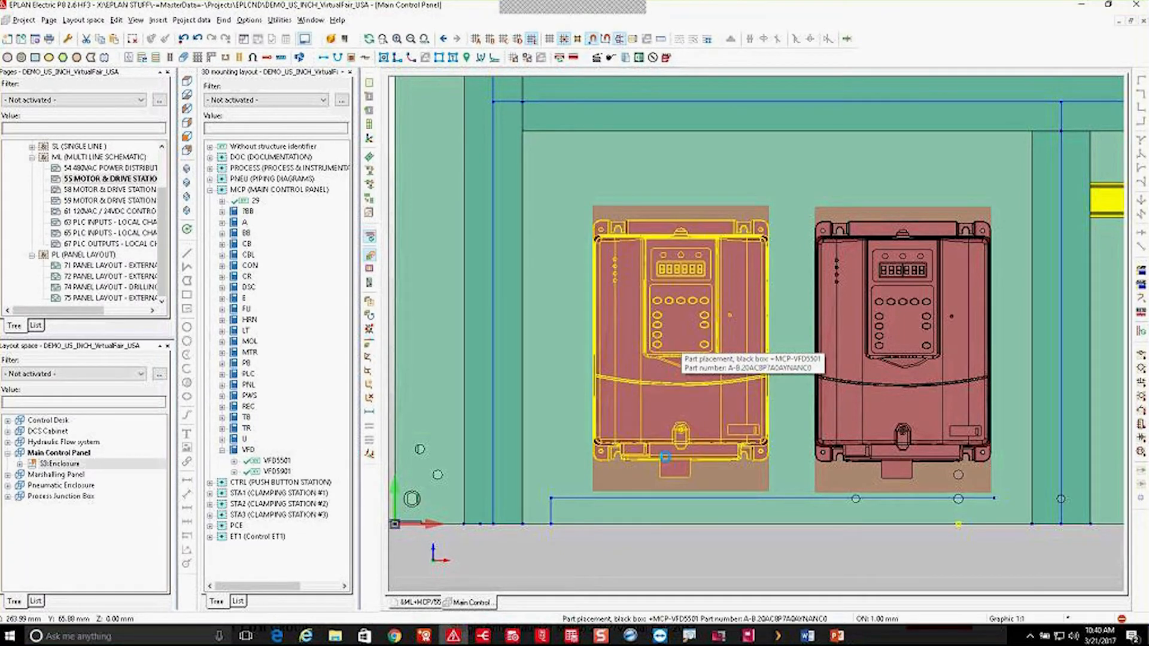
Hide the mounting clearances around the placed devices
scroll(740, 516, "down", 3)
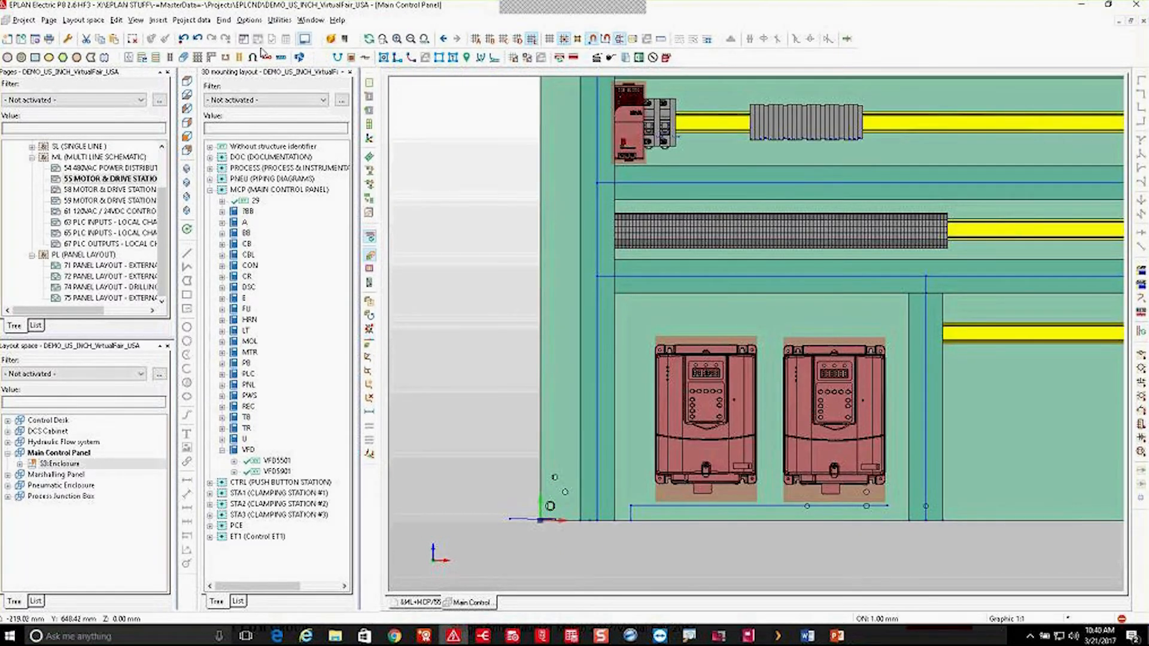
left_click(136, 20)
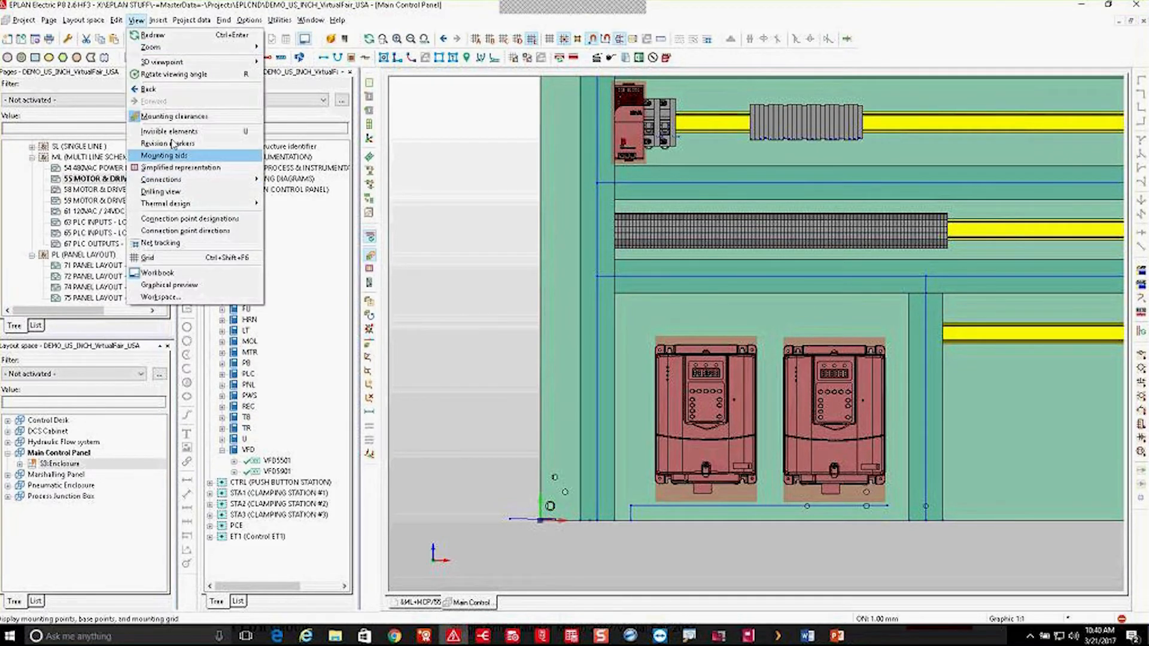
left_click(168, 116)
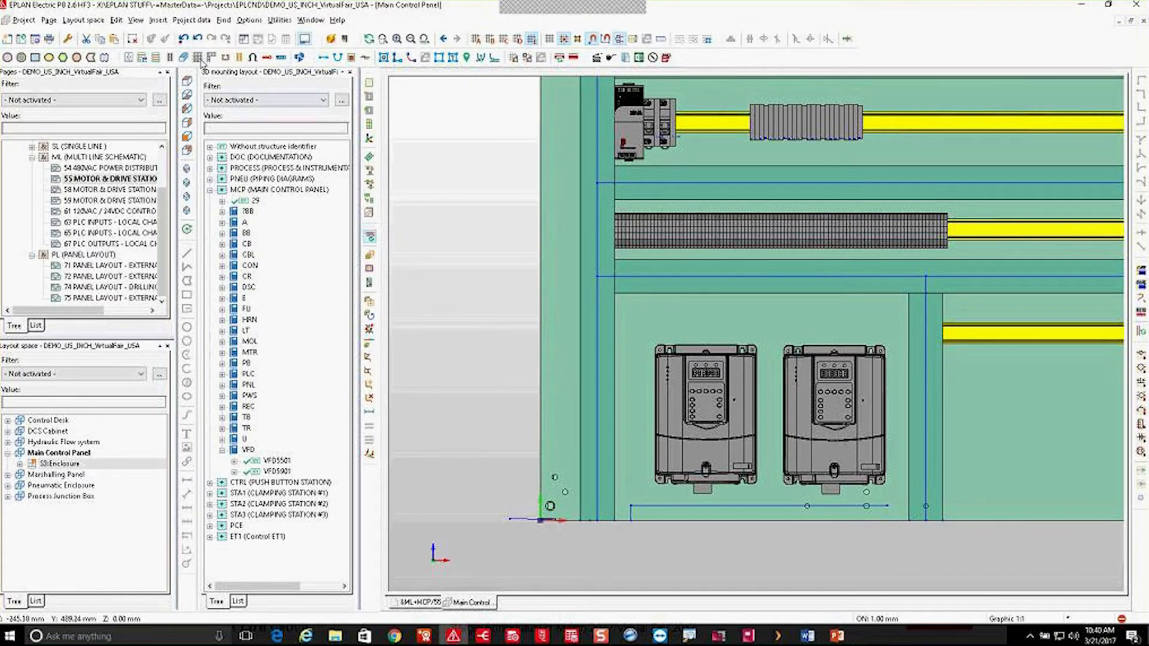
Switch on the drilling view and examine the mounting panel's drill holes, including those for the drives
left_click(135, 20)
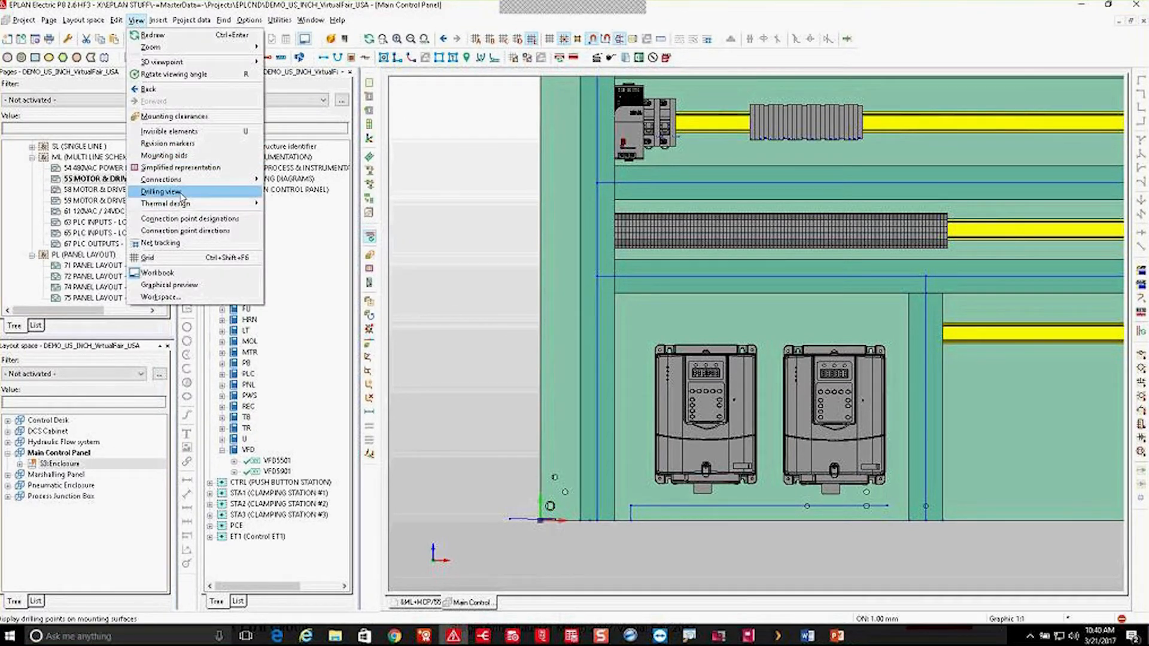
left_click(162, 192)
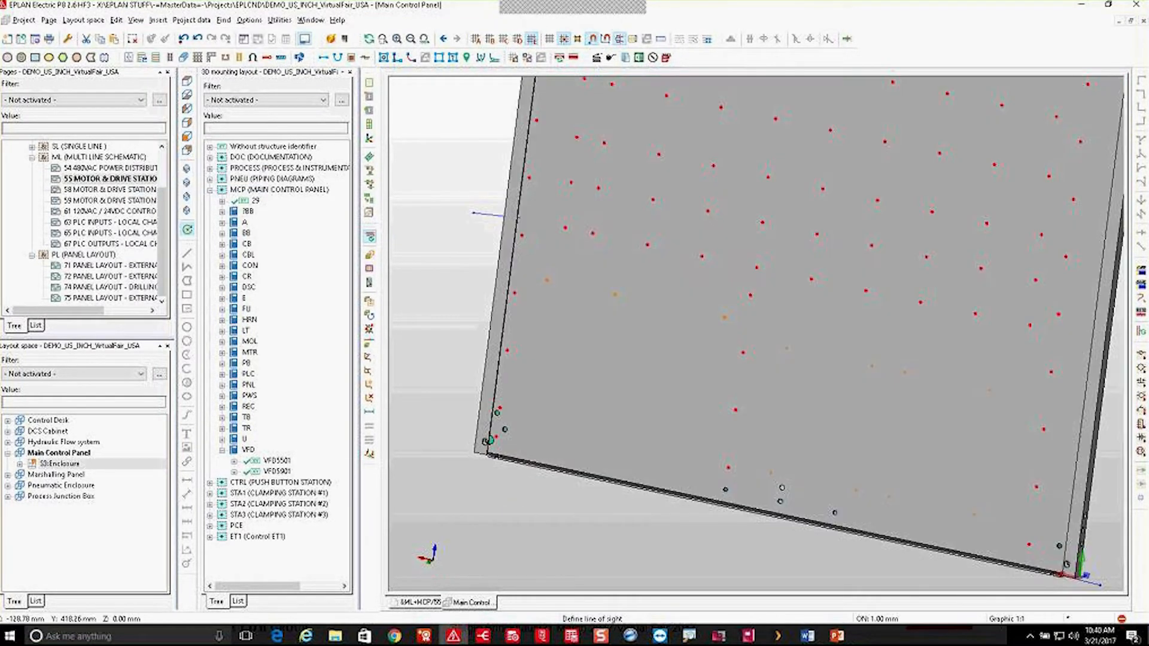
scroll(934, 393, "up", 4)
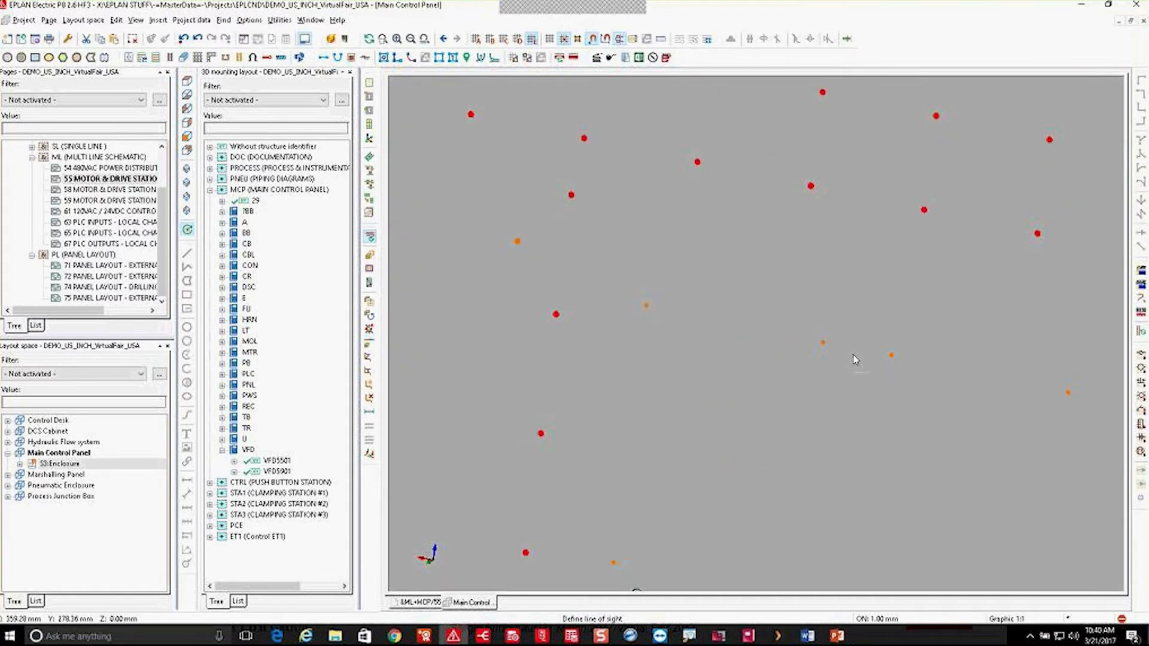
scroll(833, 325, "down", 4)
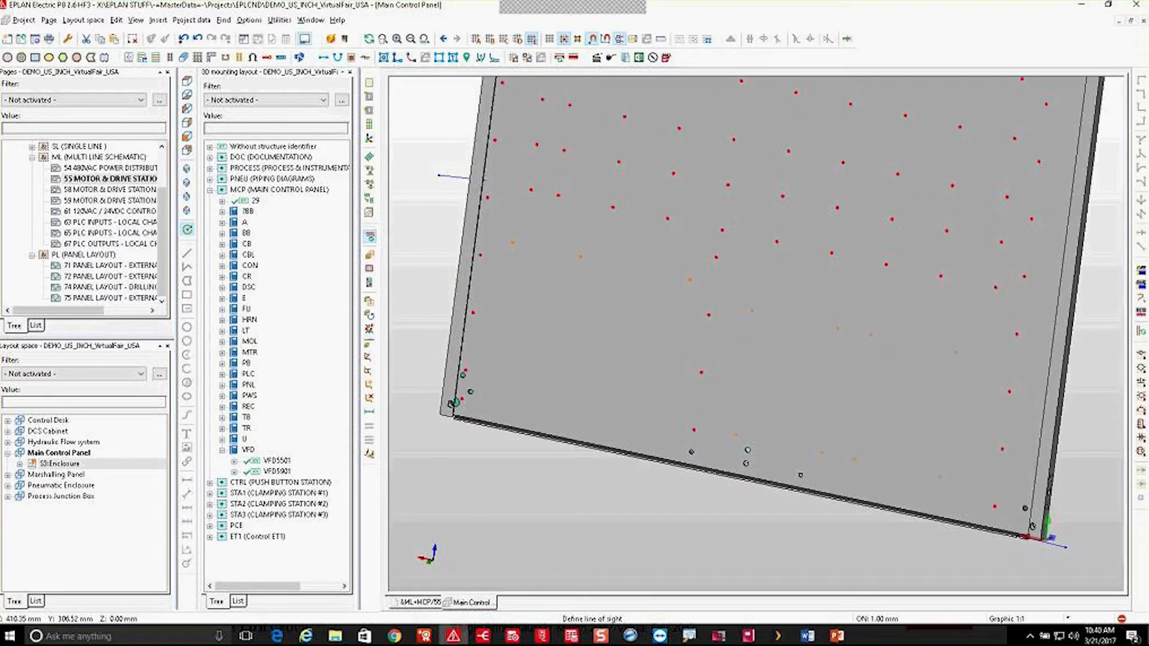
Open panel layout page 75 and examine the mounting panel's model view for outdated content
left_click(421, 603)
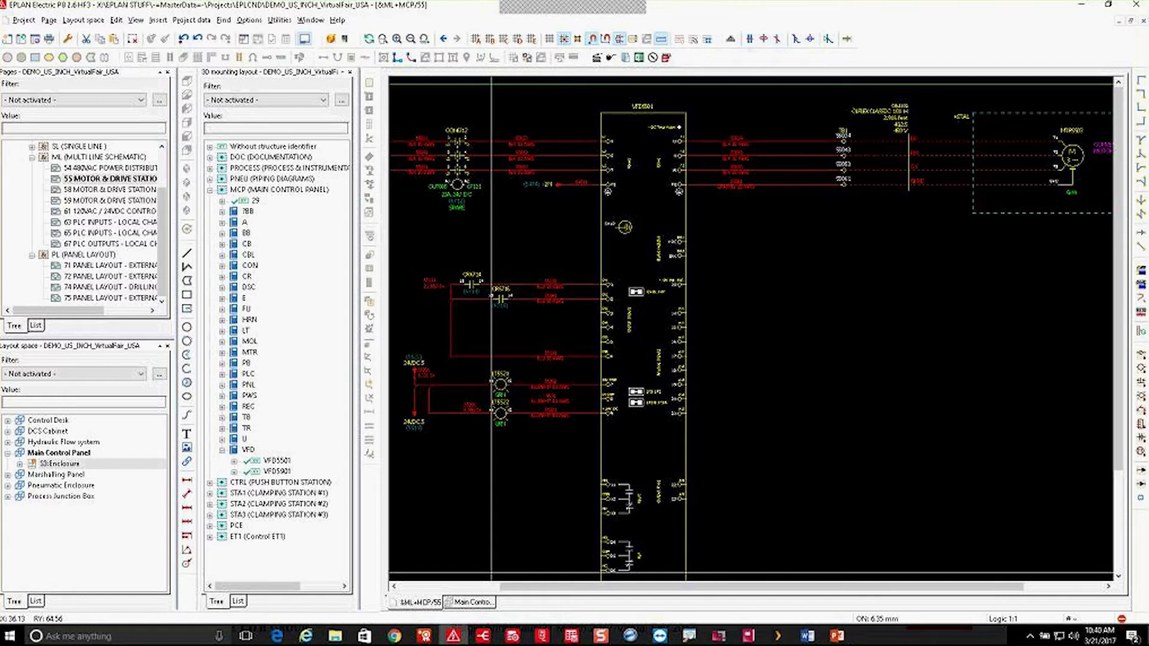
double_click(110, 298)
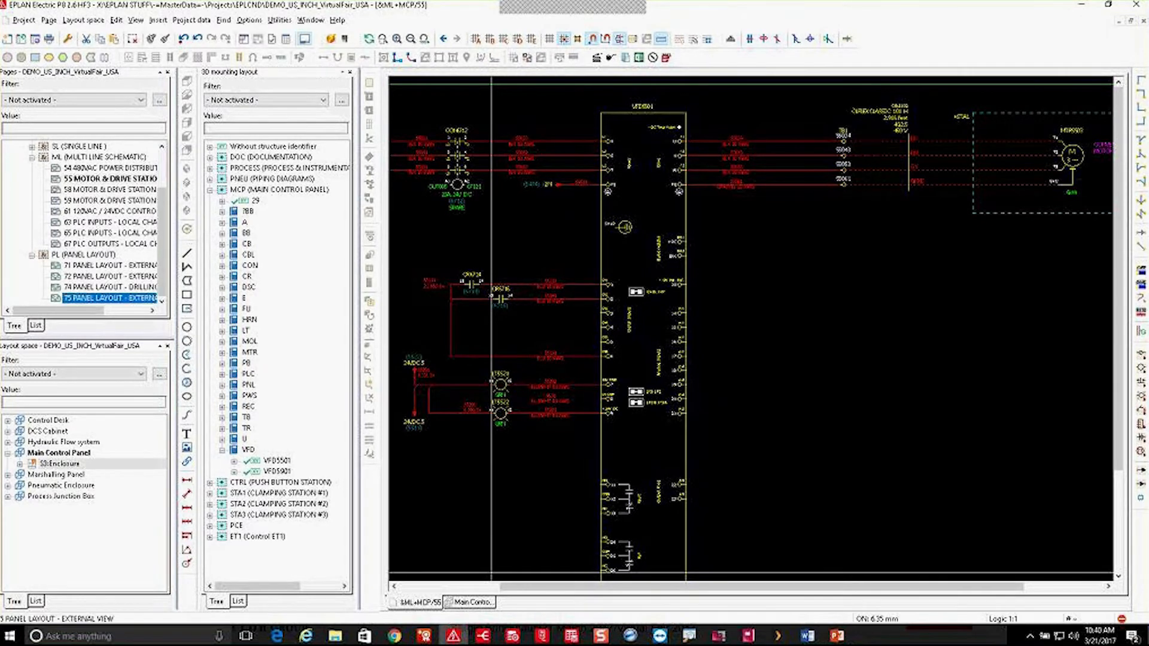
scroll(853, 344, "down", 2)
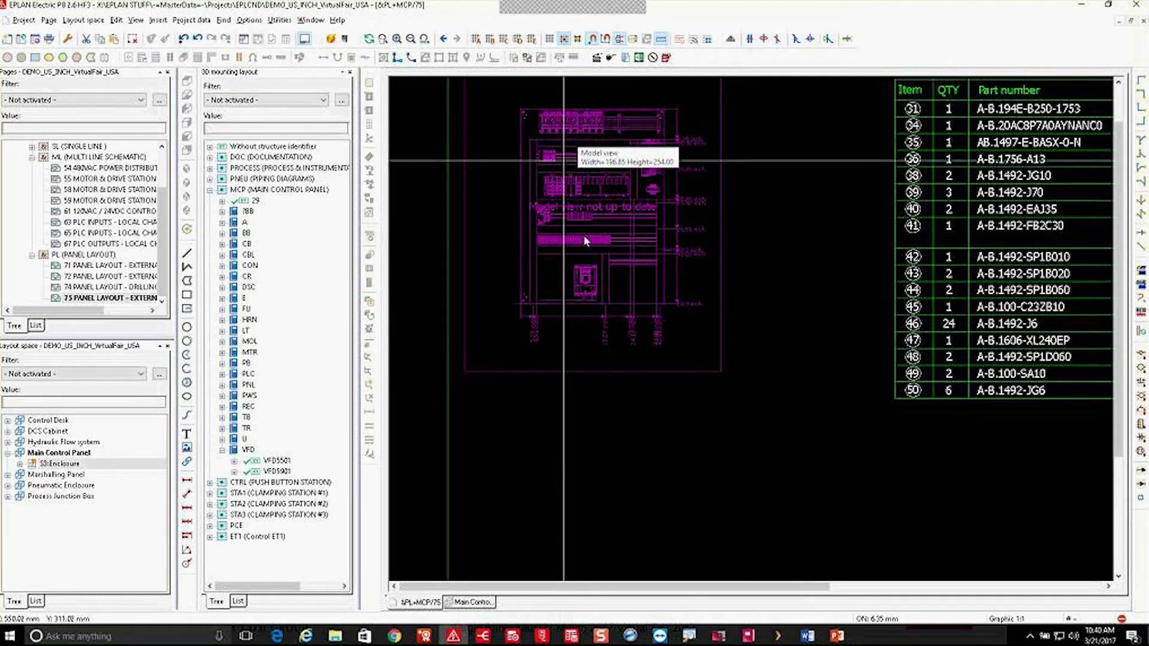
scroll(585, 240, "up", 2)
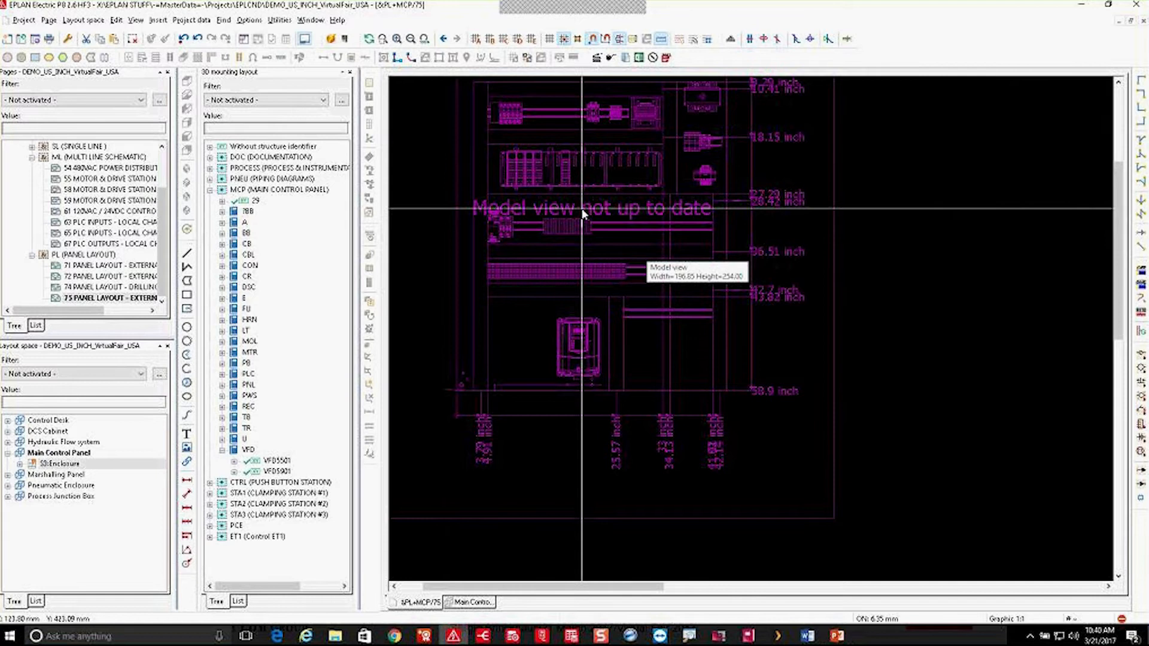
scroll(583, 213, "up", 1)
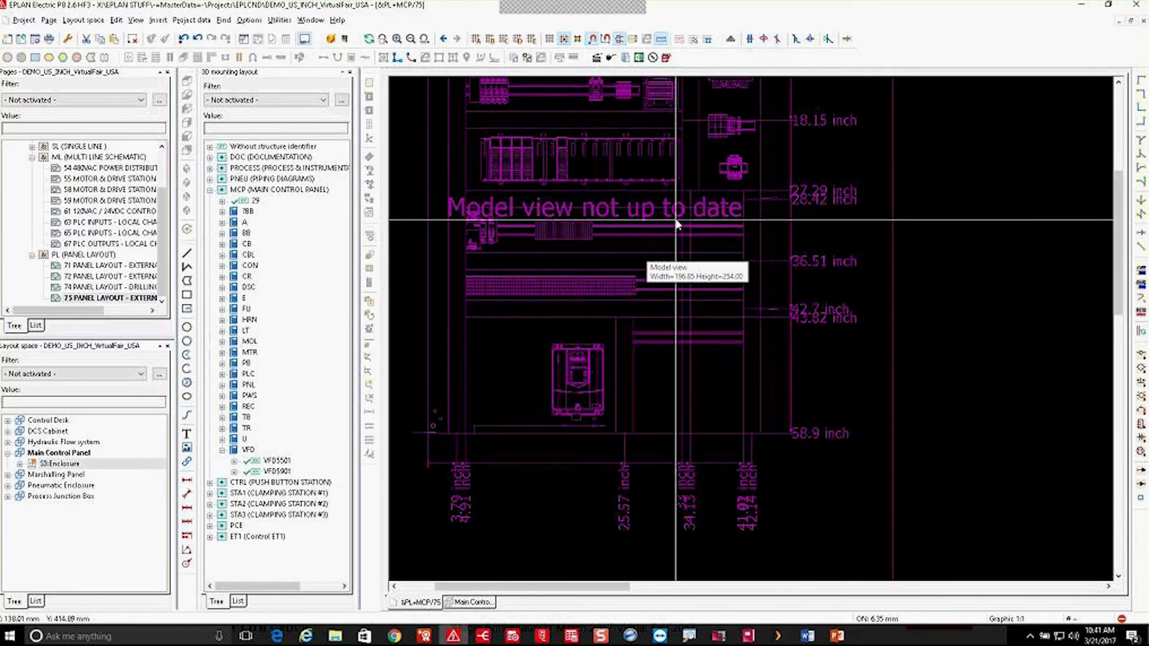
scroll(677, 224, "down", 2)
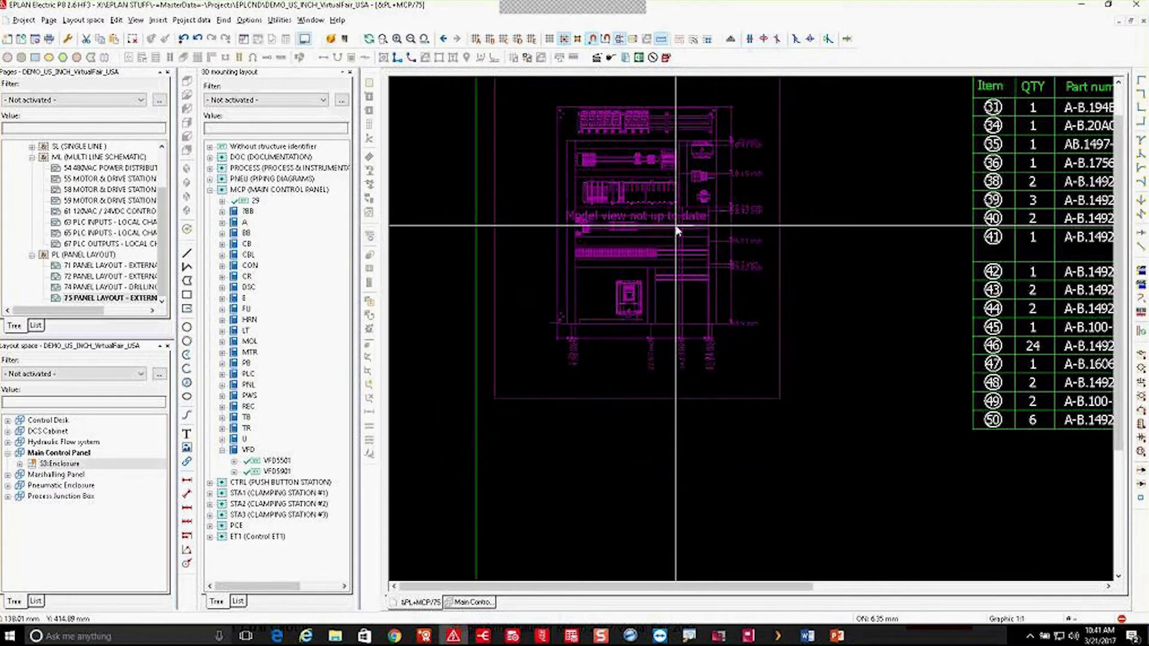
scroll(677, 231, "down", 1)
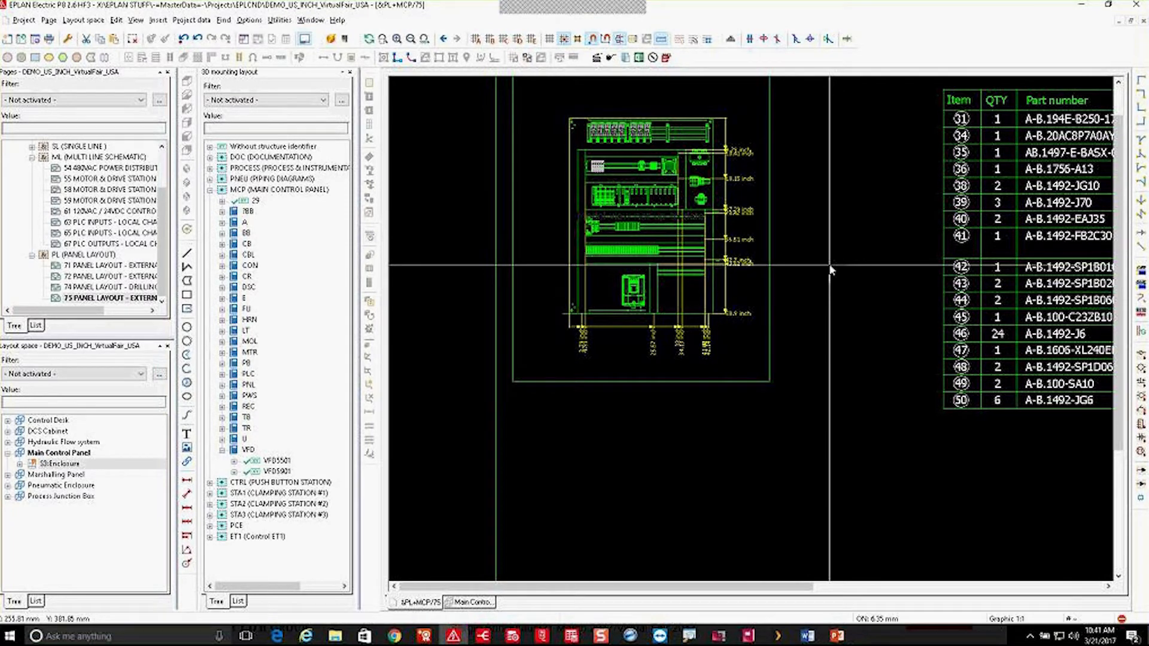
Insert a drilling view about 190.5 by 228.6 mm on page 75, directly below the existing model view
left_click(159, 20)
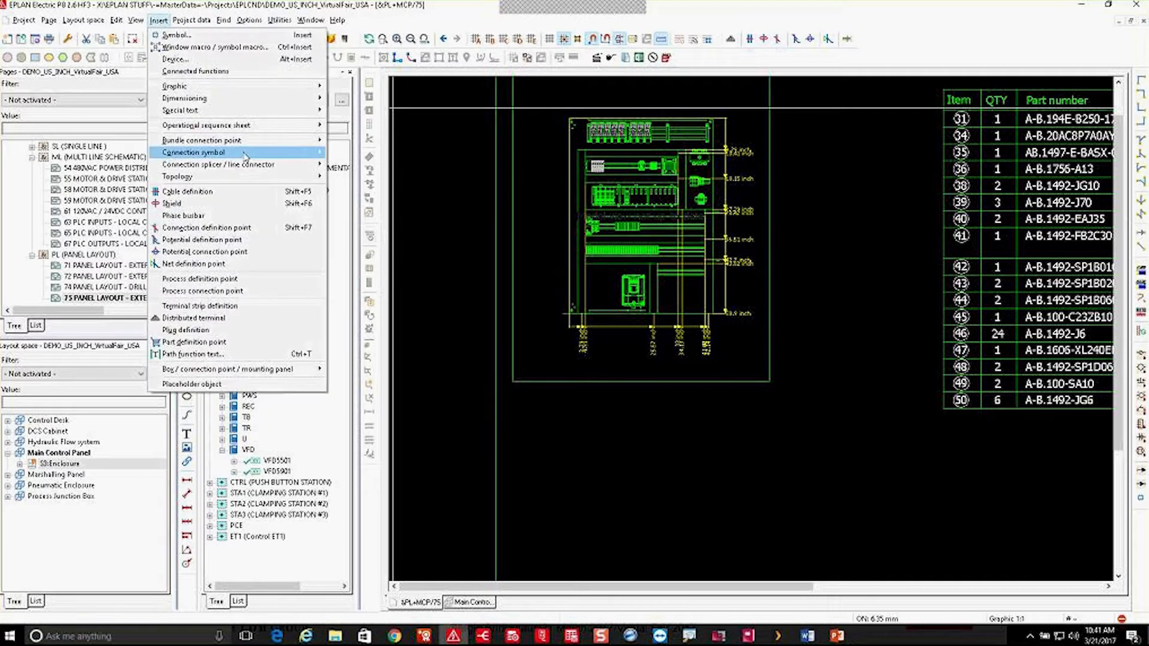
mouse_move(226, 95)
left_click(360, 153)
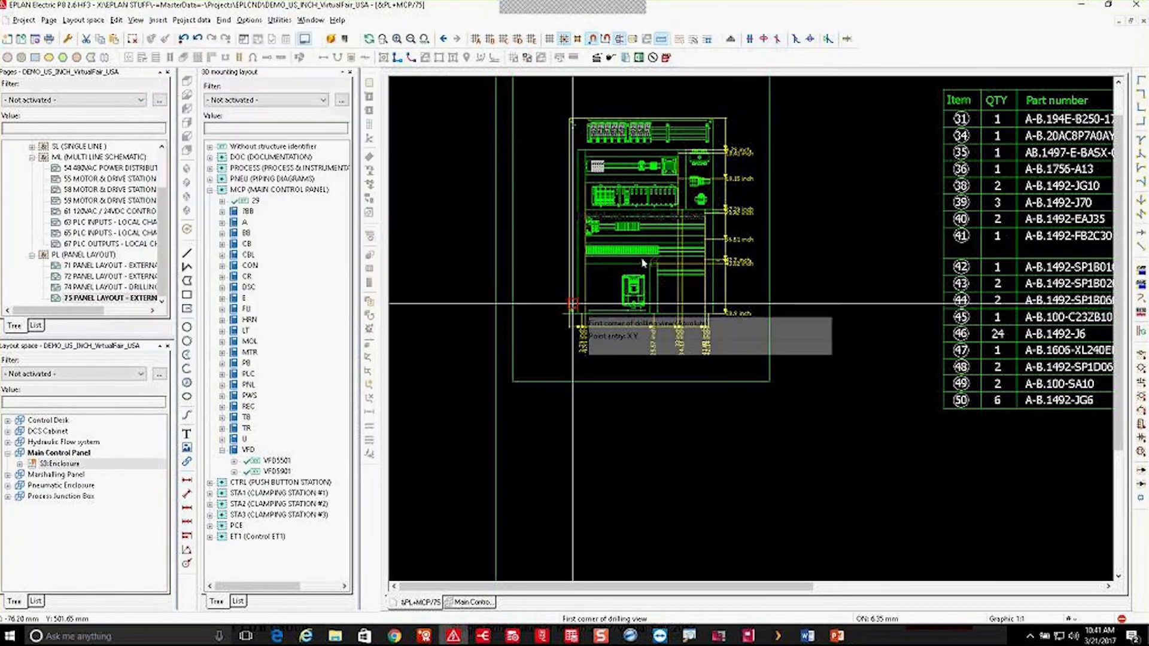
scroll(643, 263, "down", 3)
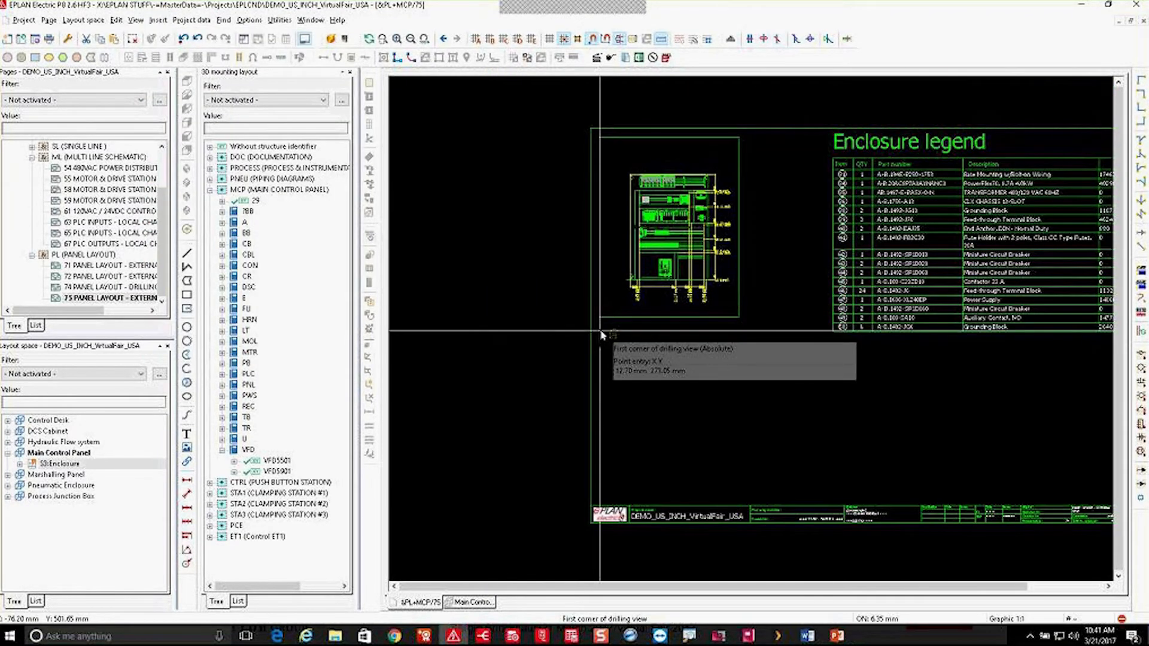
left_click(600, 327)
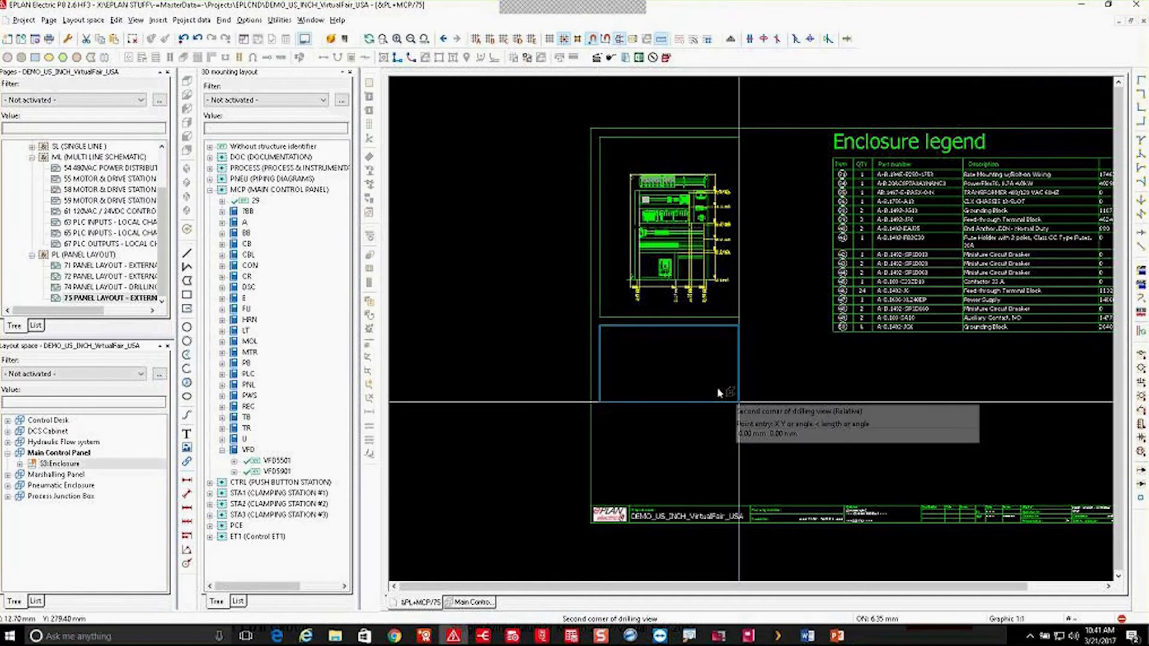
left_click(735, 487)
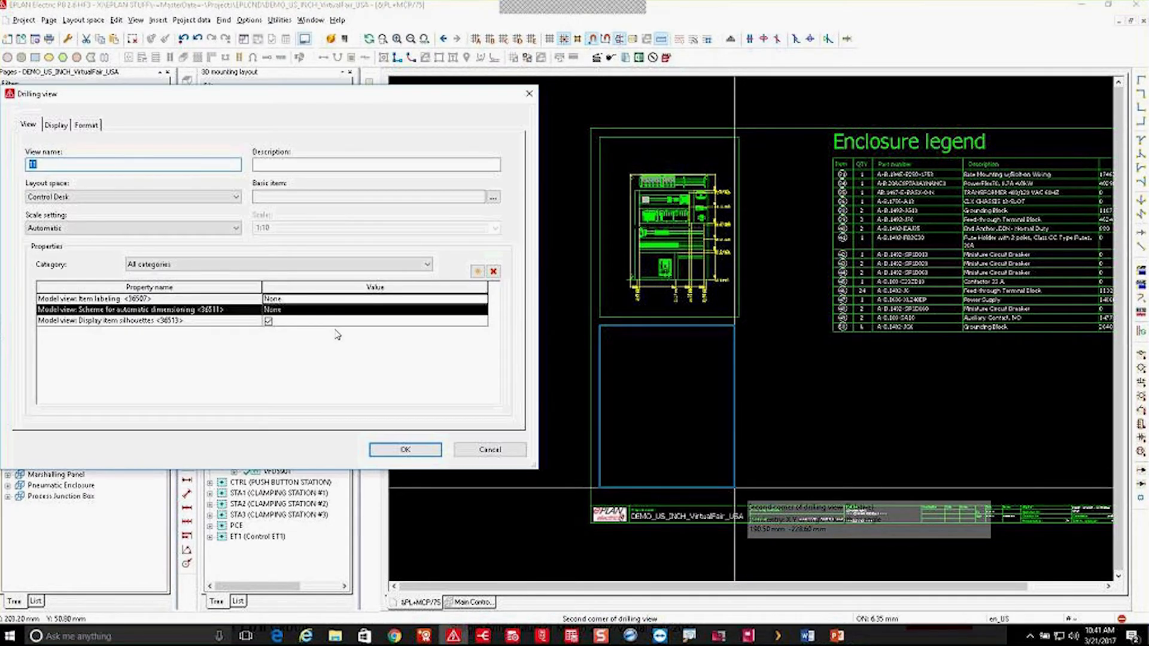
Assign the drilling view to the Main Control Panel layout space with S3:Mounting panel as its basic item
left_click(218, 197)
left_click(142, 237)
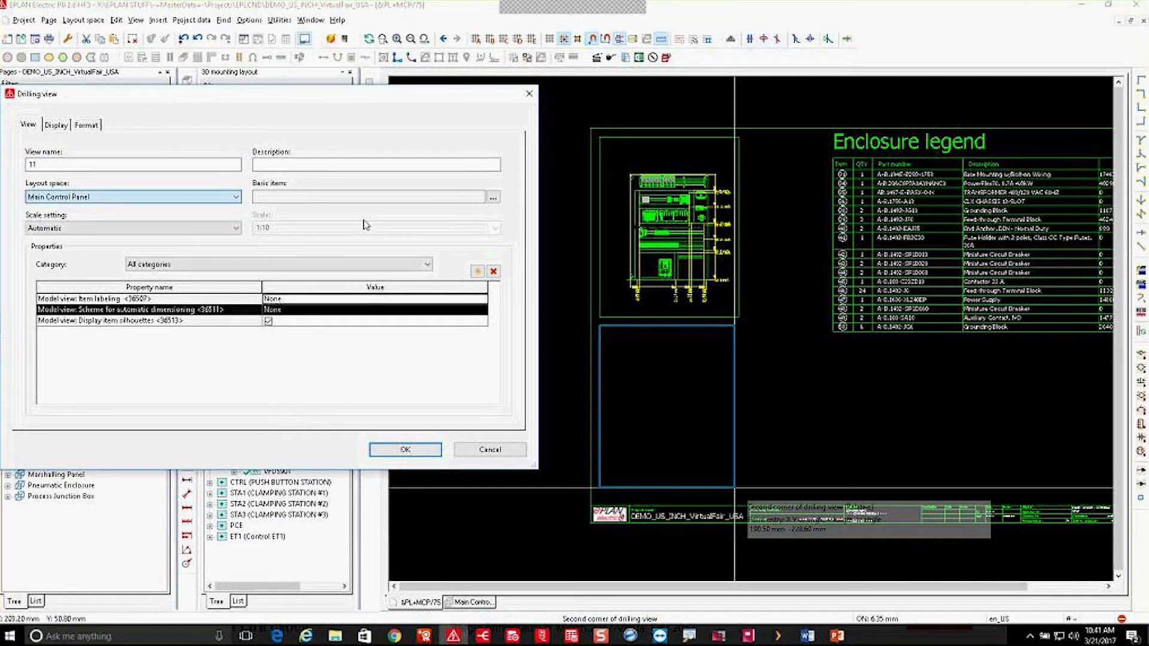
left_click(492, 198)
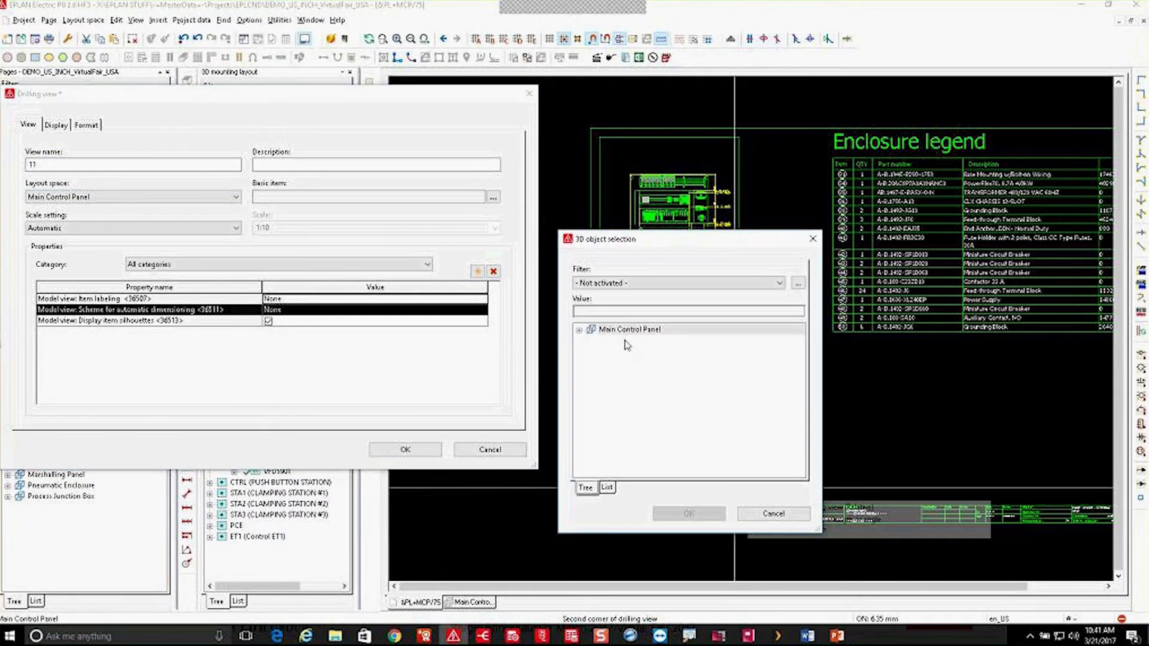
left_click(578, 330)
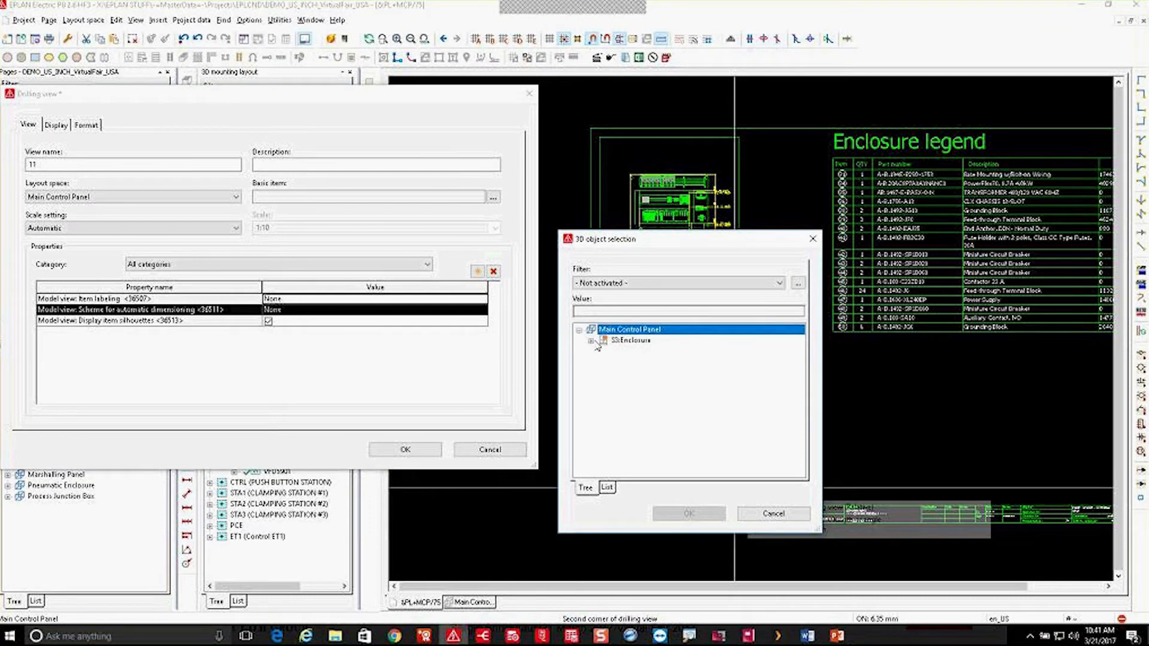
left_click(590, 341)
left_click(643, 439)
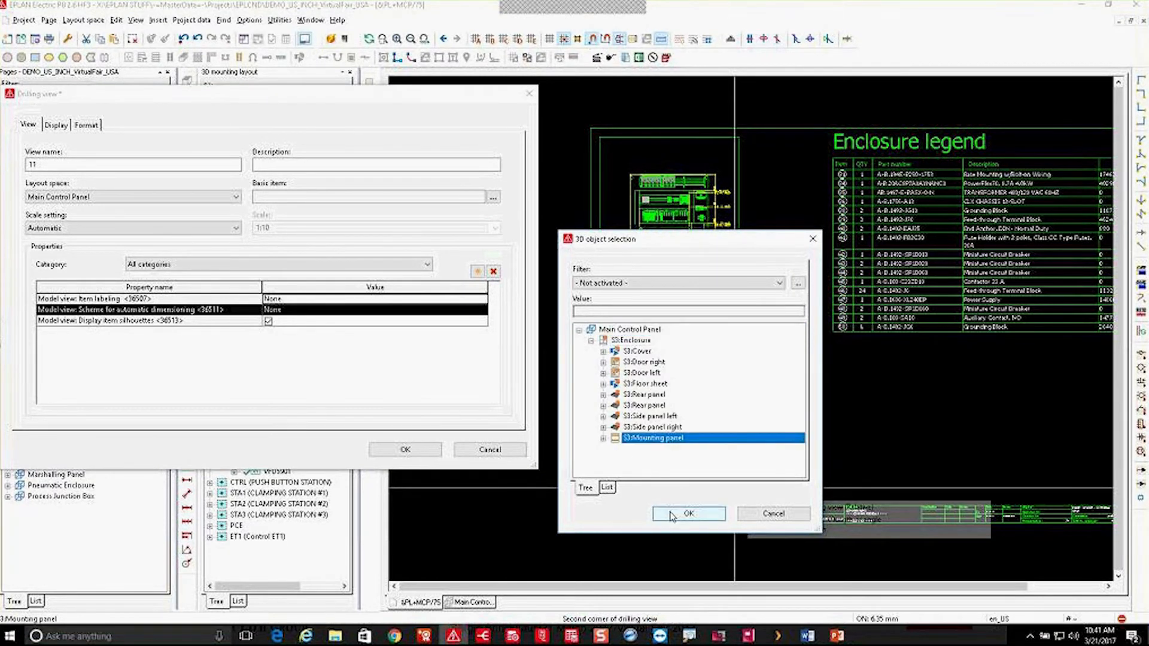
left_click(665, 514)
Apply the Panel parts automatic dimensioning scheme and place the drilling view on the page
left_click(298, 310)
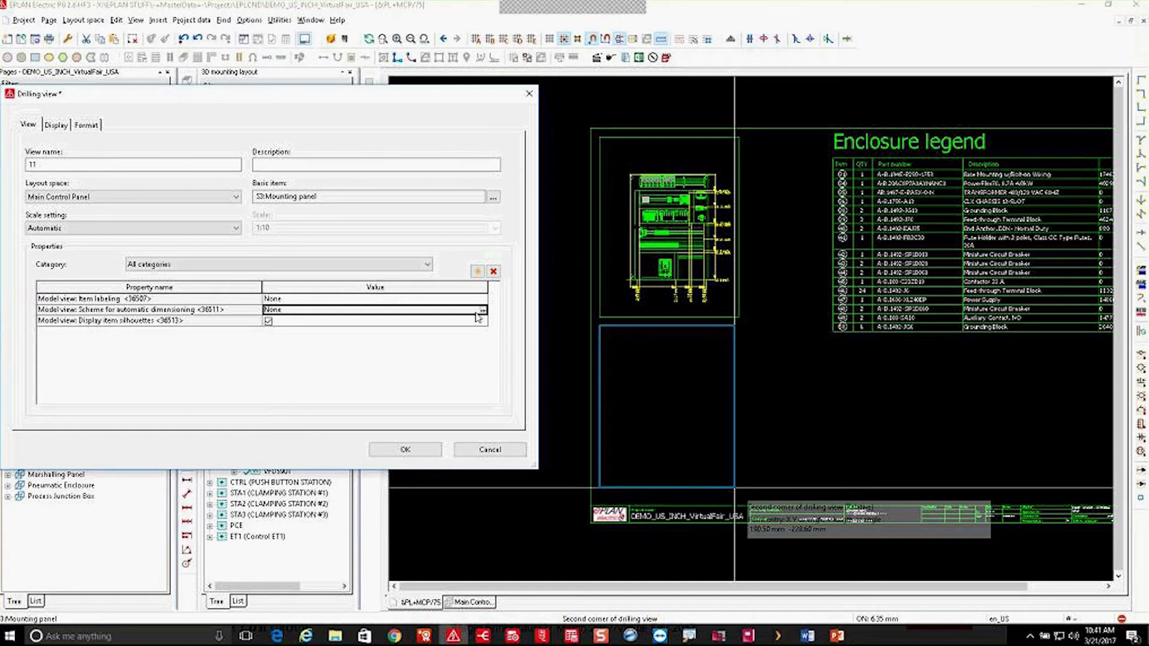
left_click(481, 312)
left_click(267, 207)
left_click(230, 245)
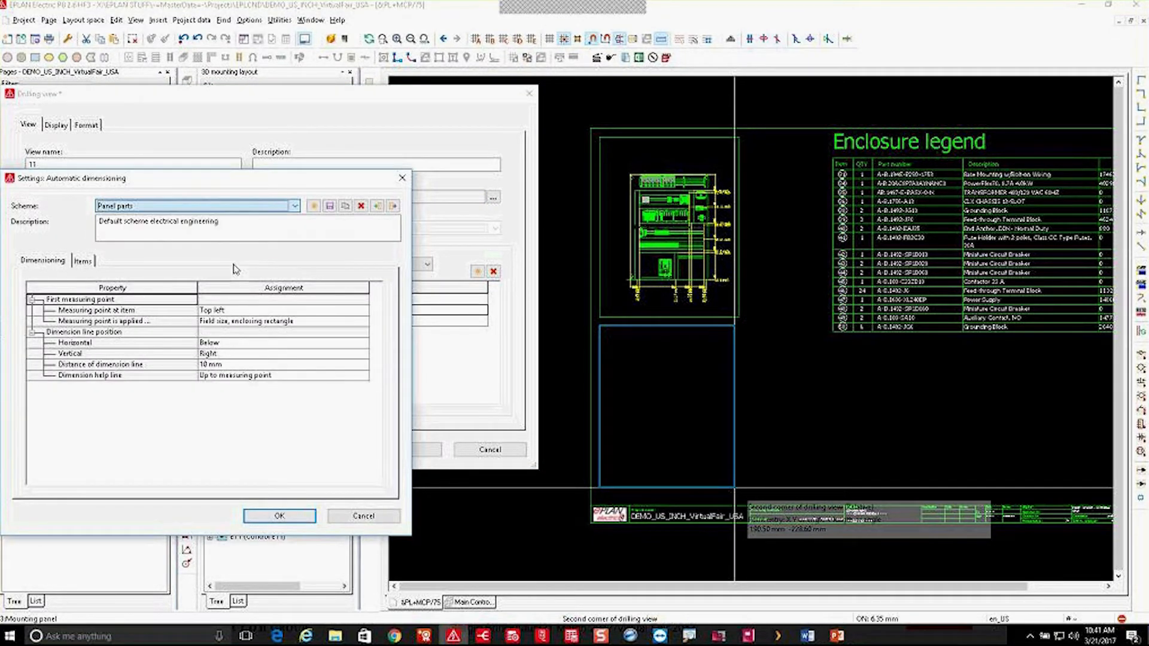
left_click(279, 516)
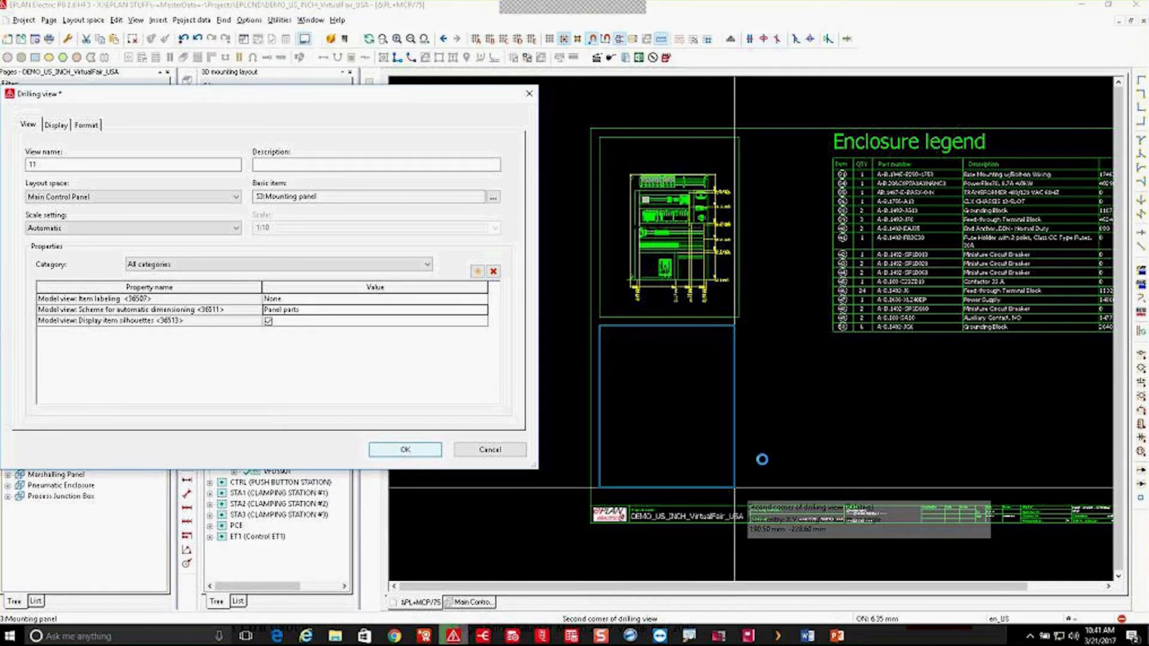
key("Return")
Examine the new drilling view, then compare the model view above it and the enclosure legend for outdated content
scroll(802, 419, "up", 4)
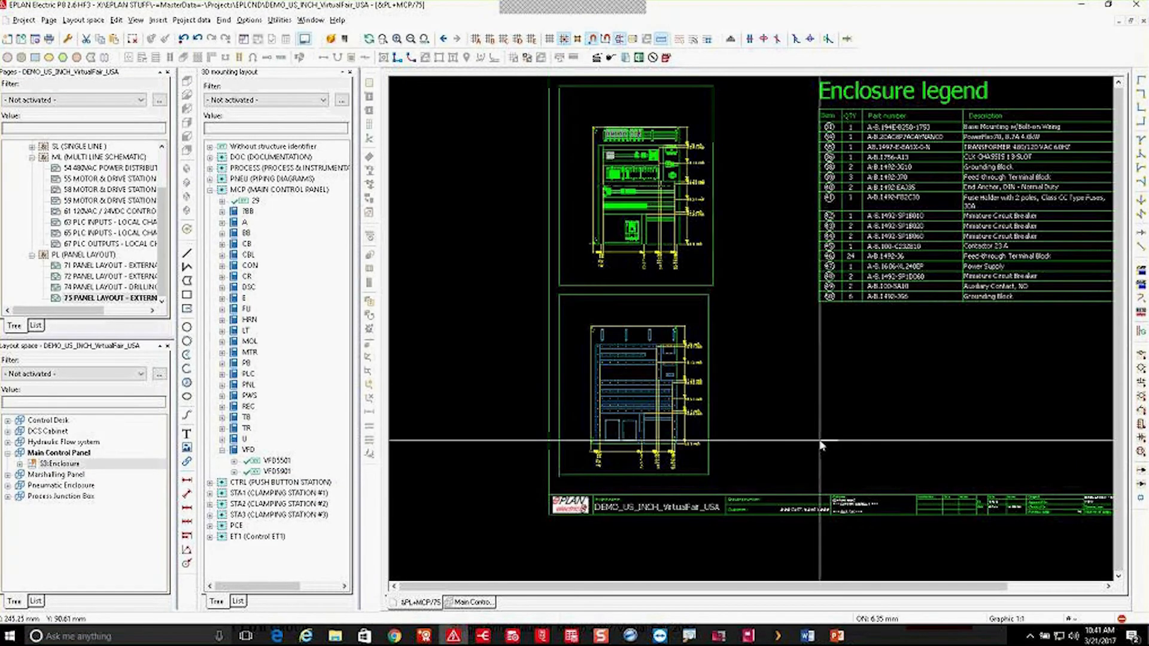
scroll(818, 442, "up", 2)
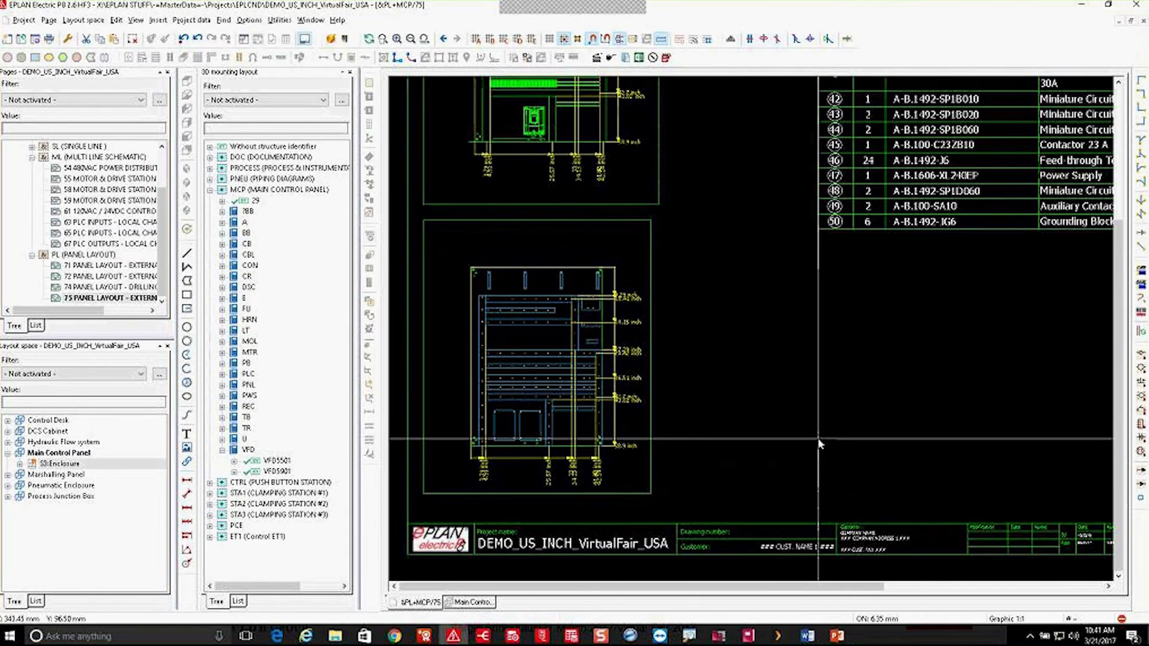
scroll(816, 441, "down", 1)
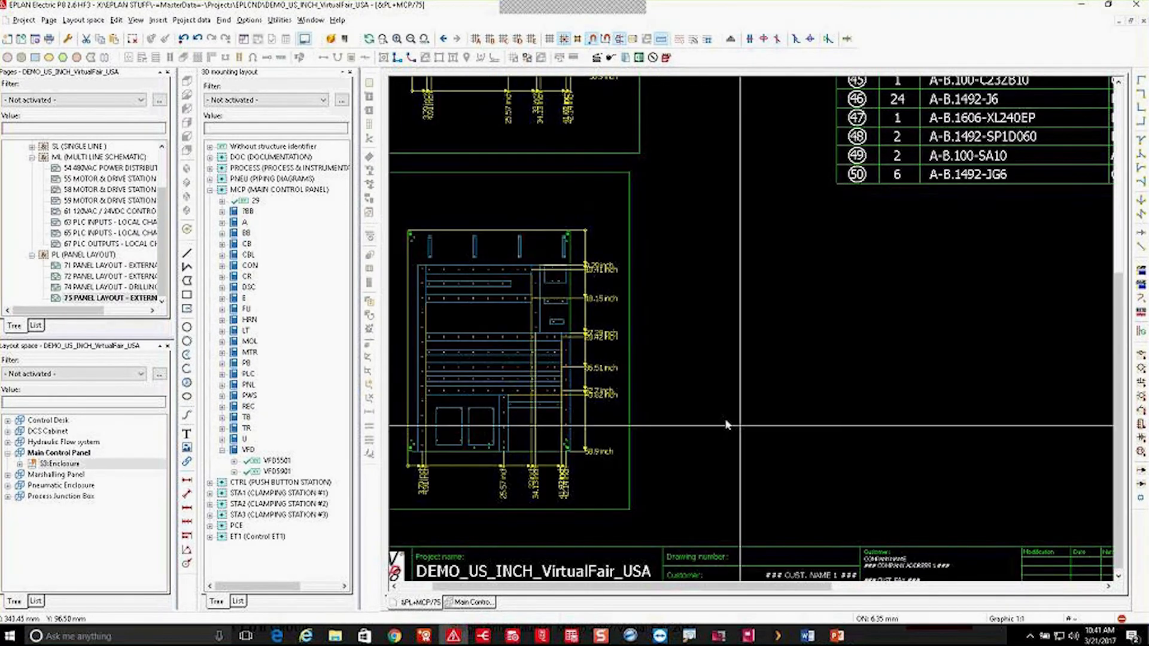
scroll(579, 190, "up", 1)
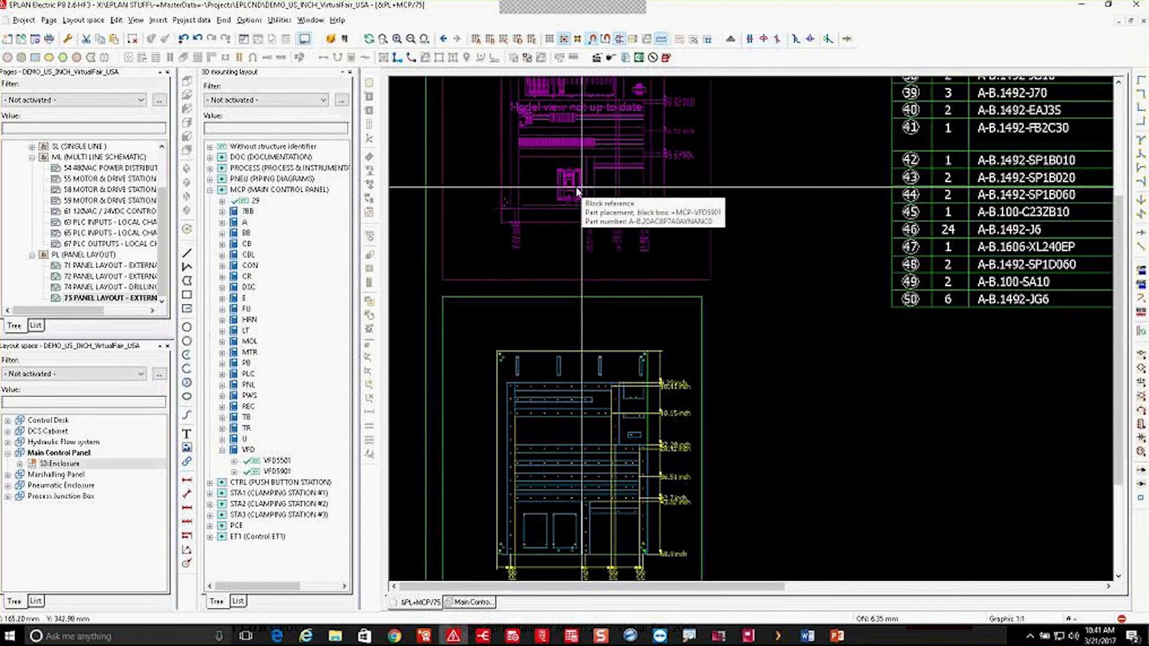
scroll(979, 262, "up", 1)
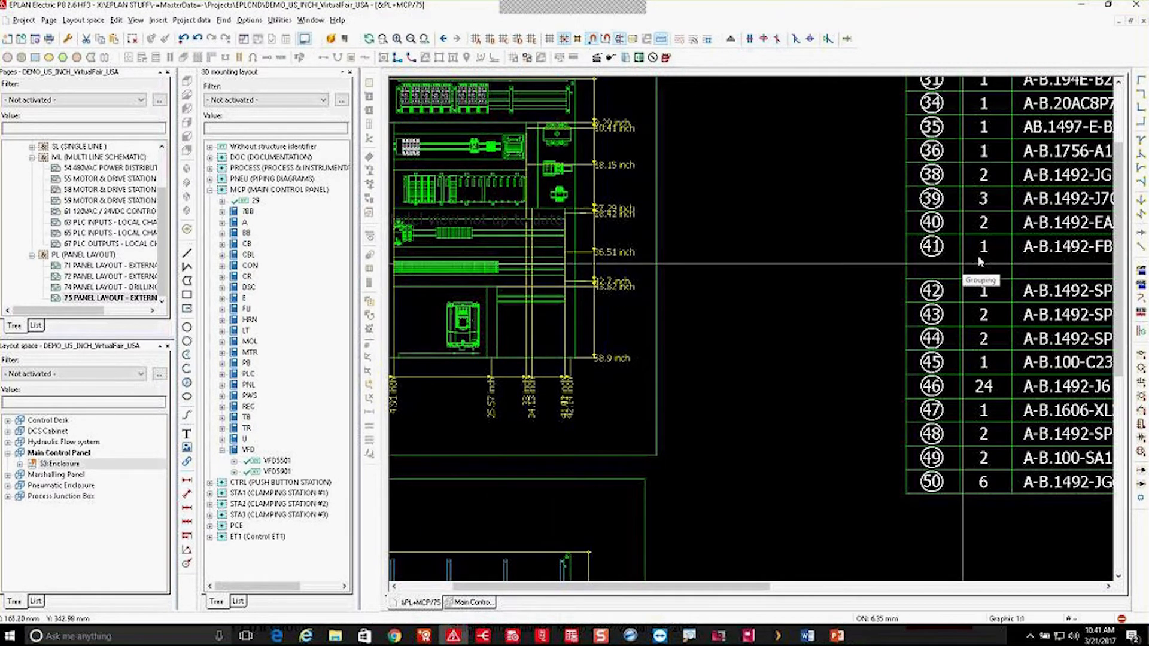
scroll(896, 289, "down", 1)
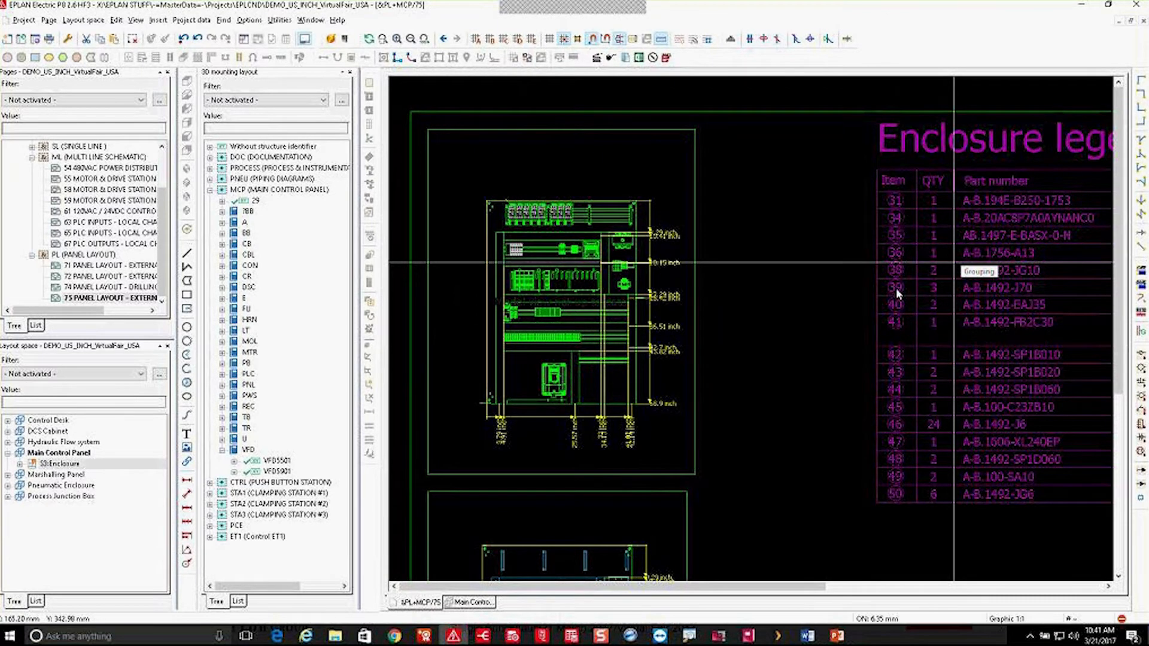
Update the reports on page 75, then check the drives in the model view and the enclosure legend
left_click(280, 20)
mouse_move(292, 35)
left_click(441, 48)
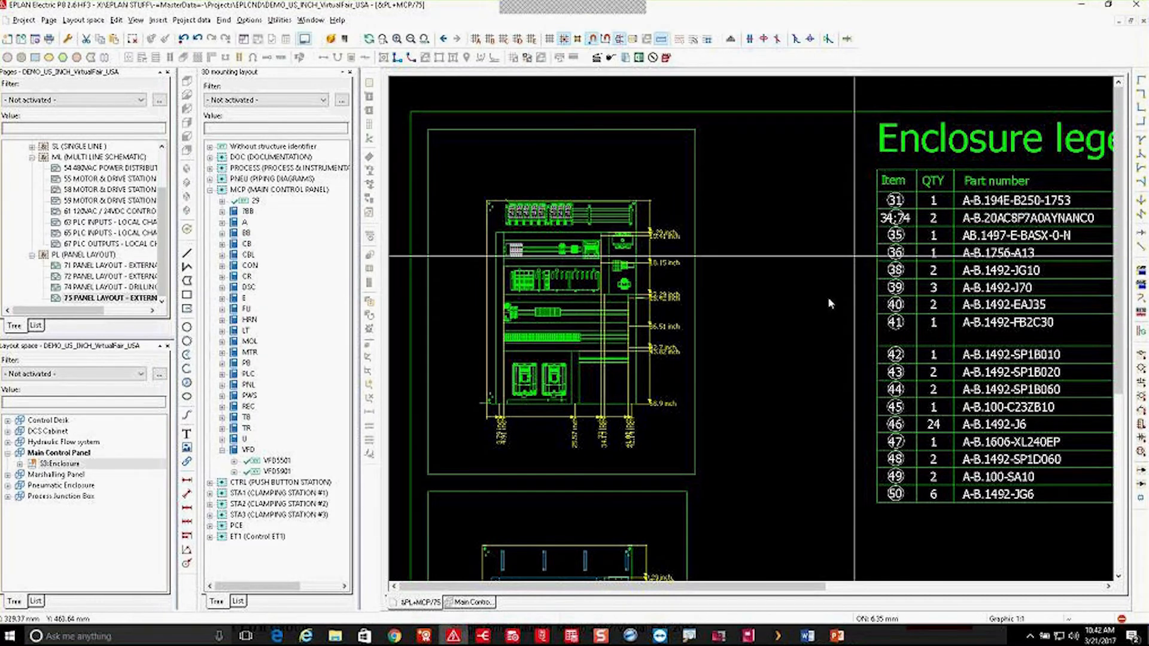
middle_click_drag(828, 298, 845, 267)
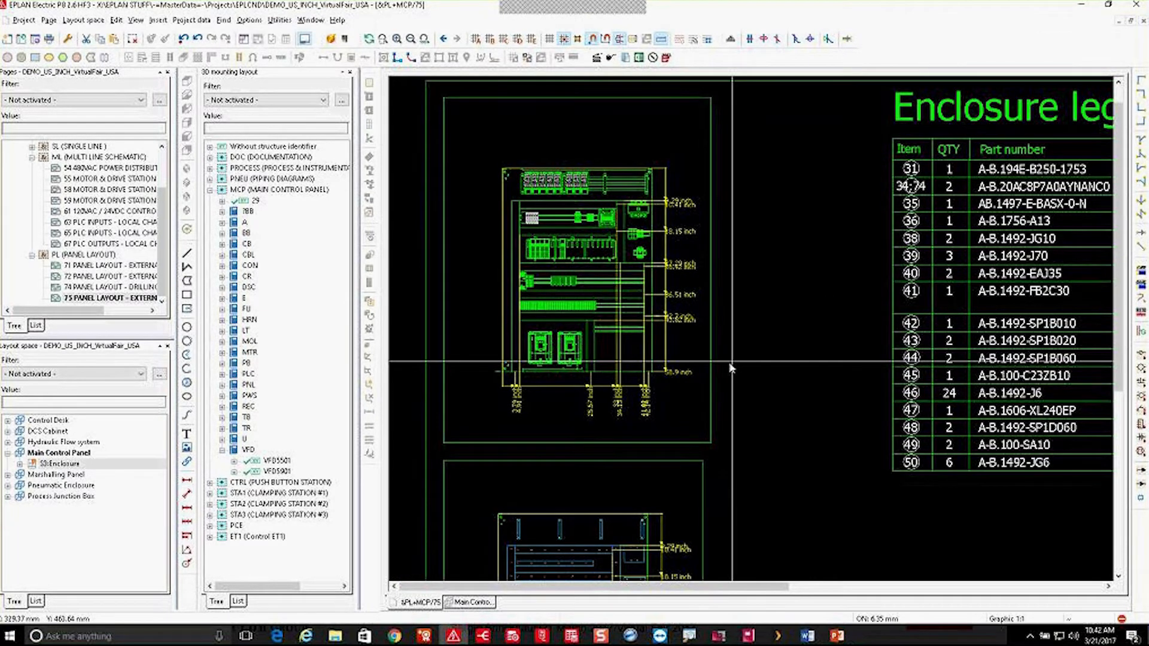
scroll(731, 367, "up", 1)
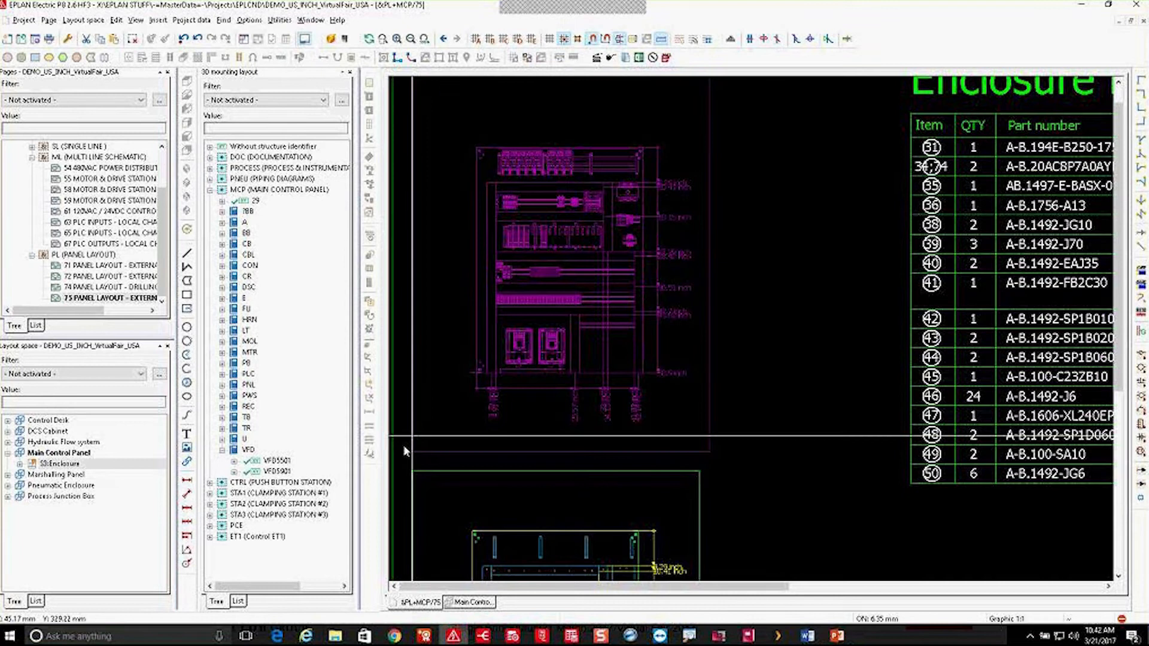
scroll(692, 306, "down", 5)
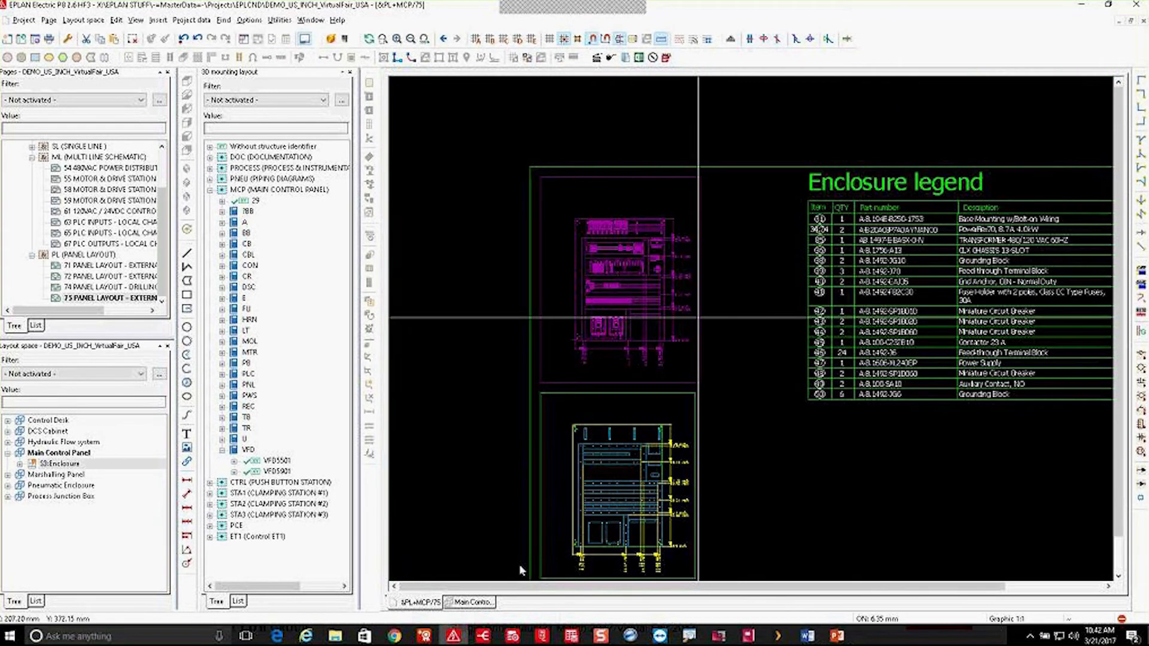
Return to the Main Control Panel 3D layout, face the devices, and review the machining output options in the manufacturing data
left_click(474, 603)
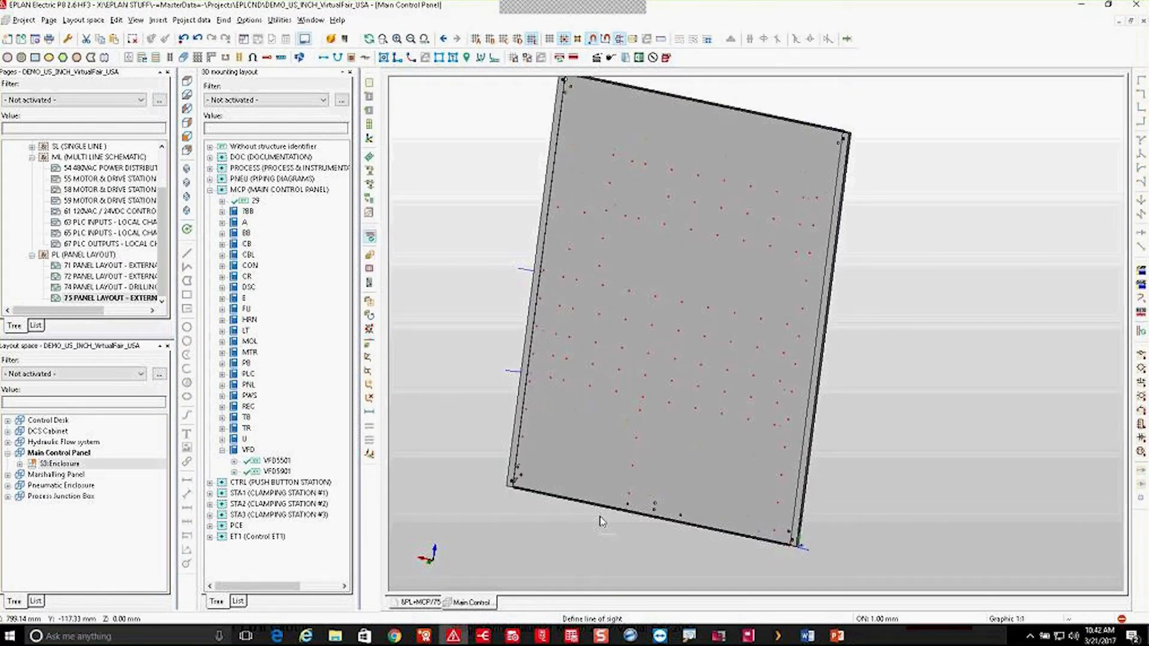
right_click_drag(906, 302, 758, 263, "ctrl")
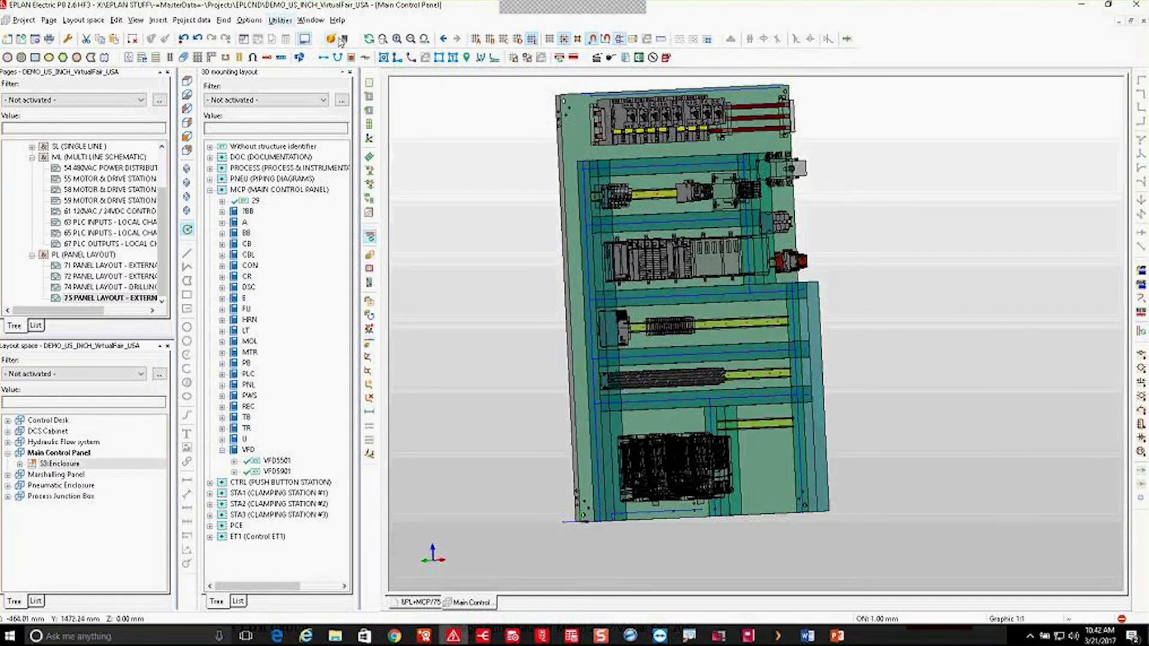
left_click(279, 20)
mouse_move(302, 48)
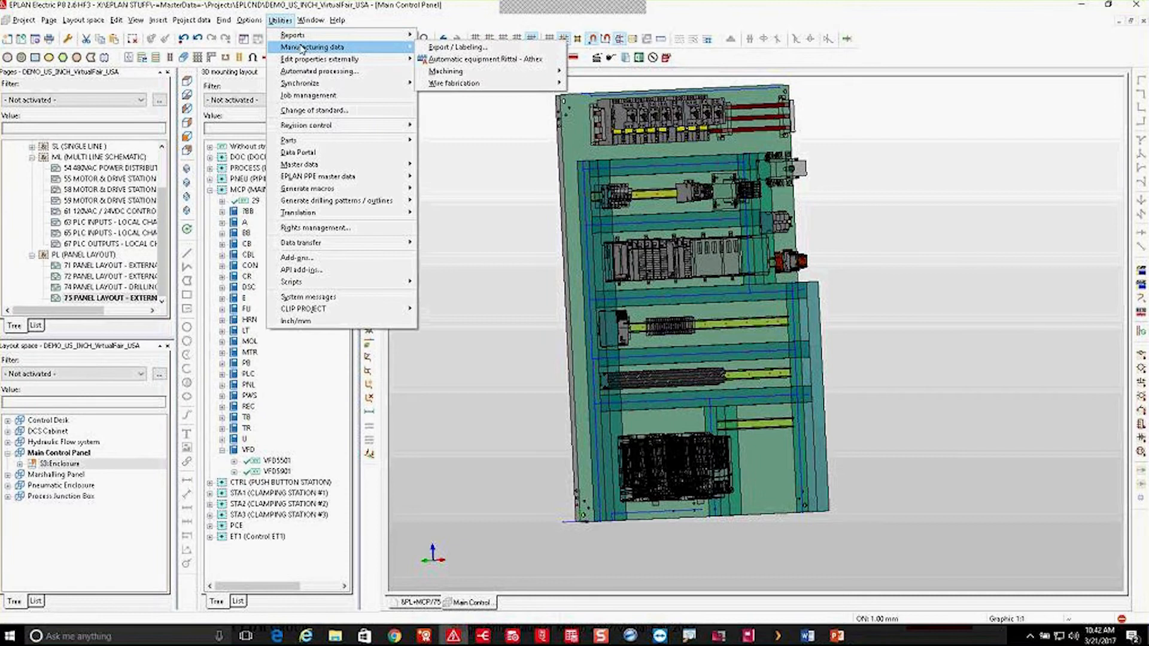
mouse_move(475, 72)
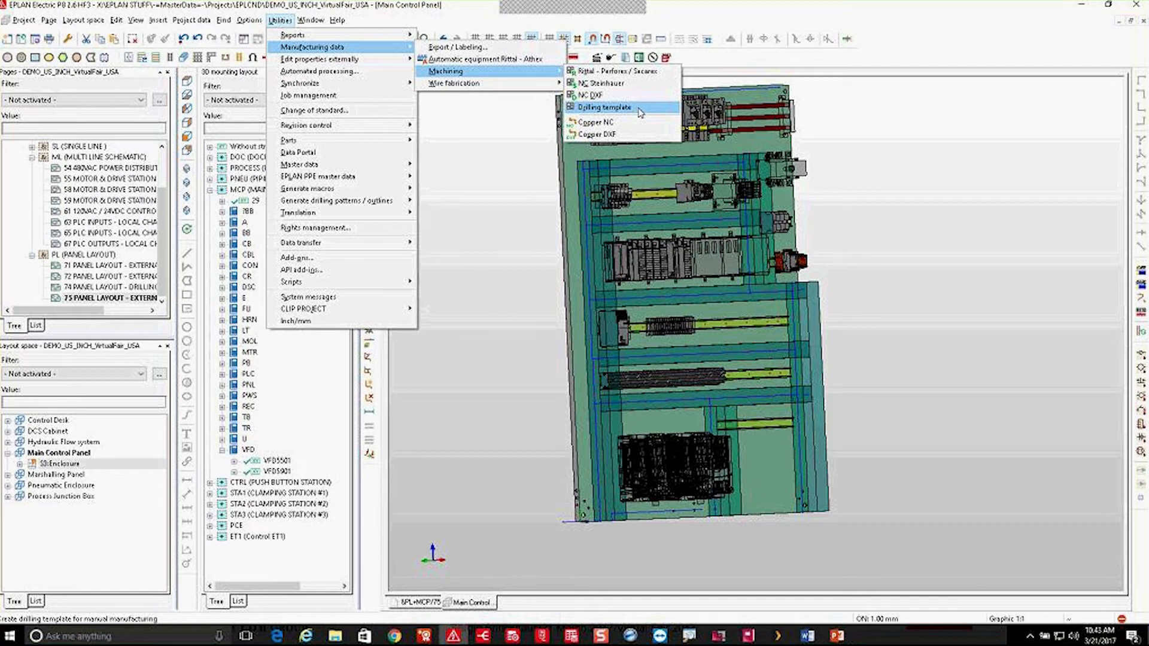
left_click(515, 250)
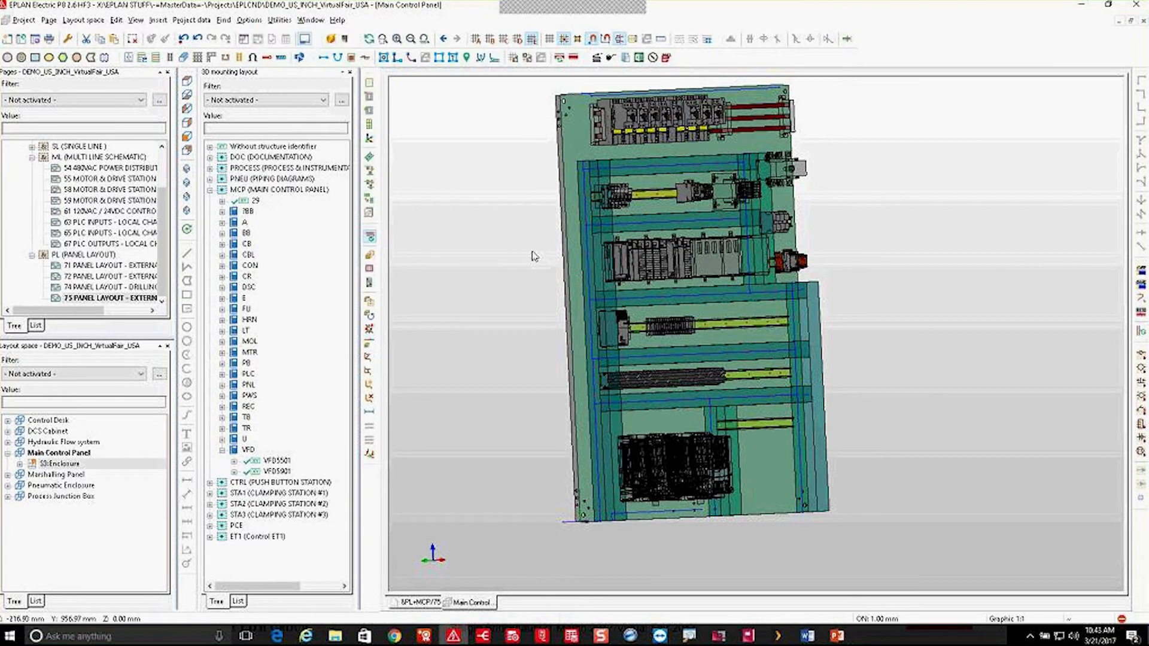
Switch the 3D layout to the shaded device display and select drive VFD5501
left_click(135, 20)
left_click(174, 192)
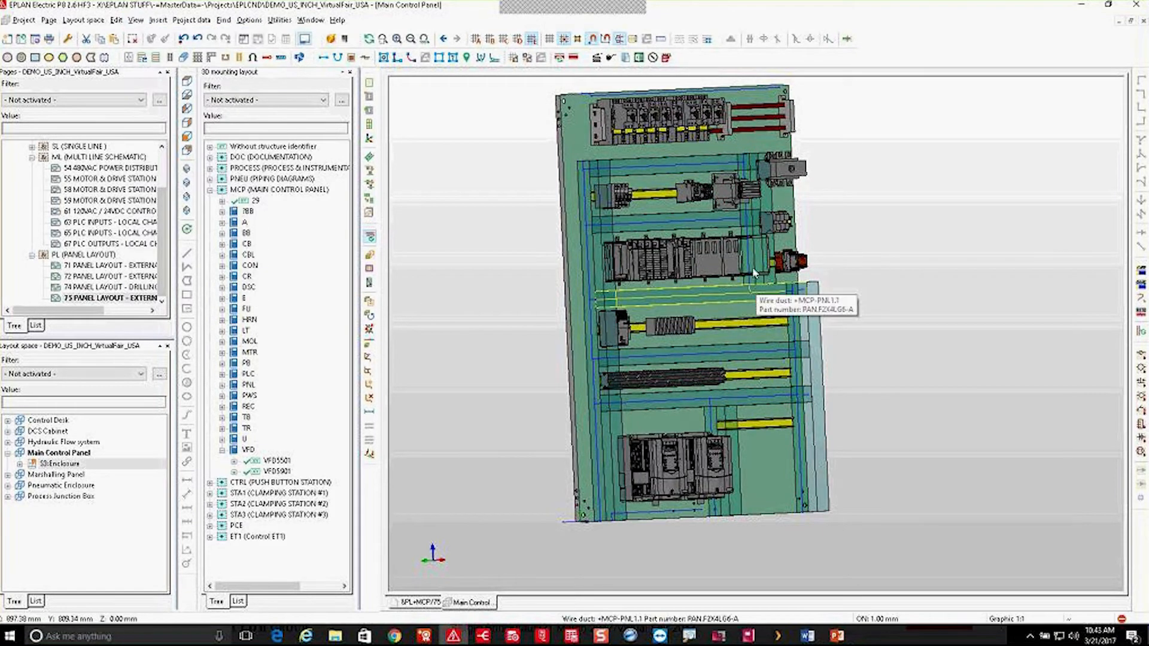
left_click(669, 479)
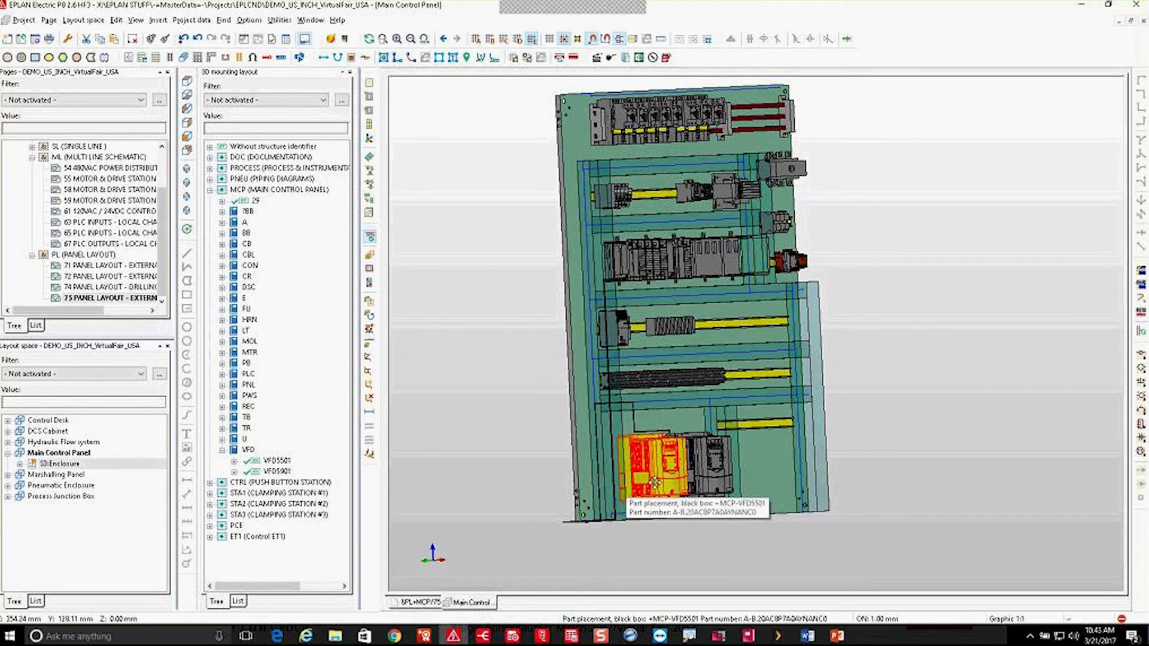
Select the routed wire ending at VFD5501 and examine the length in its connection properties
scroll(649, 479, "up", 5)
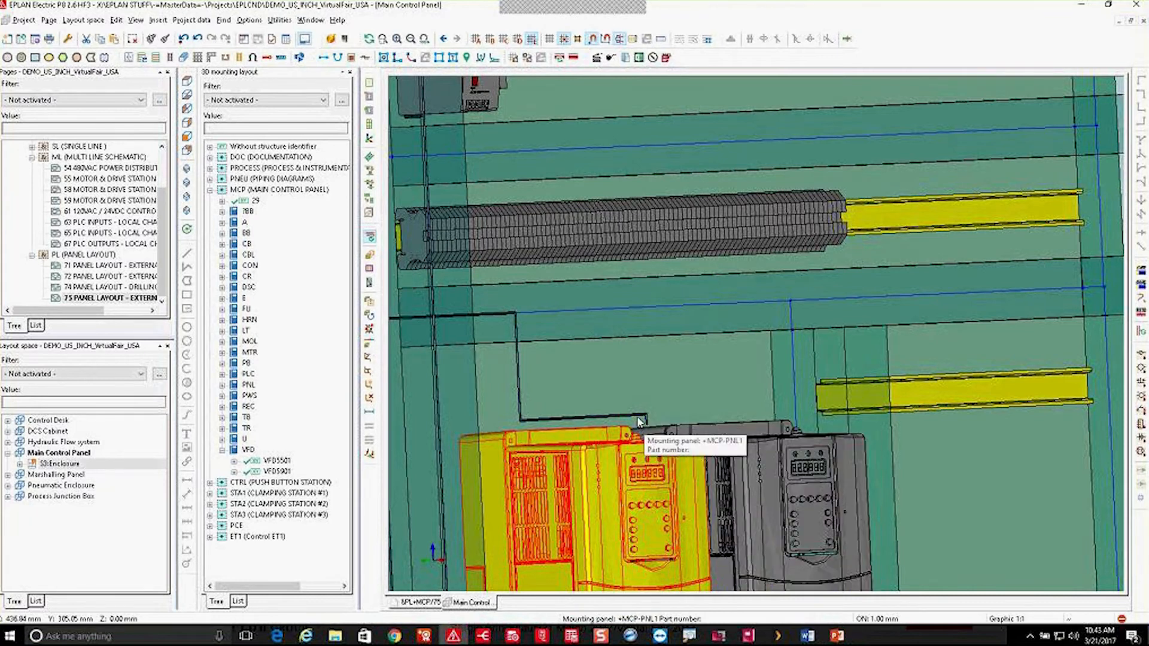
scroll(620, 427, "up", 2)
scroll(642, 425, "down", 2)
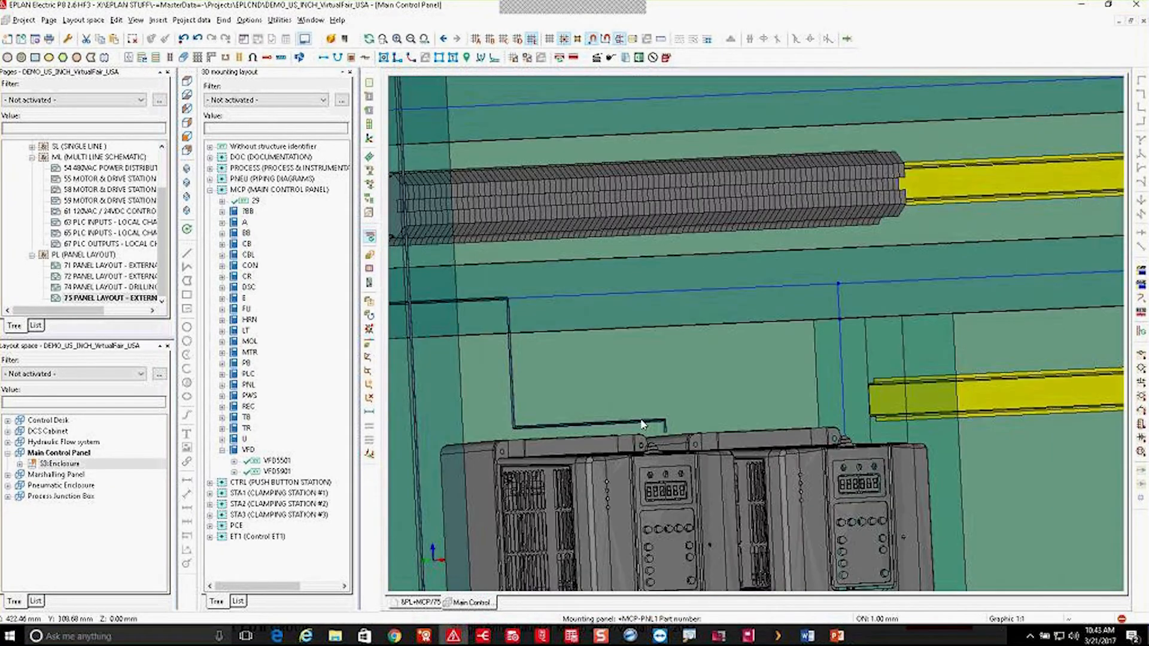
left_click(642, 422)
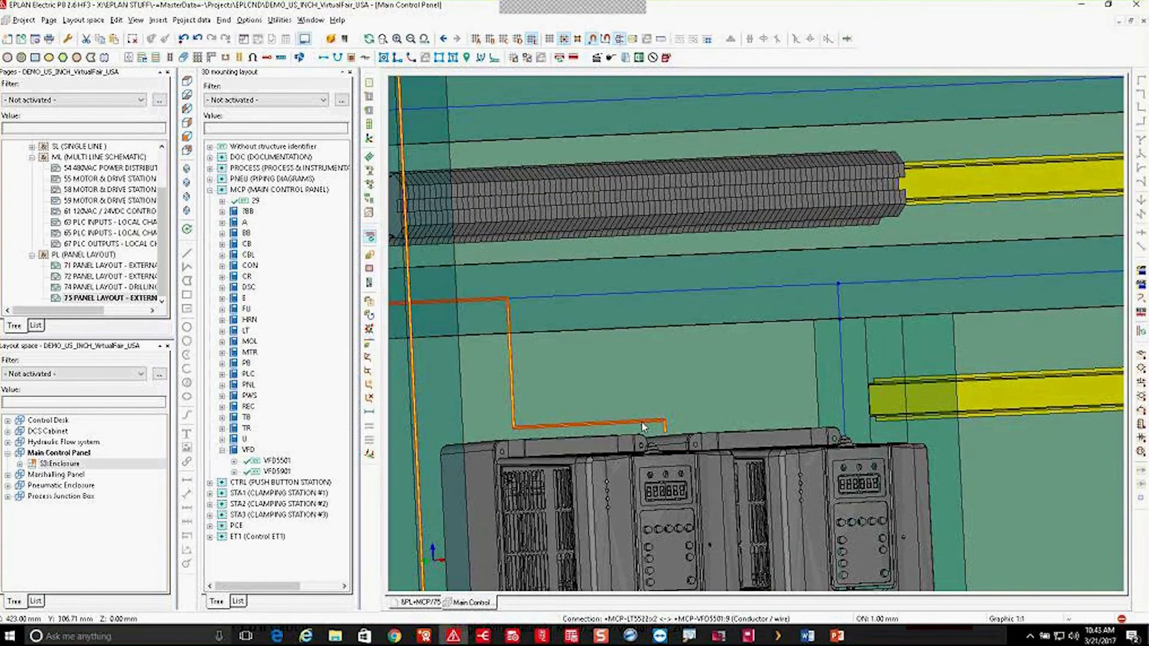
right_click(644, 426)
left_click(671, 527)
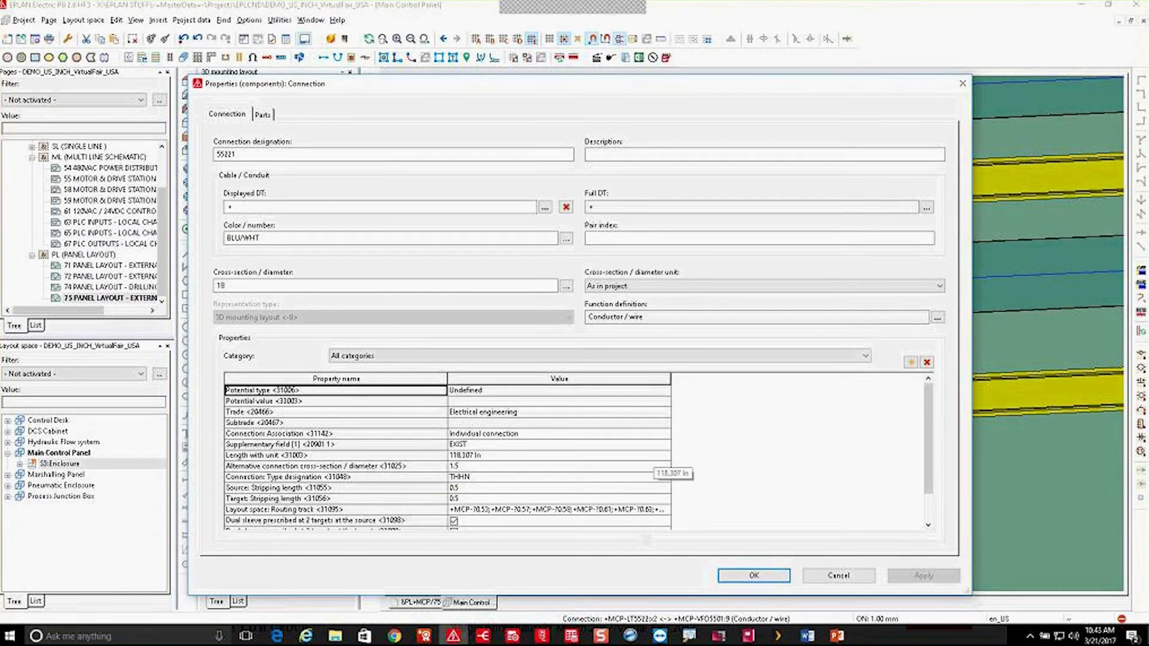
left_click(516, 457)
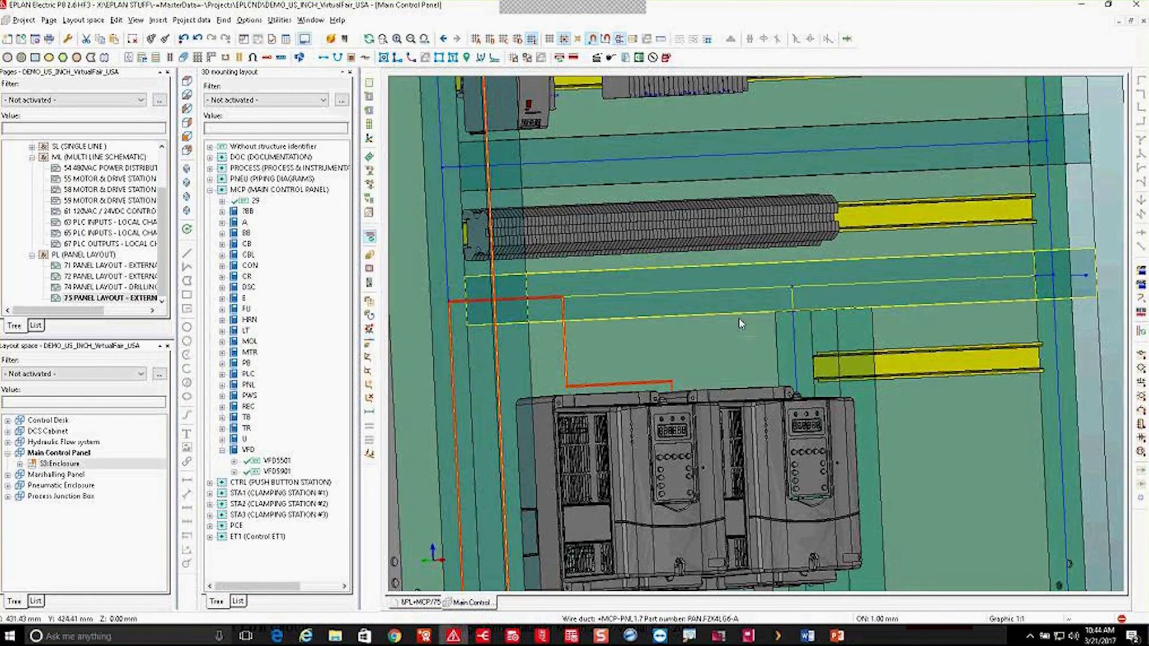
Show the whole mounting panel from the front, select everything on it, and review the wire fabrication output options
scroll(741, 323, "down", 5)
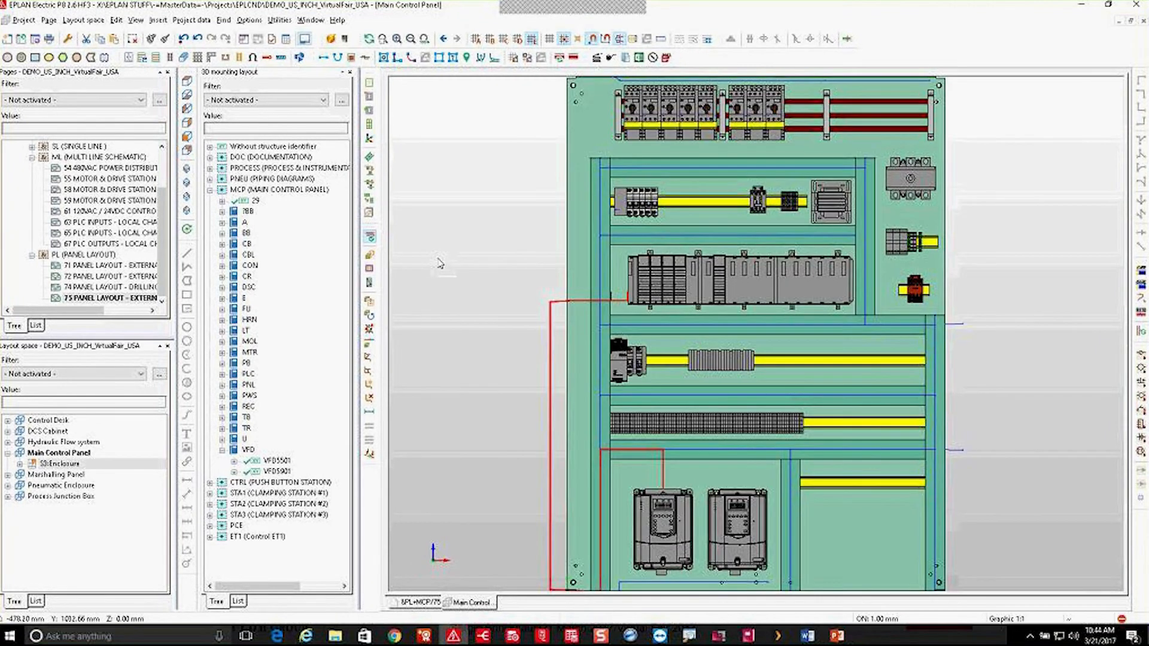
left_click(492, 295)
key("ctrl+a")
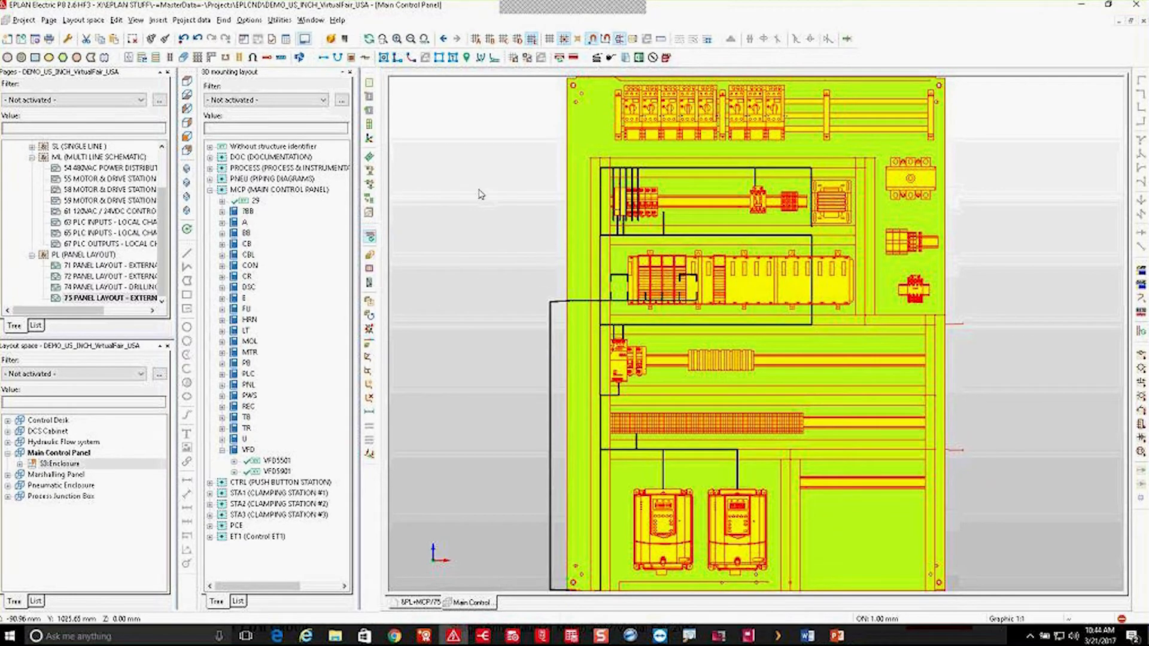
left_click(282, 21)
mouse_move(323, 46)
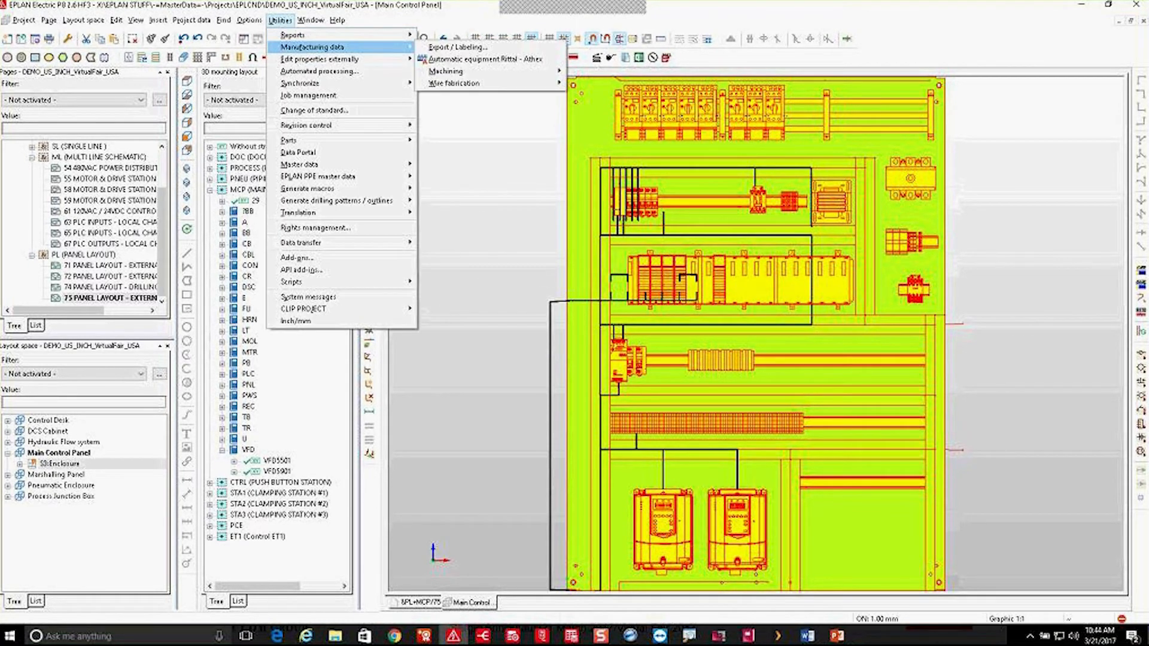
mouse_move(479, 84)
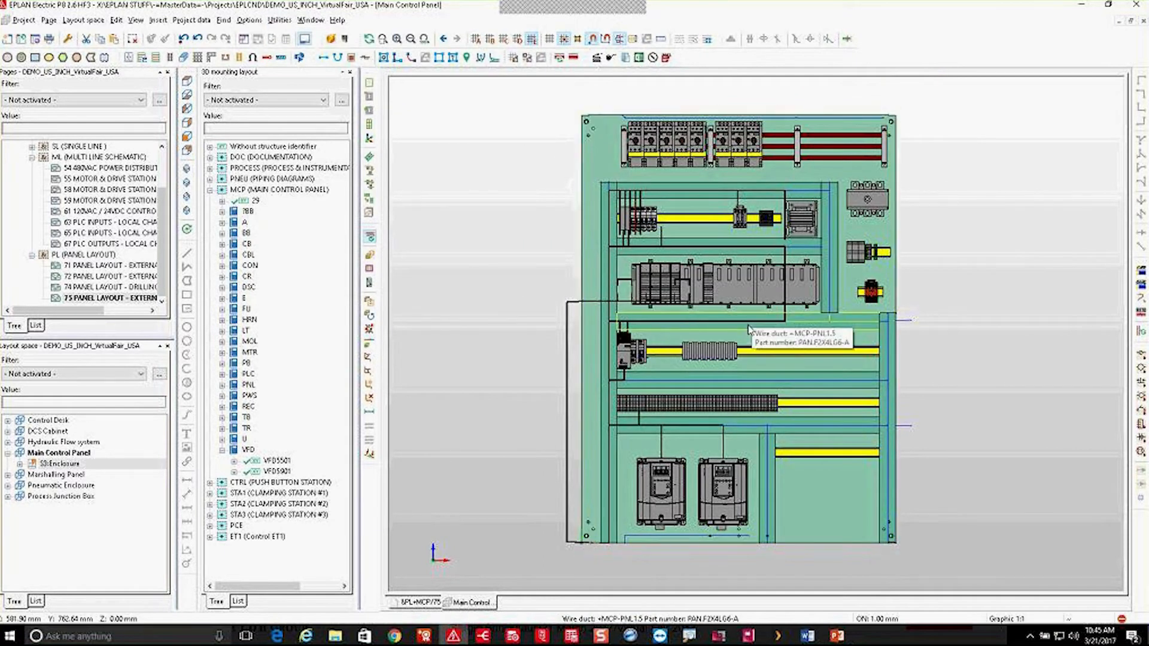
left_click(24, 20)
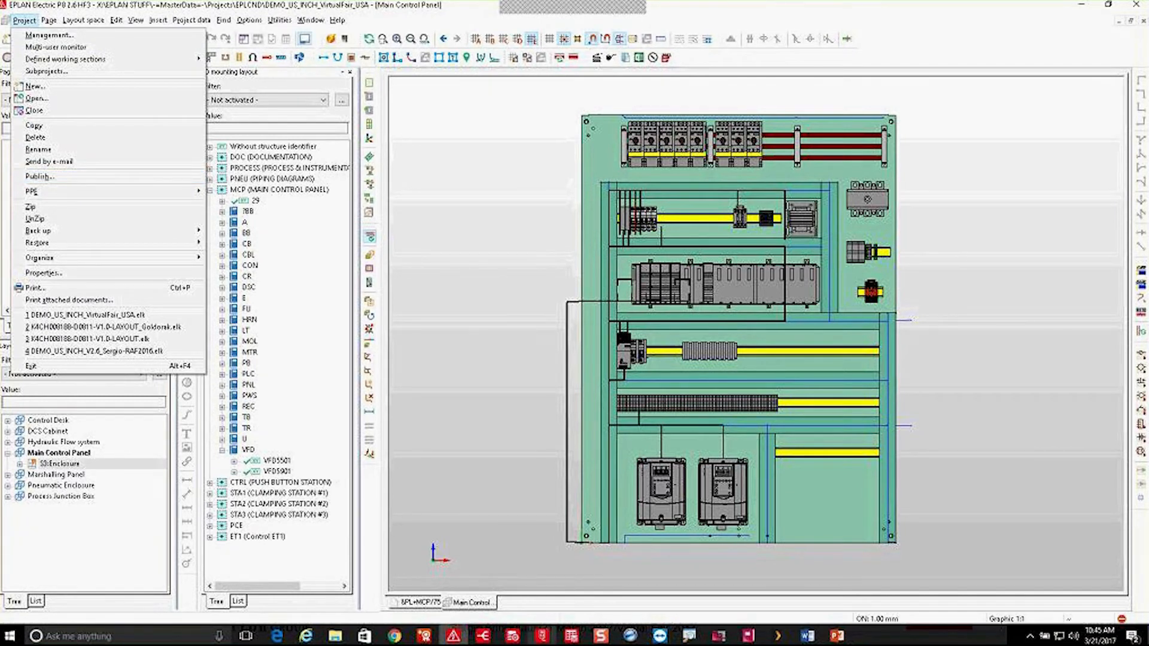
key("Escape")
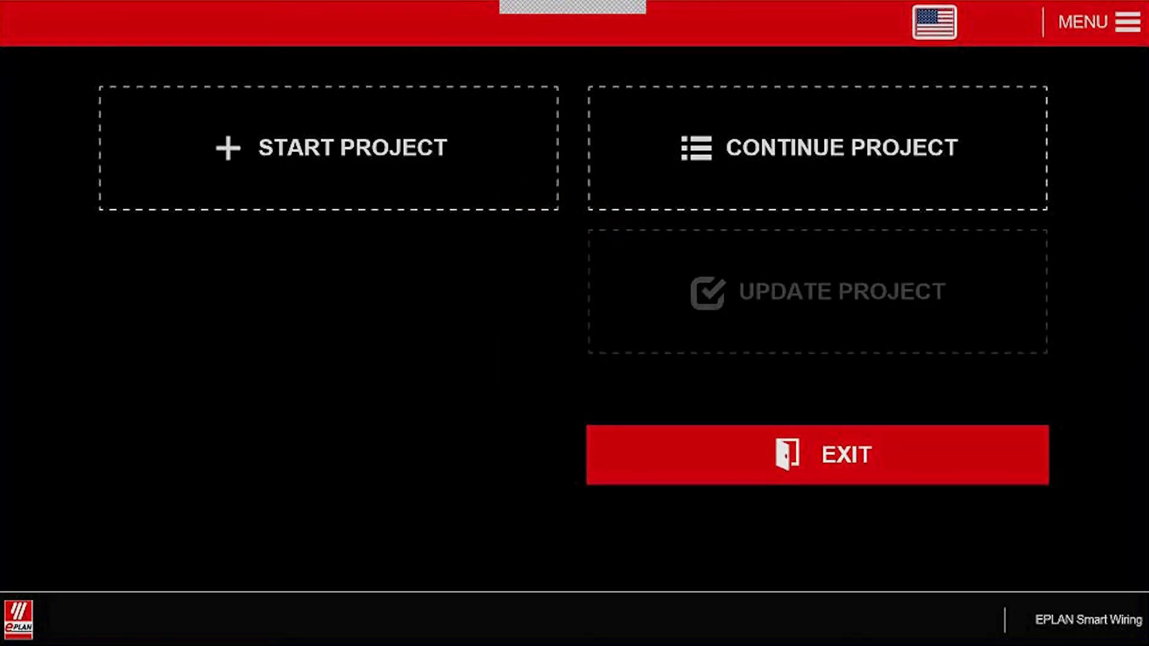
Start a wiring project from the file DEMO_US_INCH_VirtualFair_USA.epdz
left_click(357, 153)
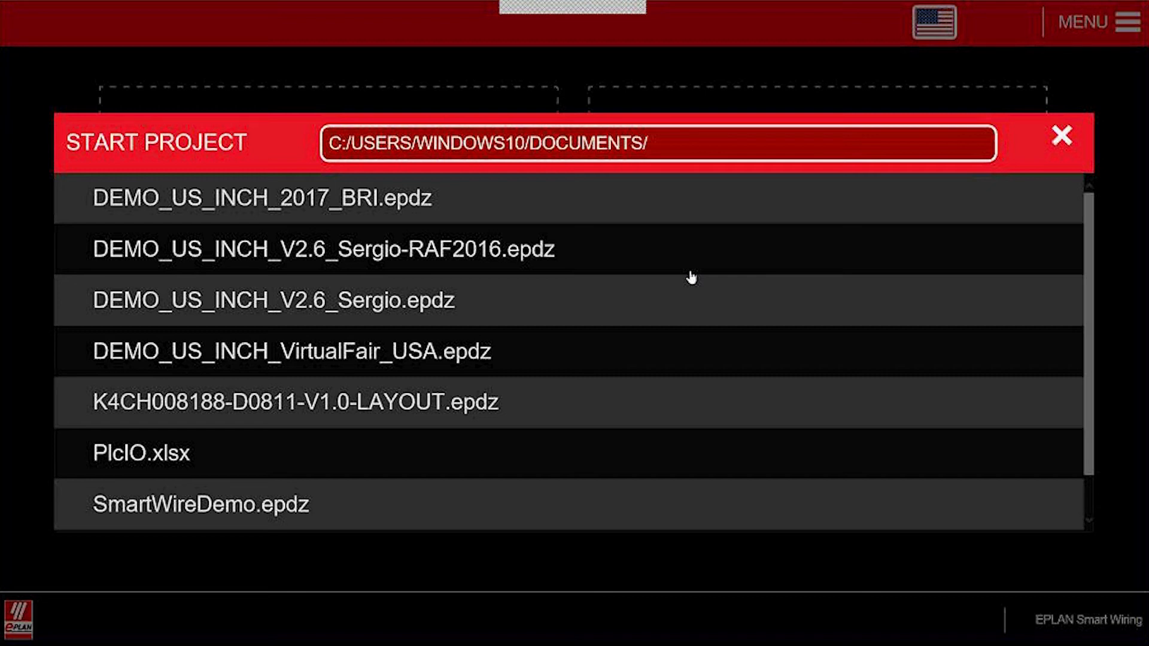
left_click(534, 356)
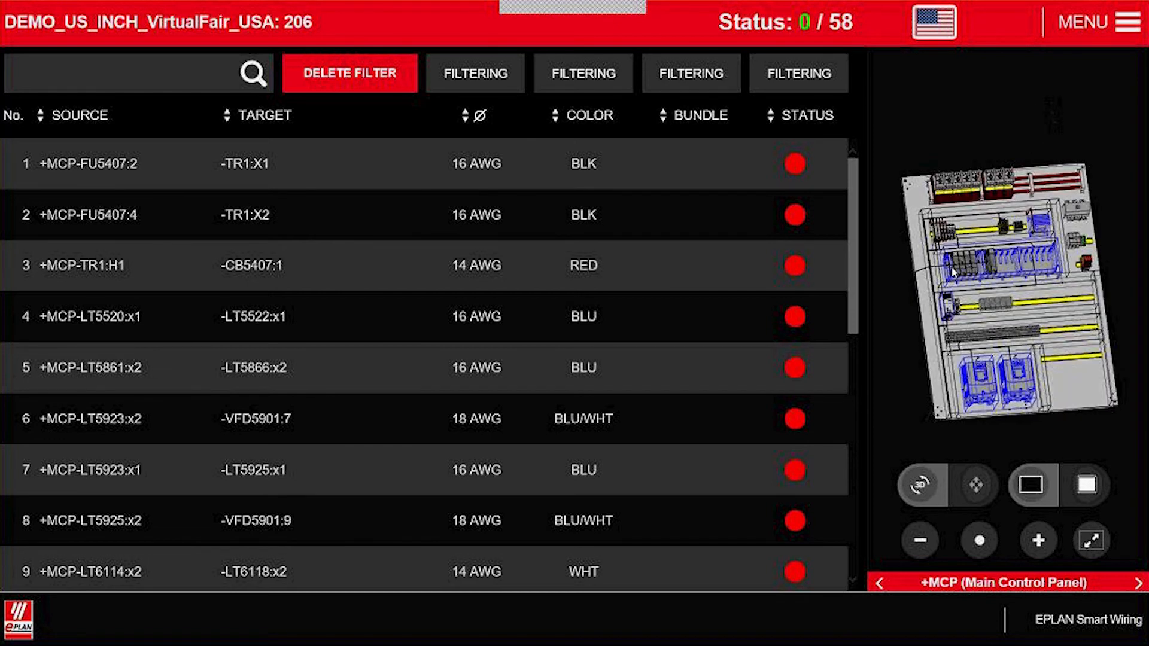
Inspect the Main Control Panel 3D model and review the wire gauge and color filter options of the connection list
scroll(1068, 248, "up", 3)
scroll(1040, 242, "up", 1)
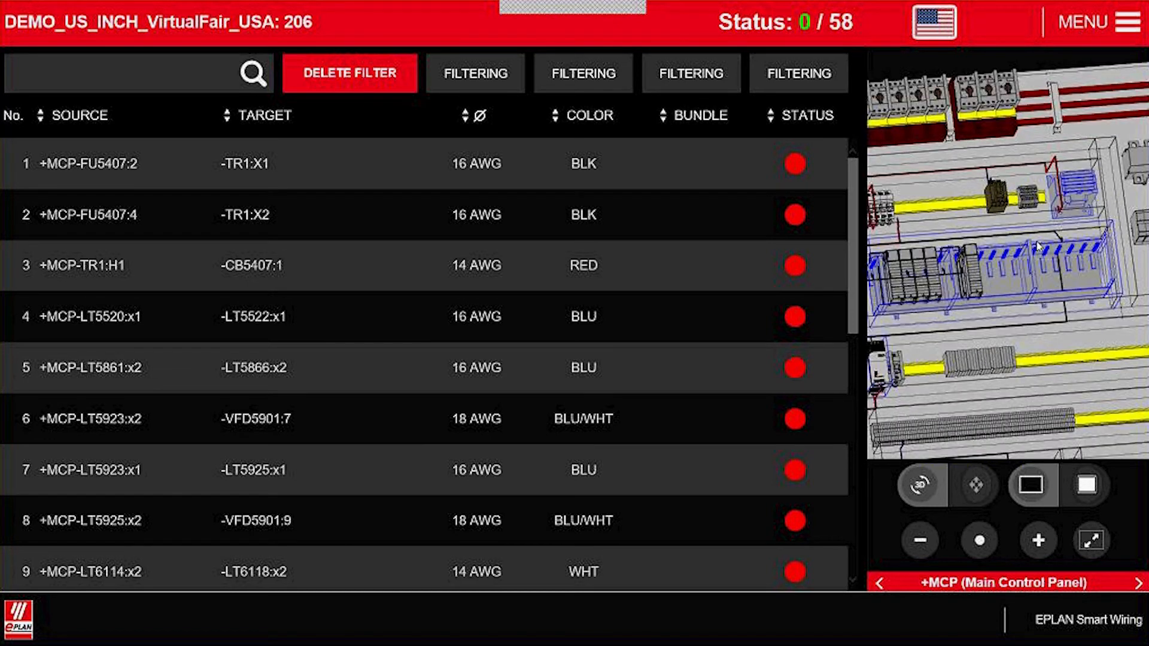
scroll(1040, 246, "down", 2)
scroll(1039, 244, "down", 1)
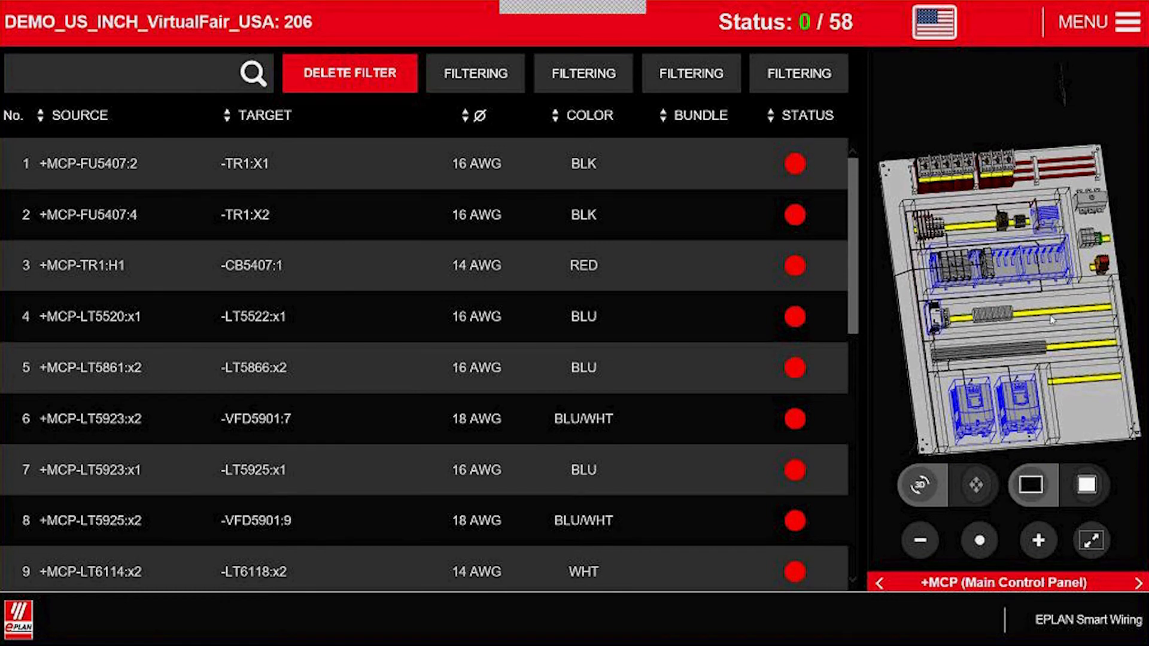
scroll(1039, 331, "down", 1)
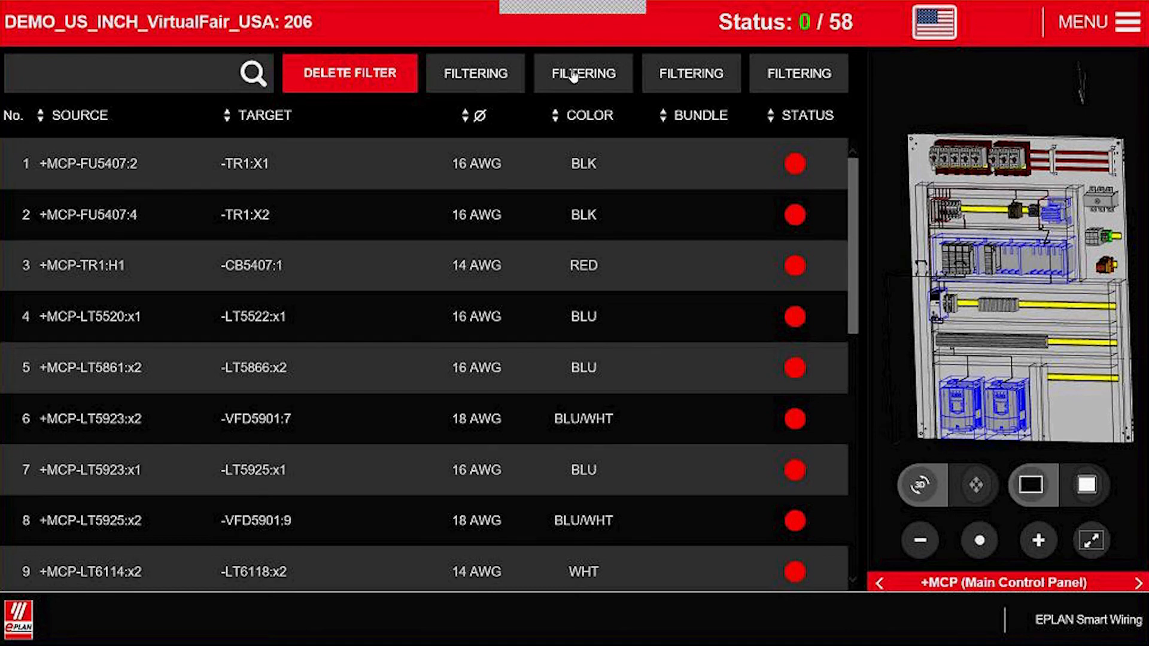
left_click(505, 76)
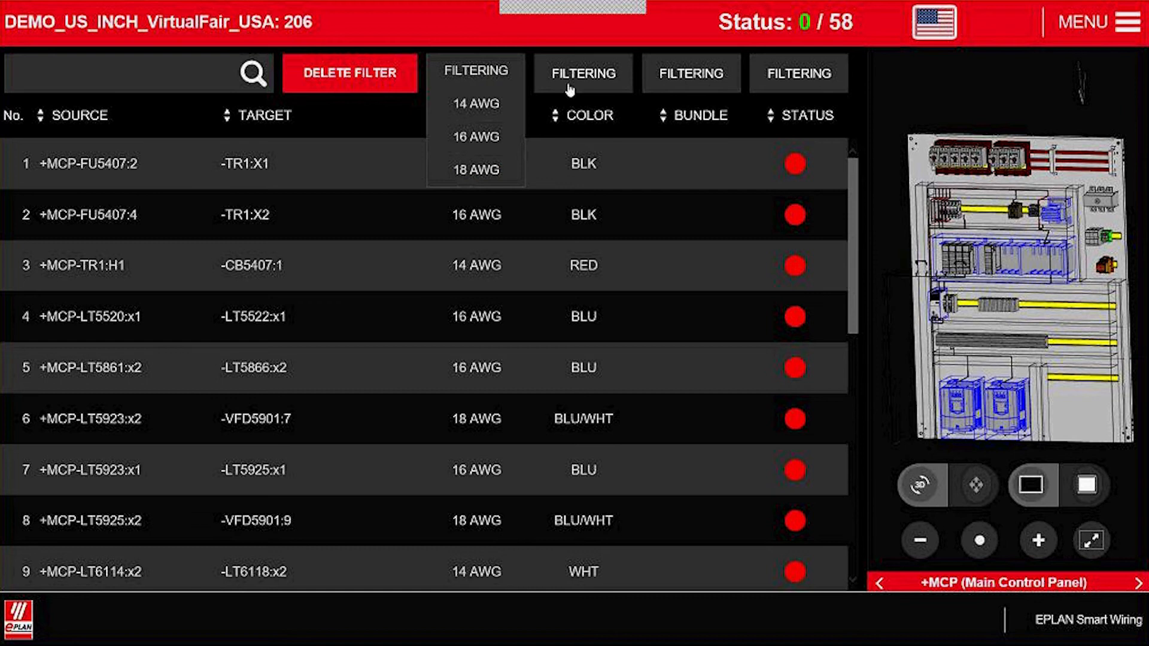
left_click(588, 82)
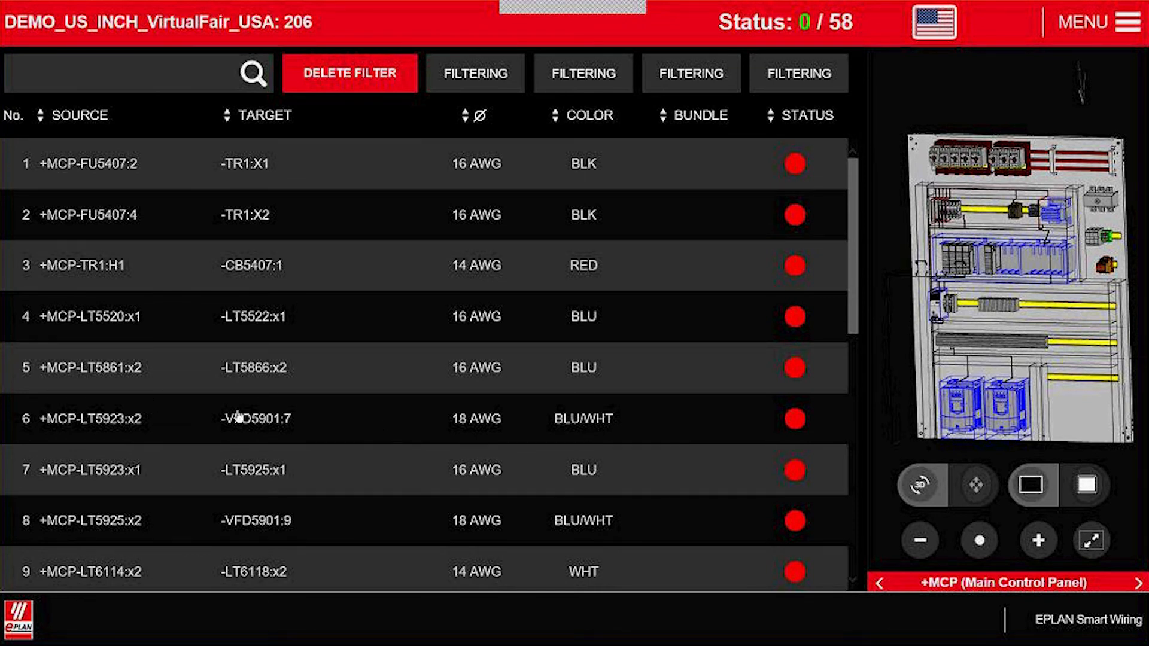
Show the ends of the LT5923:x2 to VFD5901:7 connection in the panel and mark both ends as installed
left_click(260, 422)
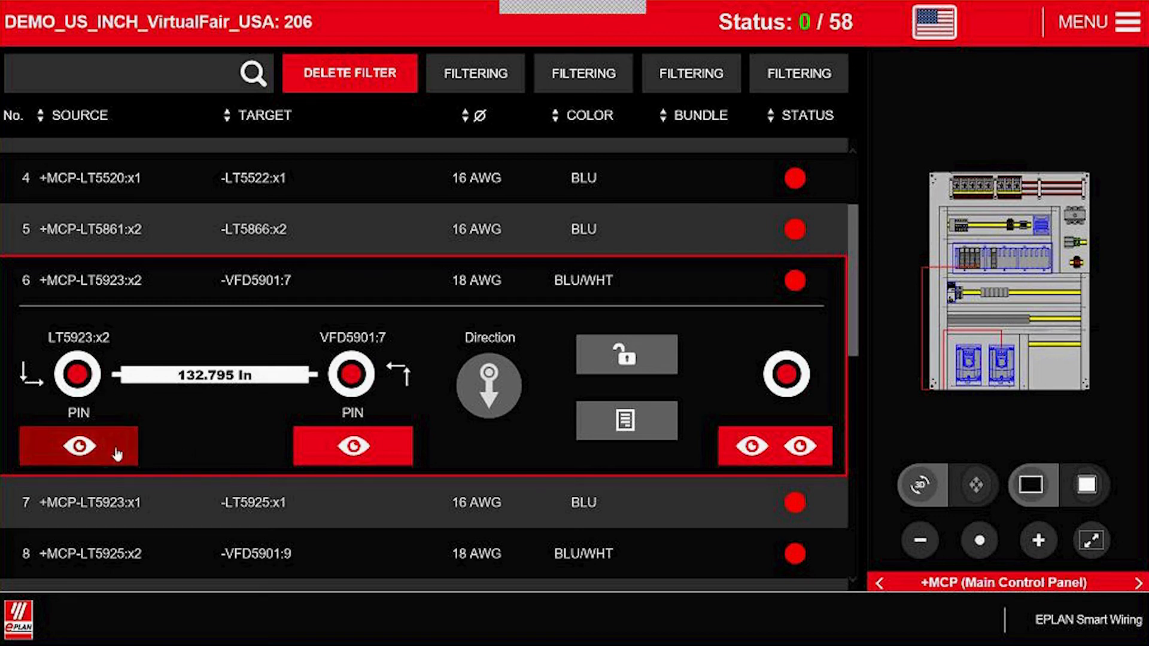
left_click(97, 452)
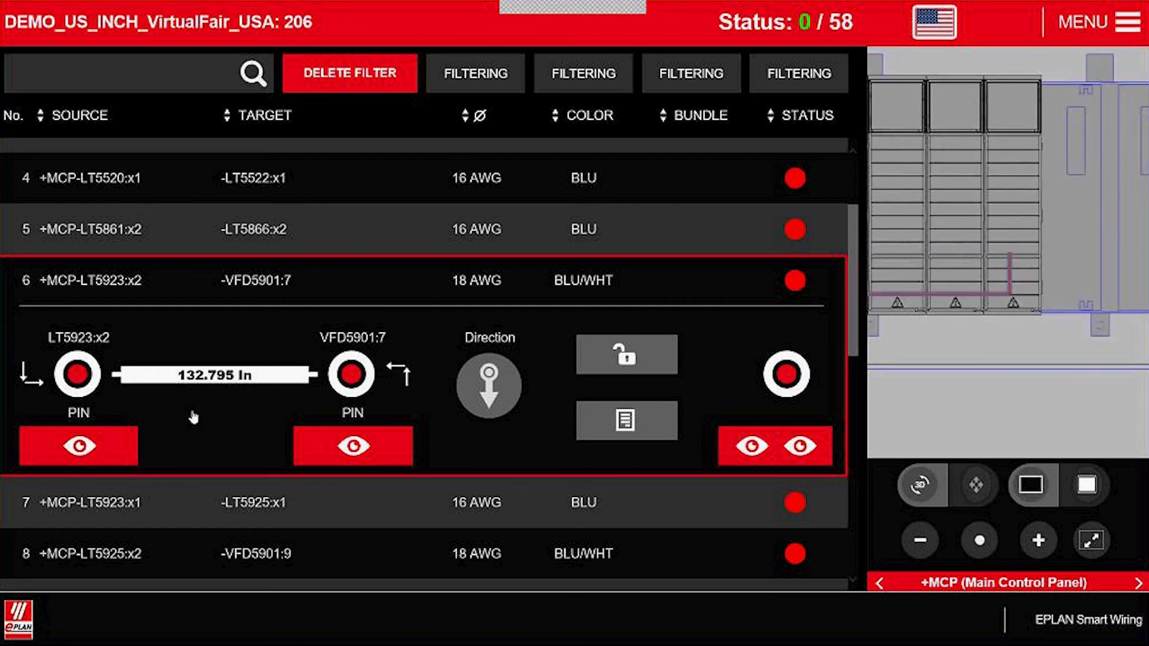
left_click(390, 437)
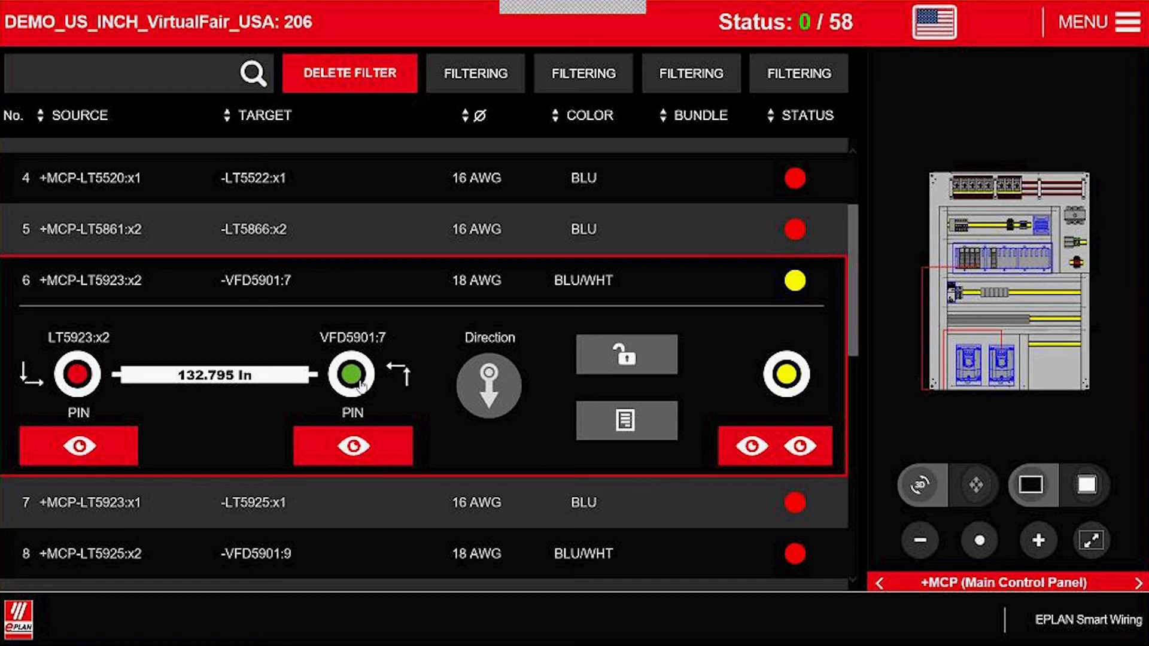
left_click(76, 375)
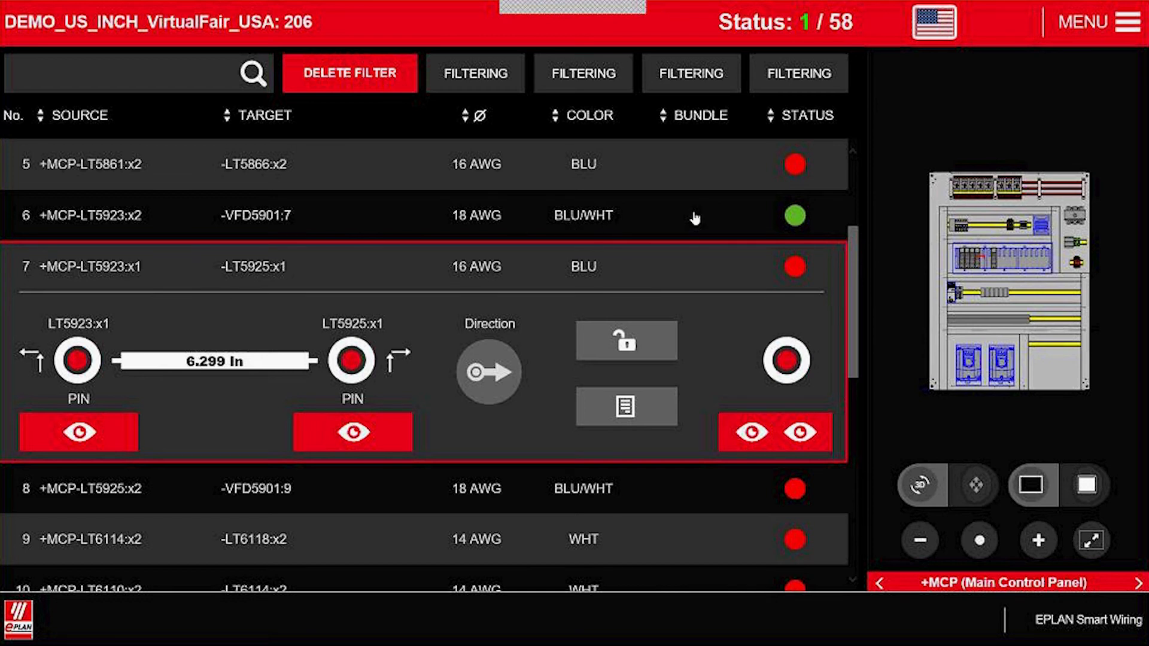
Sort the connection list by status in reverse order and filter it to Not installed connections
left_click(814, 125)
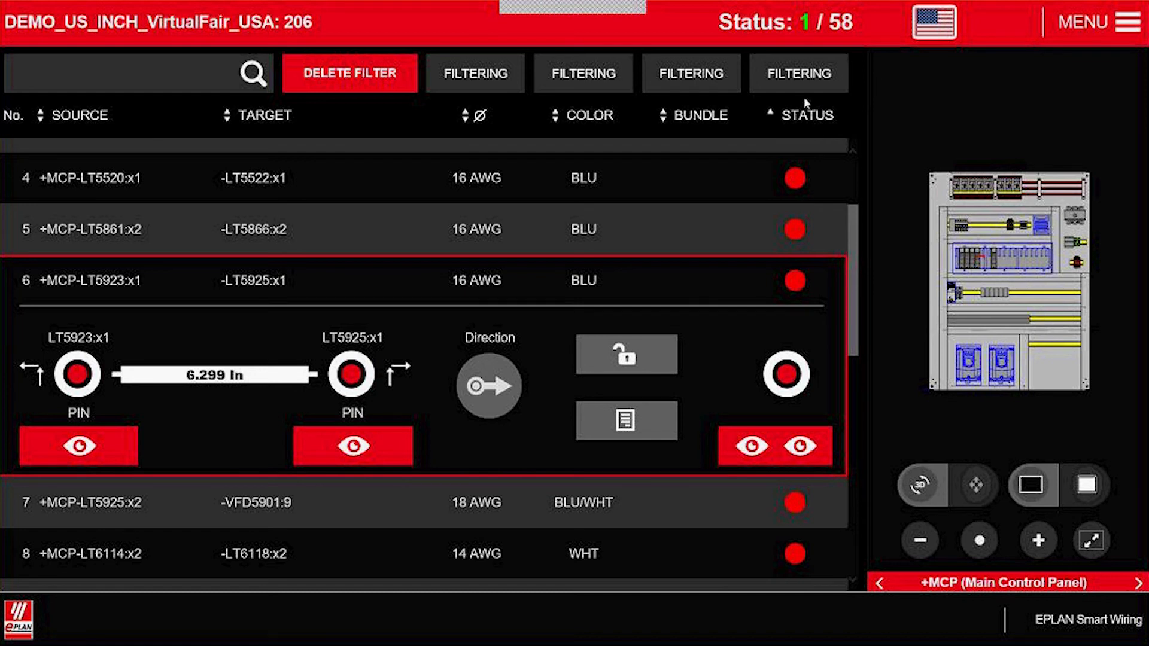
left_click(834, 113)
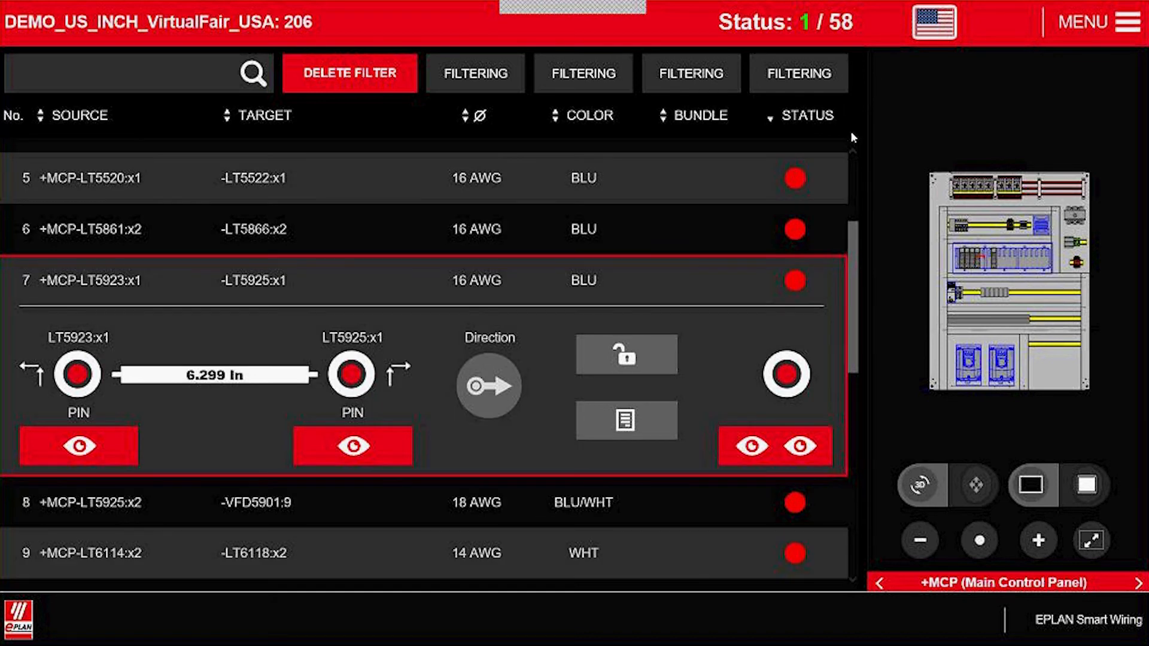
left_click(820, 90)
left_click(782, 85)
left_click(787, 81)
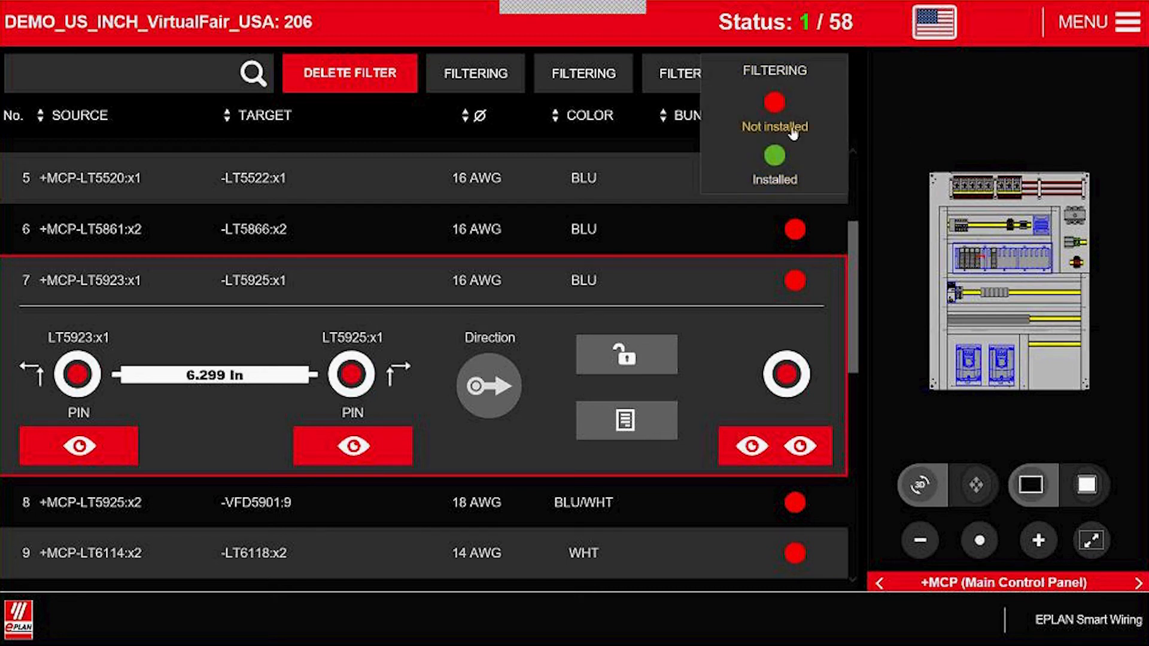
left_click(795, 125)
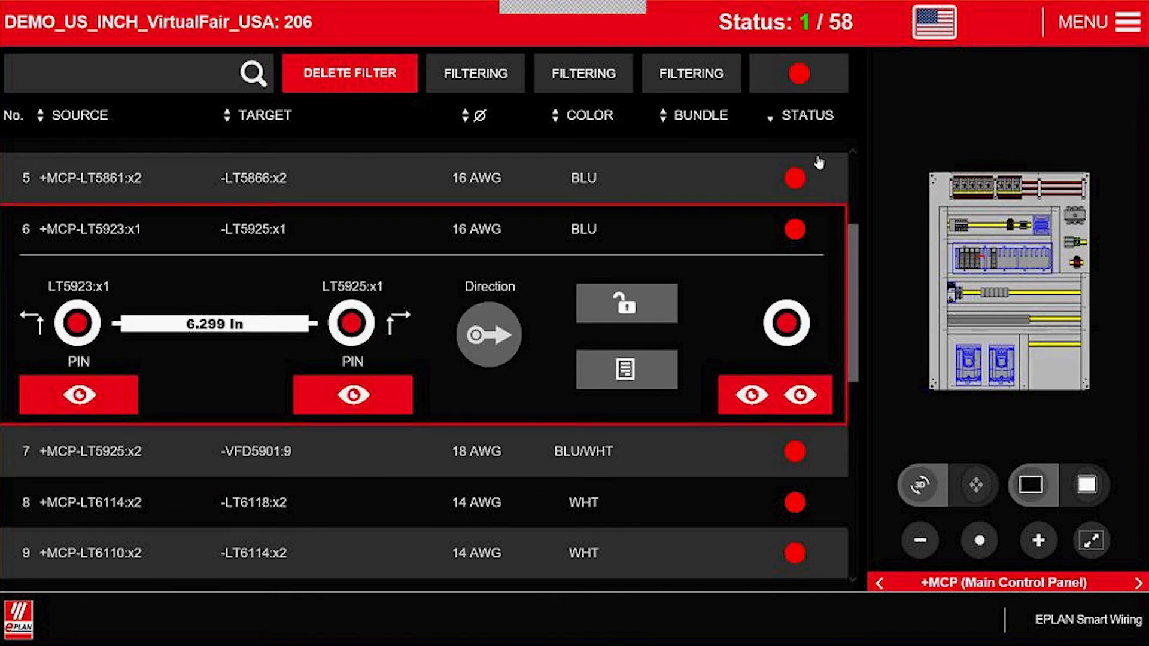
Review the available project functions and exit the Smart Wiring project
left_click(1128, 22)
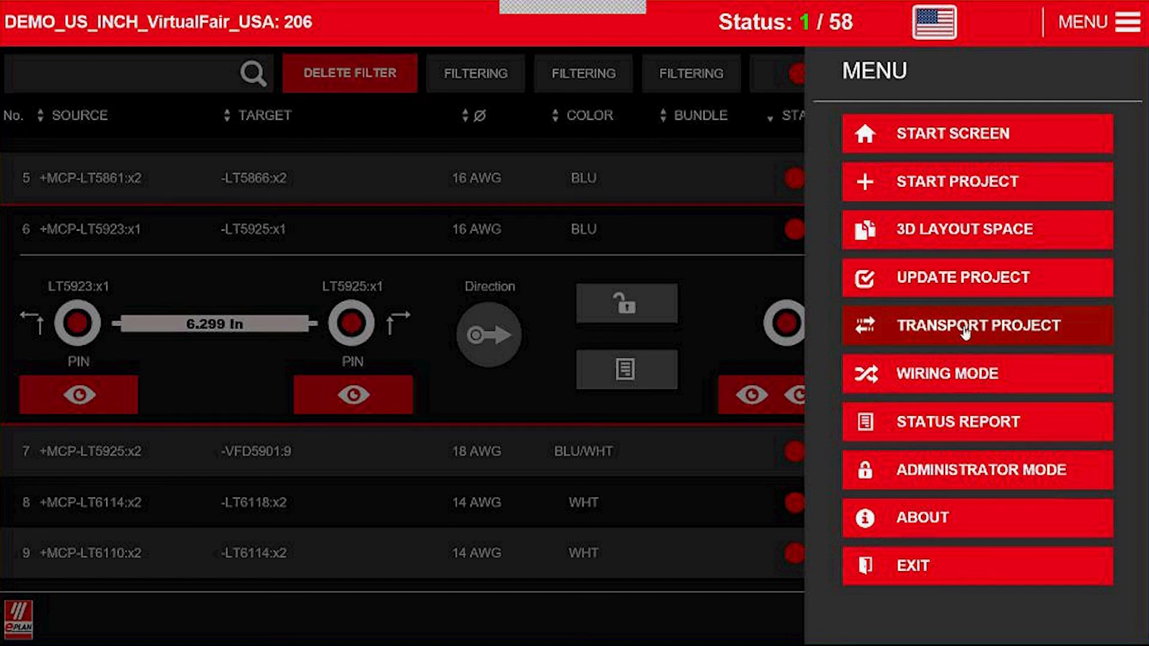
left_click(678, 200)
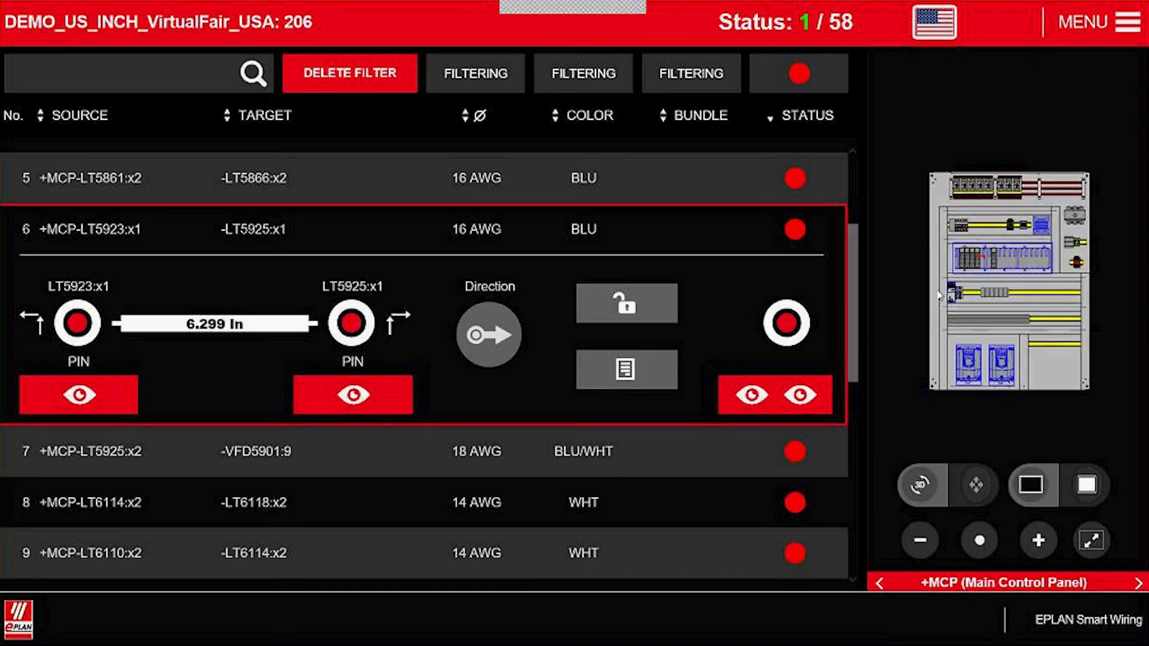
left_click(1128, 27)
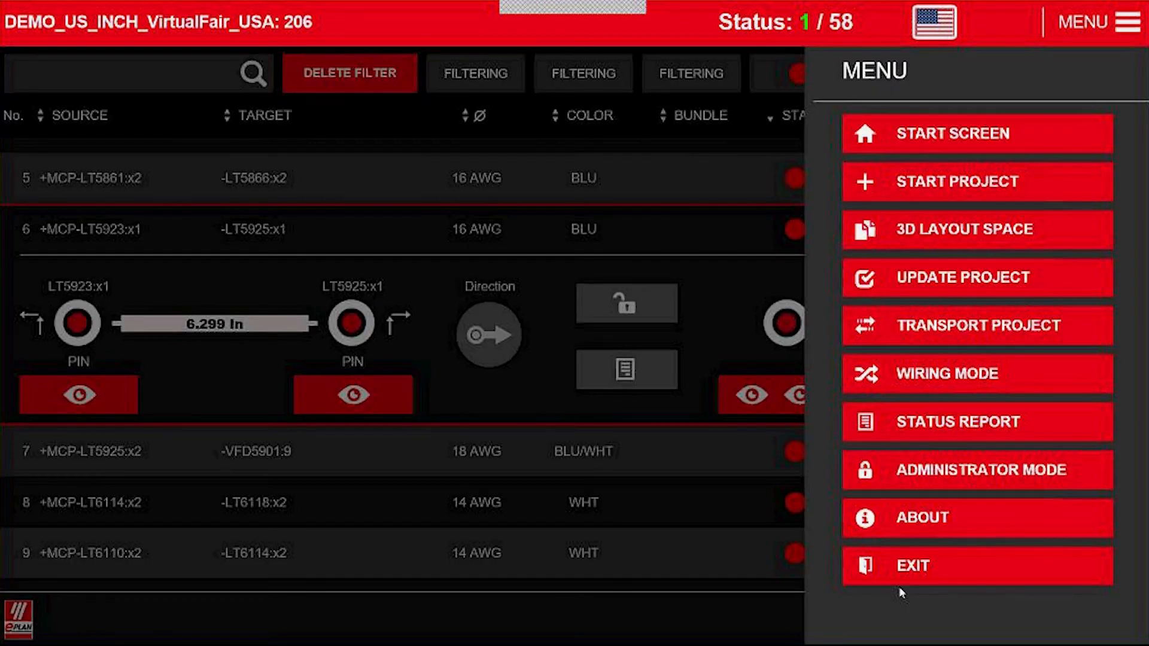
left_click(904, 568)
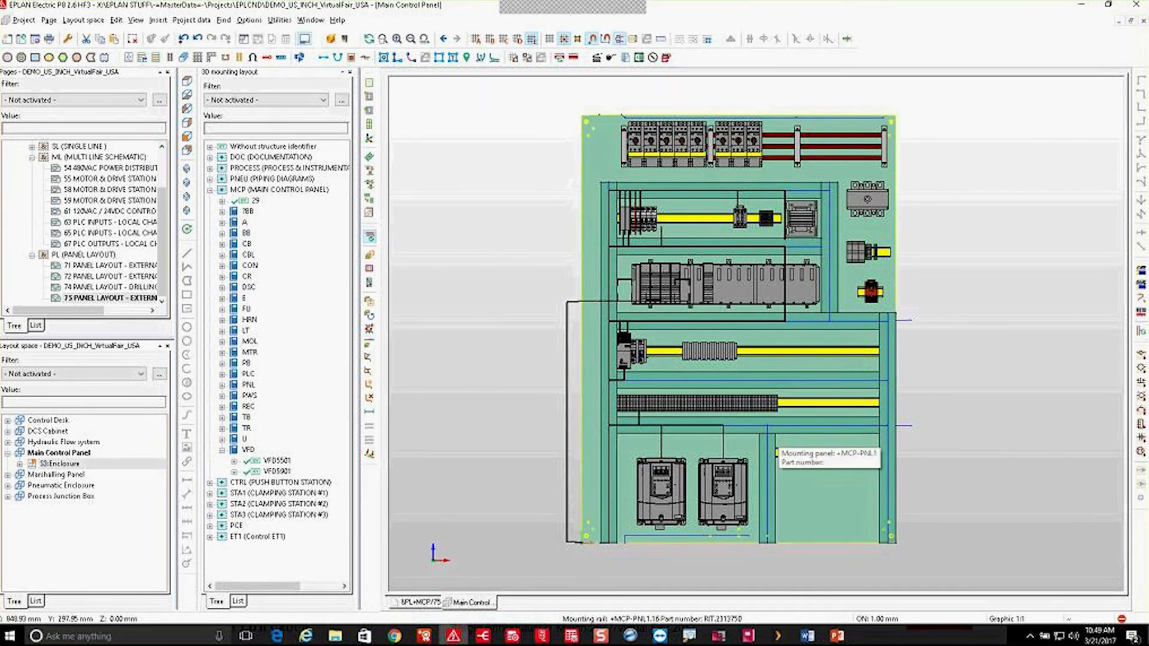
Change the length of mounting rail +MCP-PNL1.16 beside the drives, using the edge of the adjoining vertical wire duct as its end point
scroll(871, 473, "up", 3)
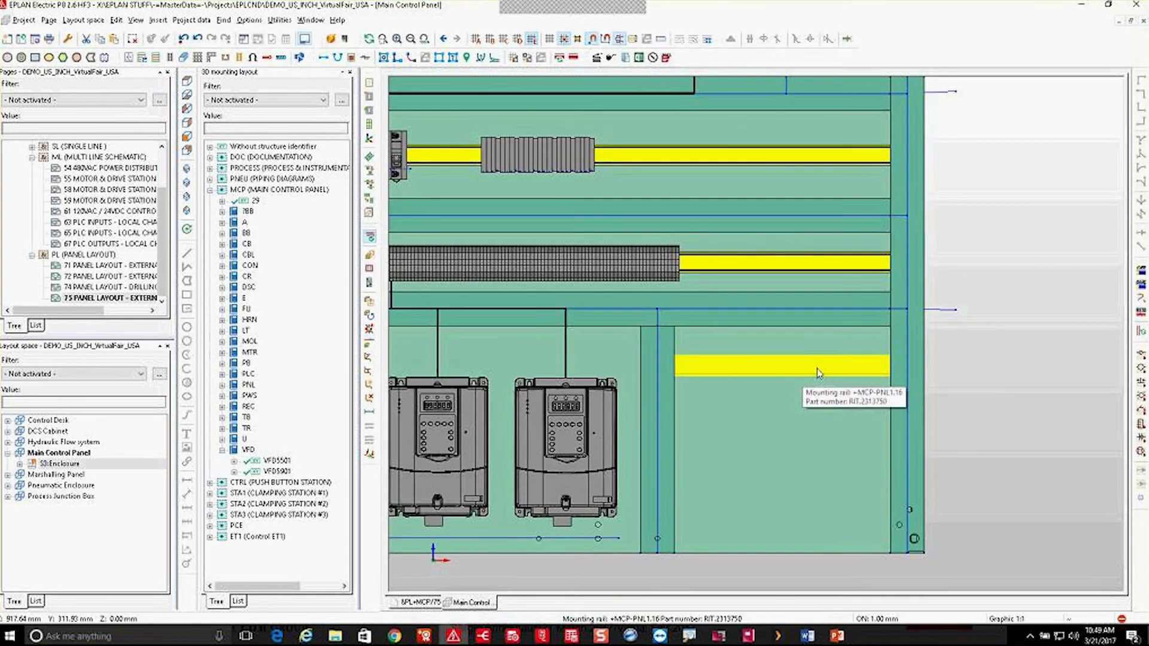
scroll(819, 373, "up", 2)
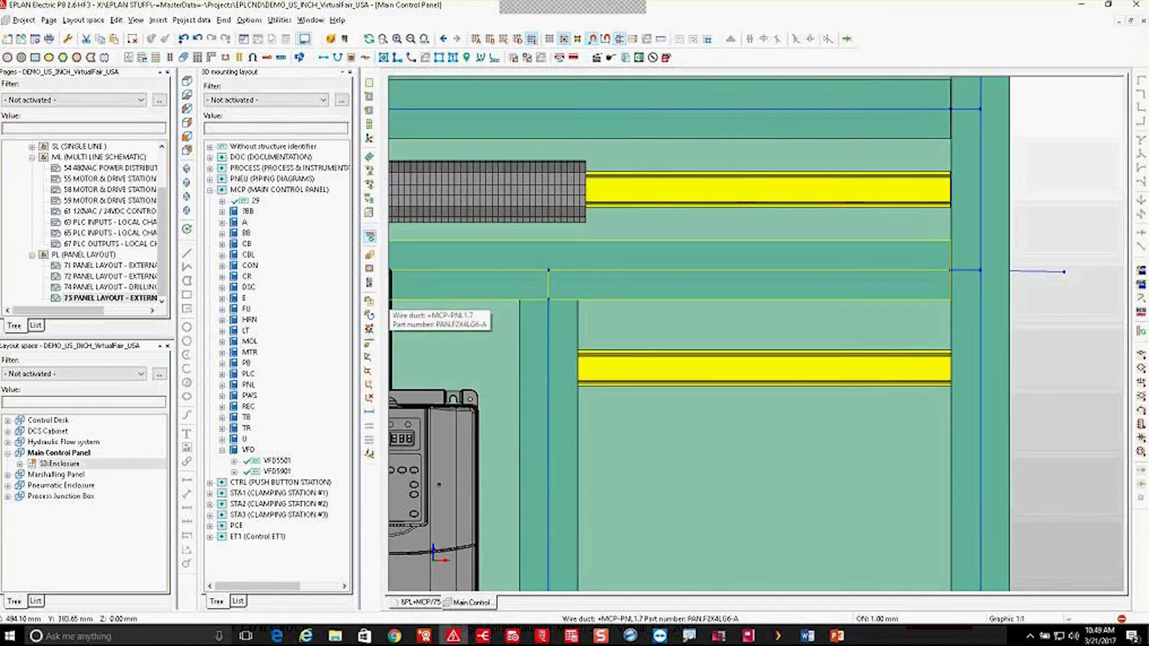
left_click(369, 344)
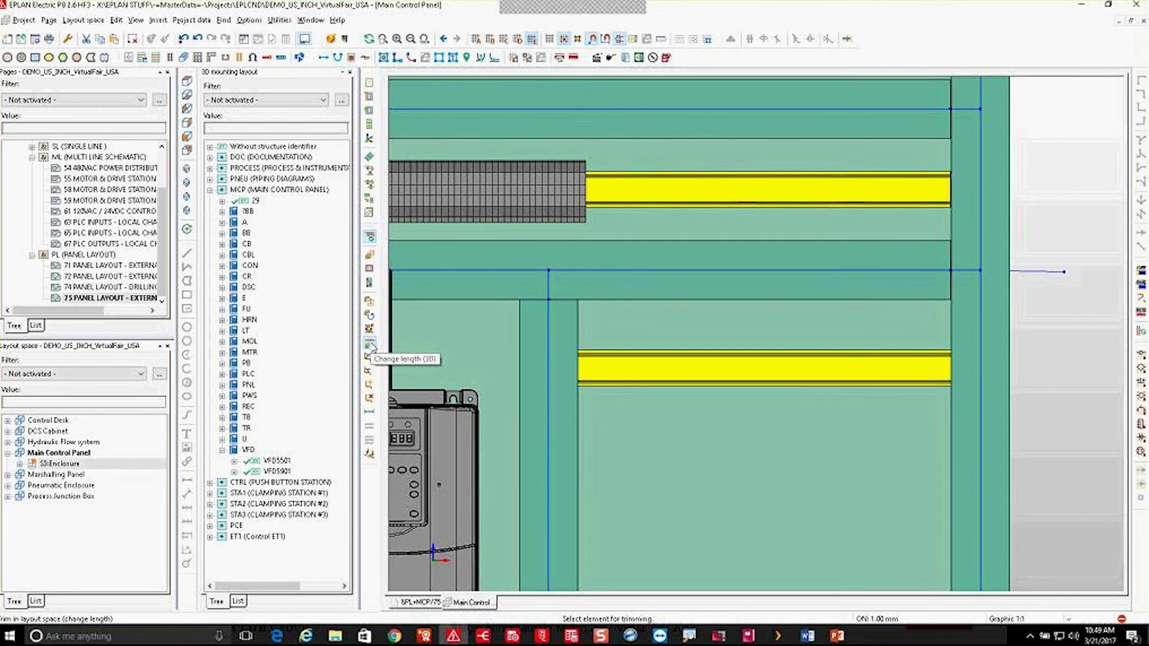
left_click(592, 371)
left_click(931, 370)
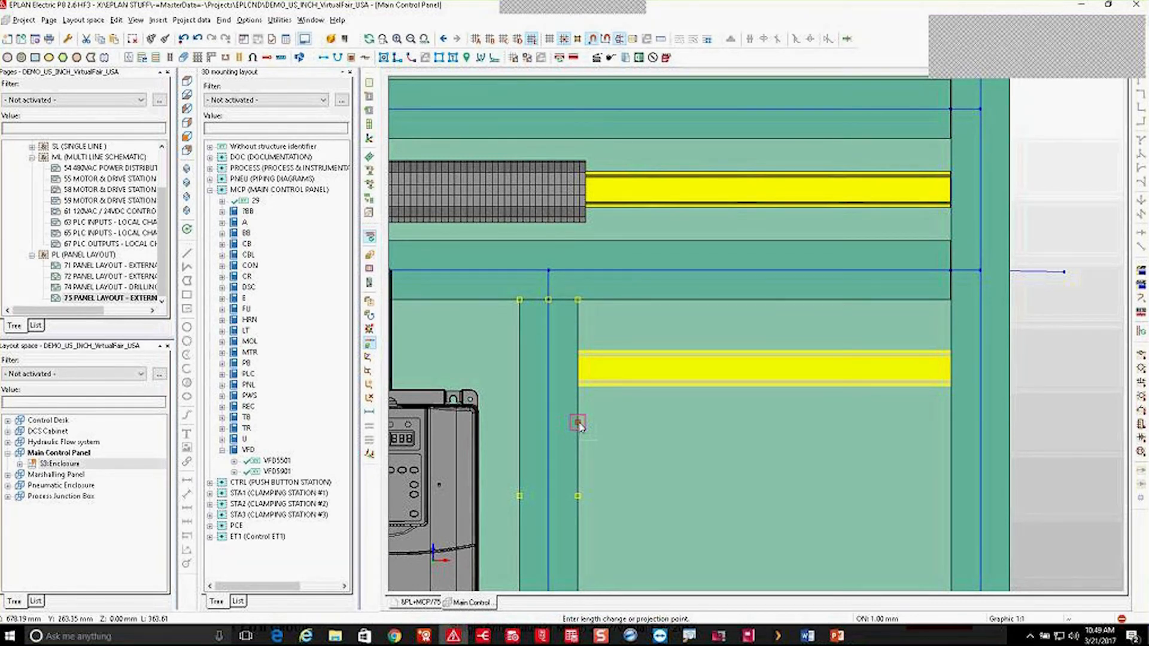
left_click(578, 423)
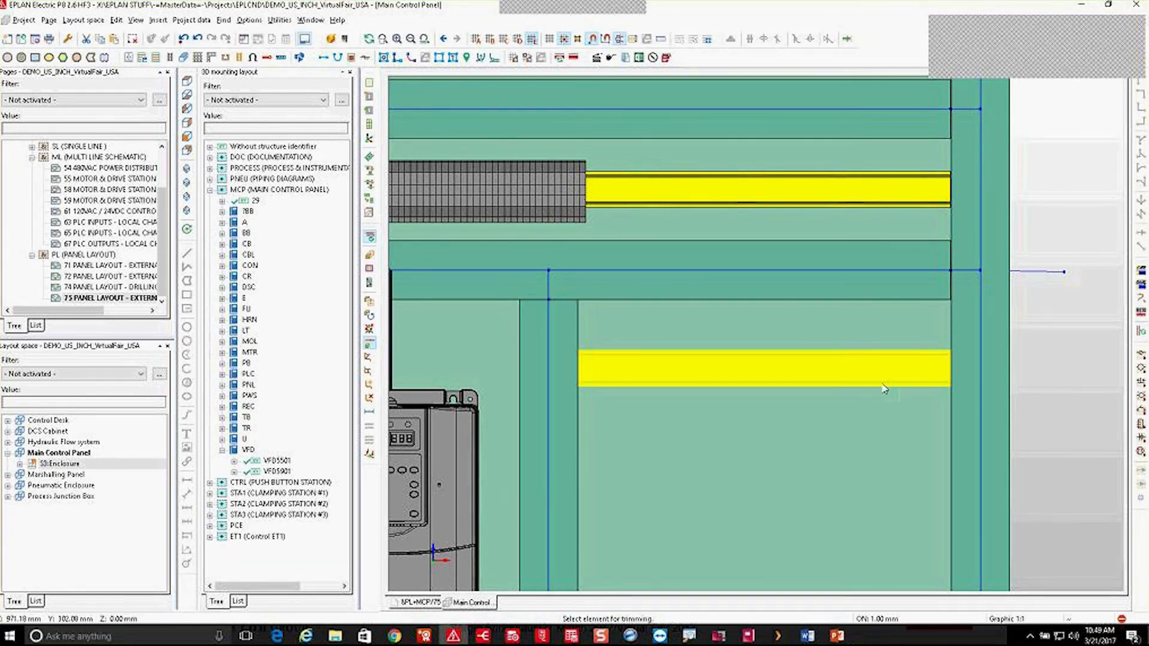
scroll(892, 390, "down", 2)
scroll(903, 393, "down", 2)
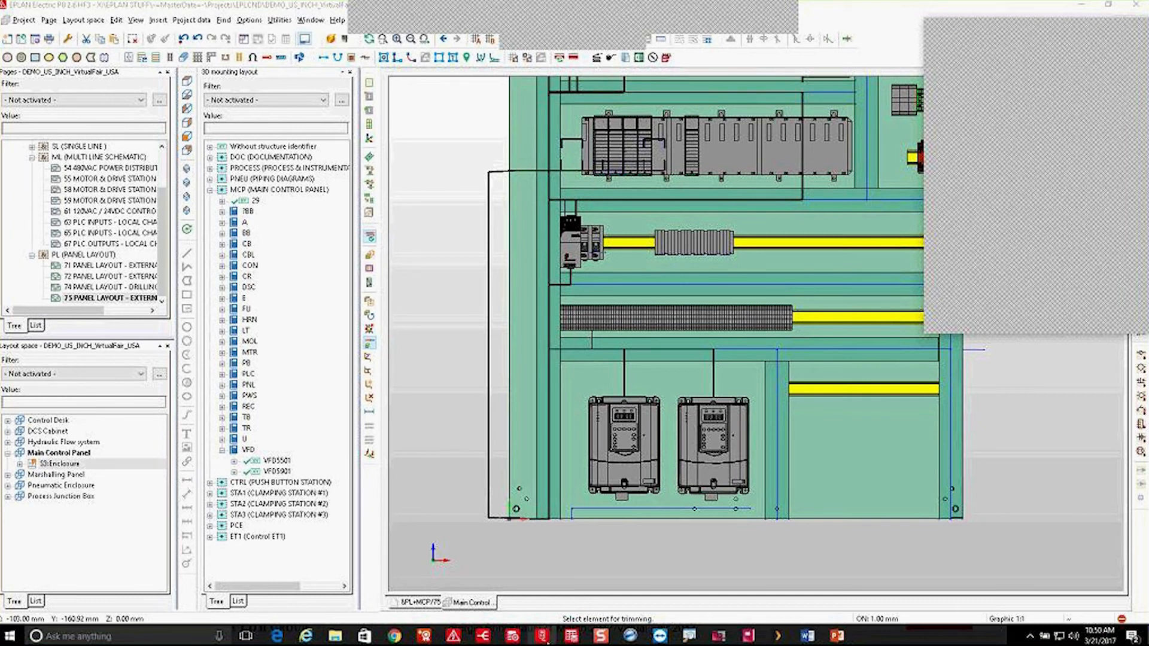
Switch to EPLAN Smart Wiring and continue project DEMO_US_INCH_VirtualFair_USA from its last modification
left_click(545, 638)
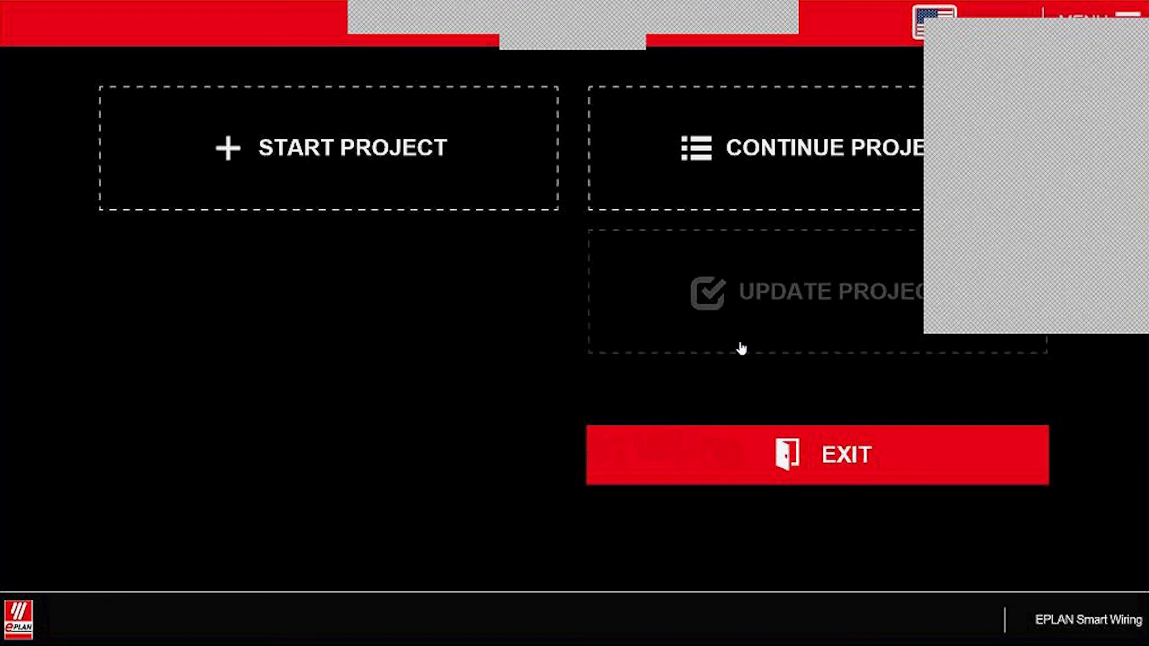
left_click(760, 153)
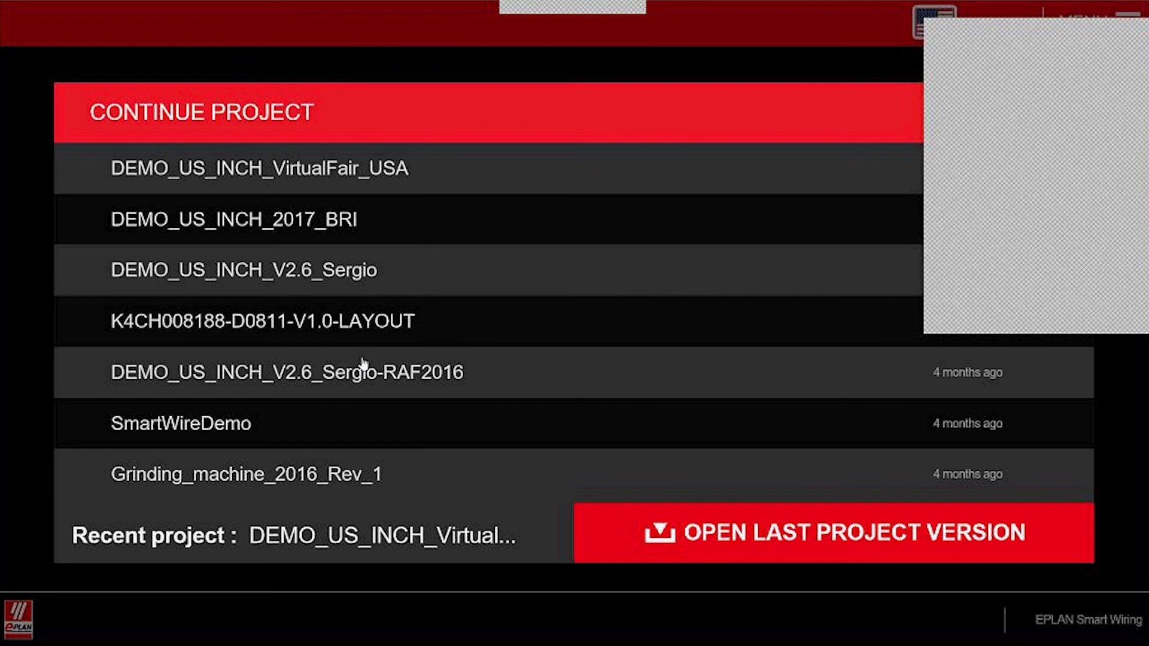
left_click(365, 174)
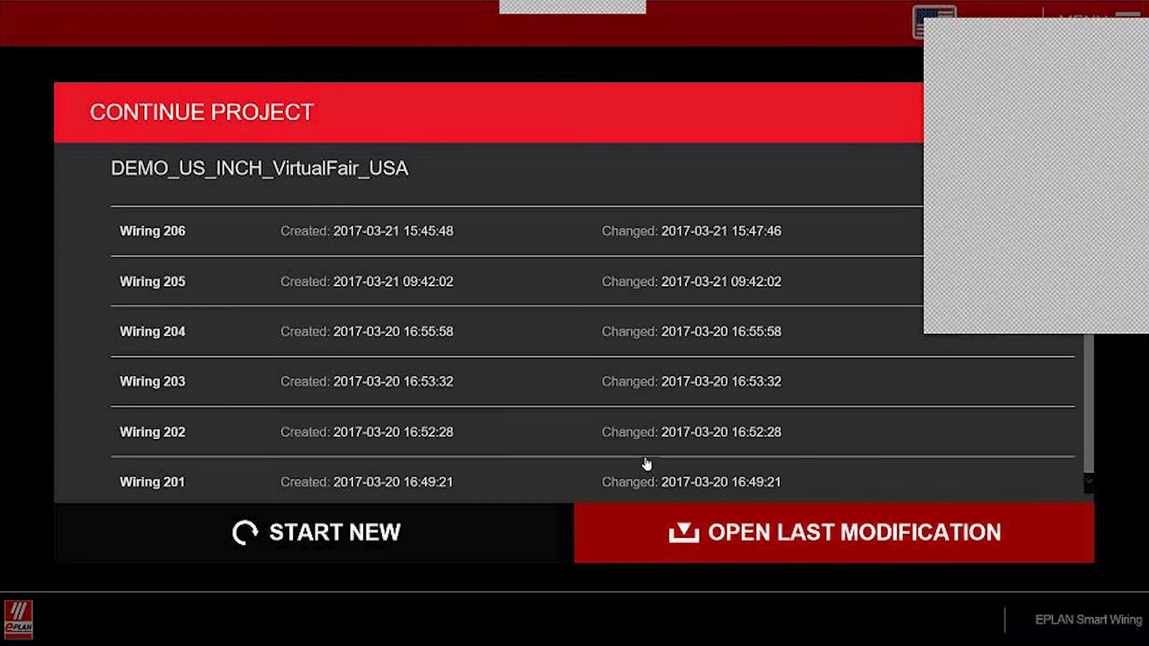
left_click(765, 542)
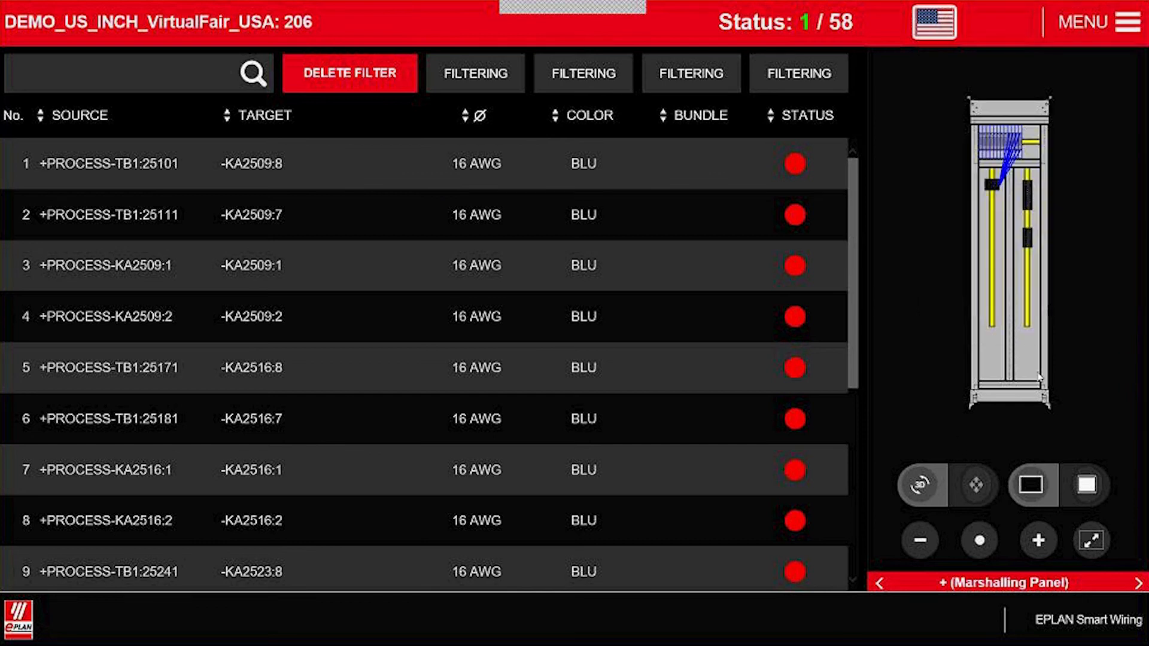
Switch the layout space from the Marshalling Panel to +MCP (Main Control Panel) and inspect its 3D model
left_click(880, 584)
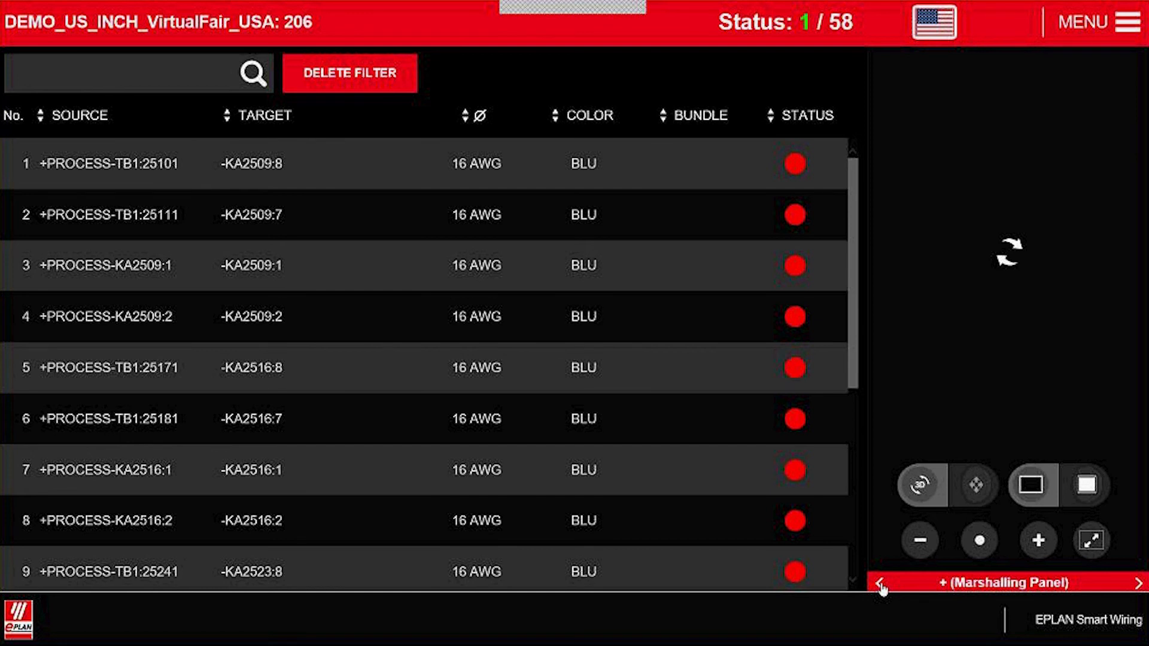
left_click(880, 584)
left_click(881, 585)
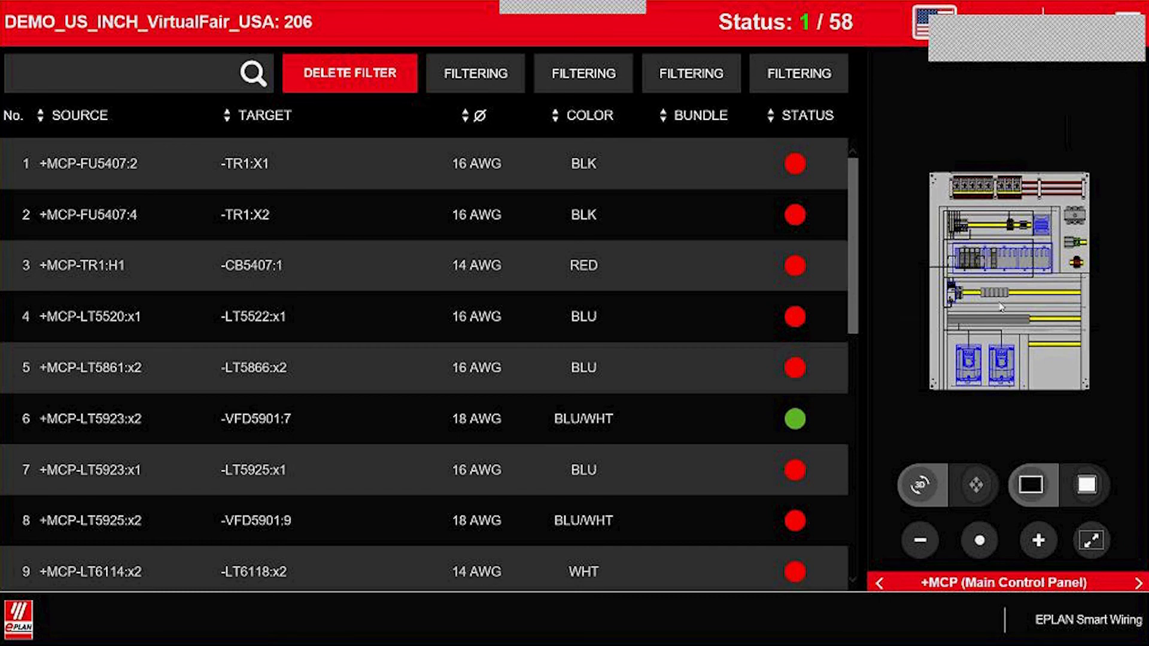
mouse_move(1012, 304)
left_mouse_down()
mouse_move(983, 323)
mouse_move(1031, 315)
mouse_move(1022, 313)
left_mouse_up()
scroll(1018, 321, "up", 3)
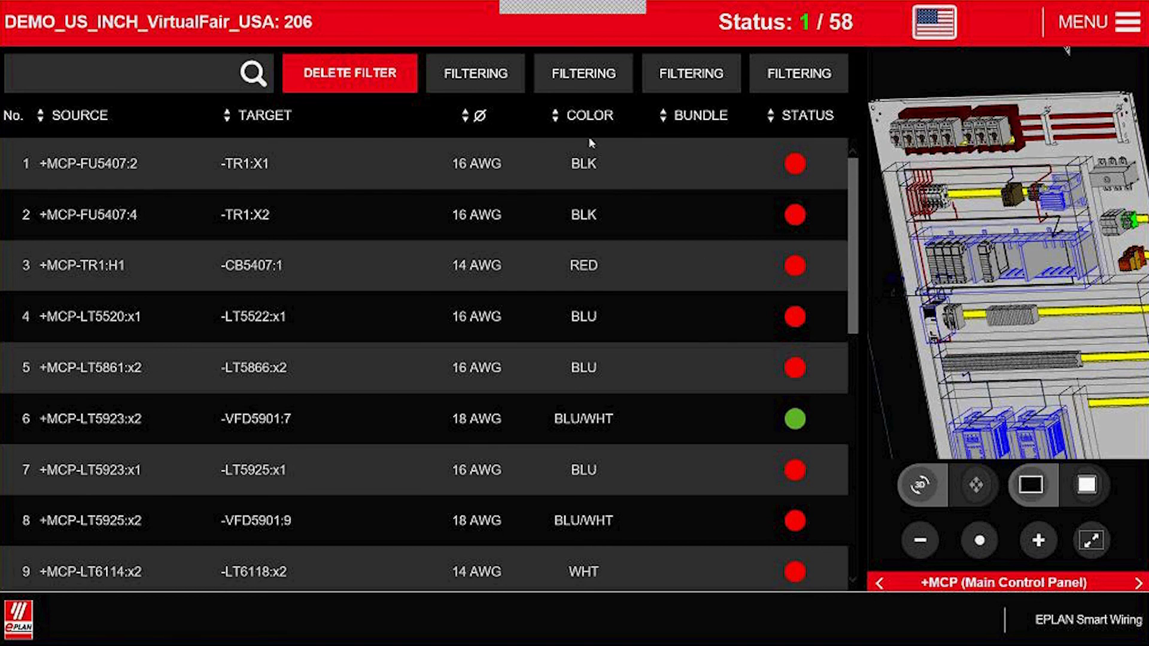
Locate both ends of wire +MCP-FU5407:2 to -TR1:X1 in the 3D model and mark its source and target connections as wired
left_click(248, 173)
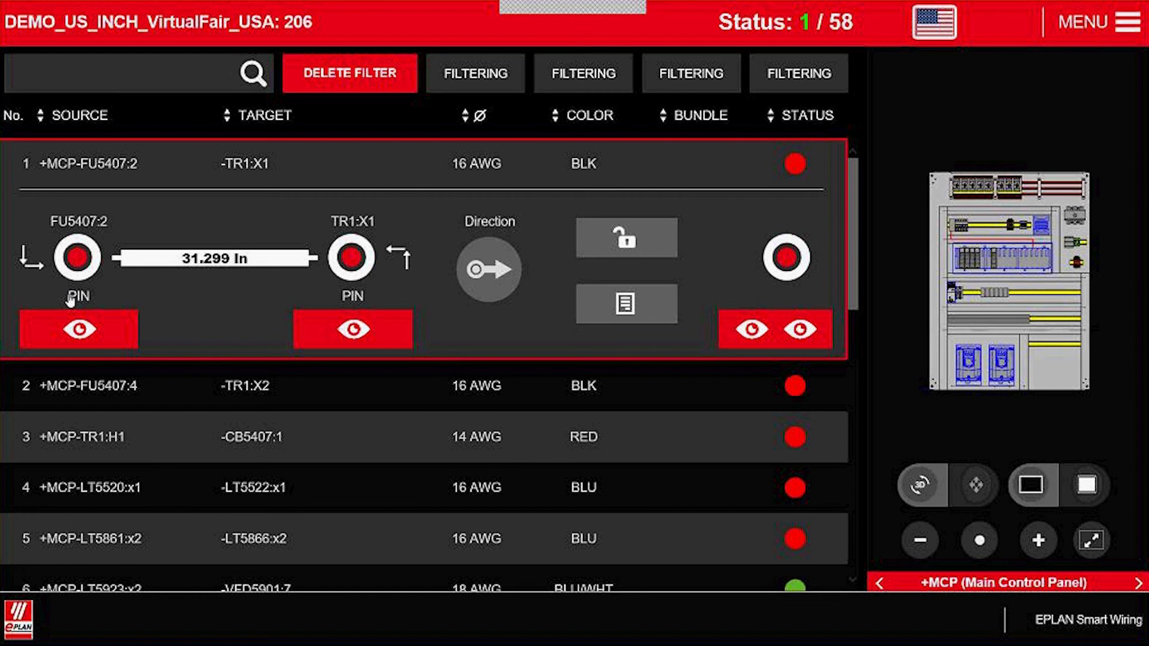
left_click(79, 329)
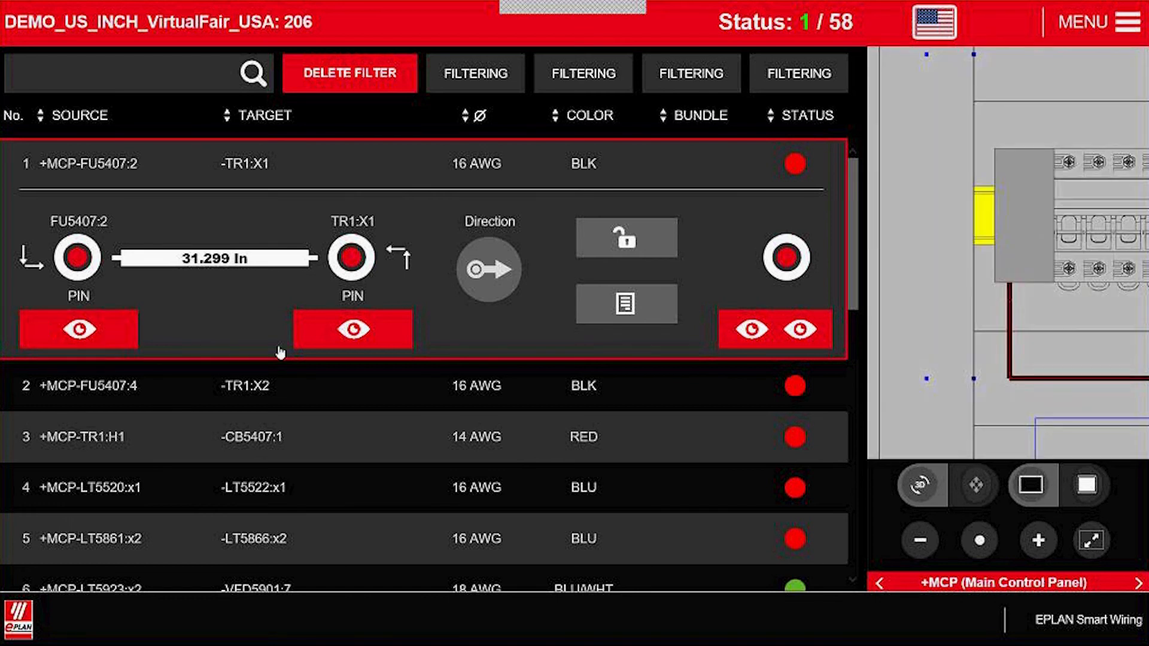
left_click(74, 262)
left_click(349, 331)
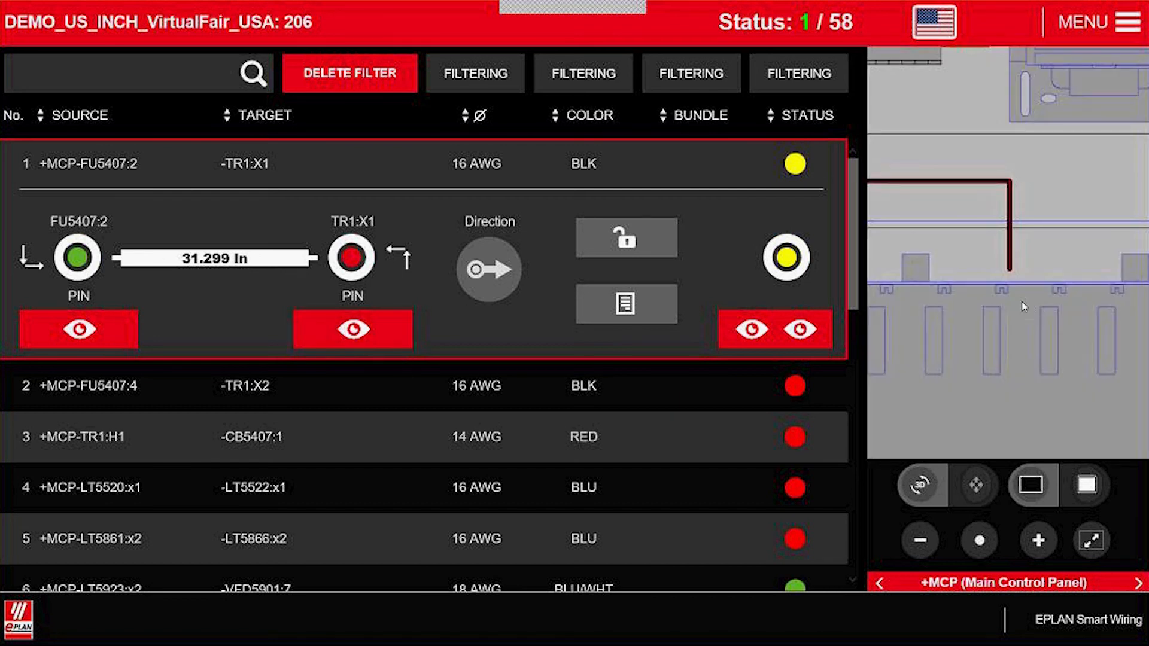
left_click(351, 260)
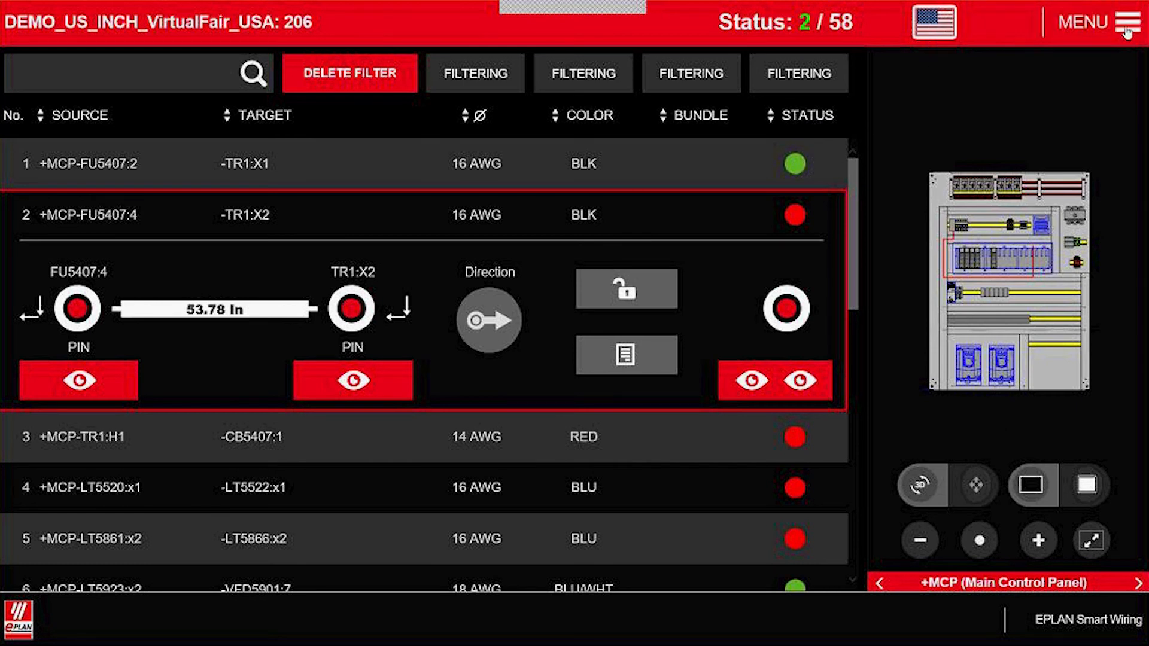
Check the project functions once more and exit EPLAN Smart Wiring to return to the Main Control Panel layout in EPLAN Electric P8
left_click(1128, 30)
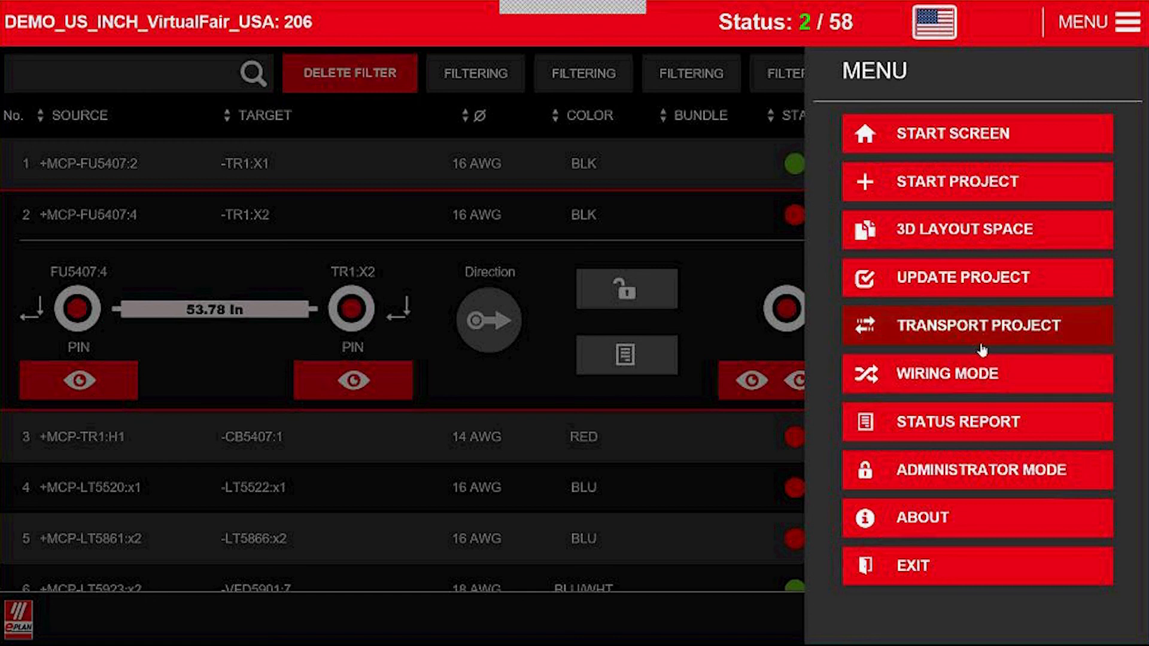
left_click(1126, 30)
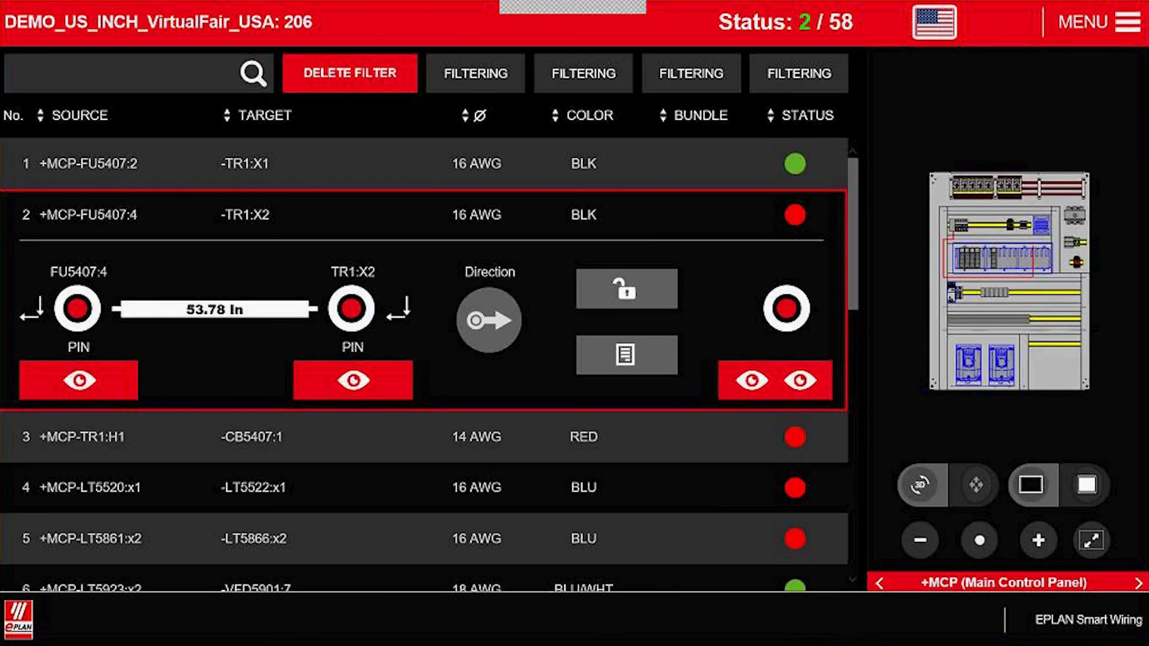
left_click(1126, 22)
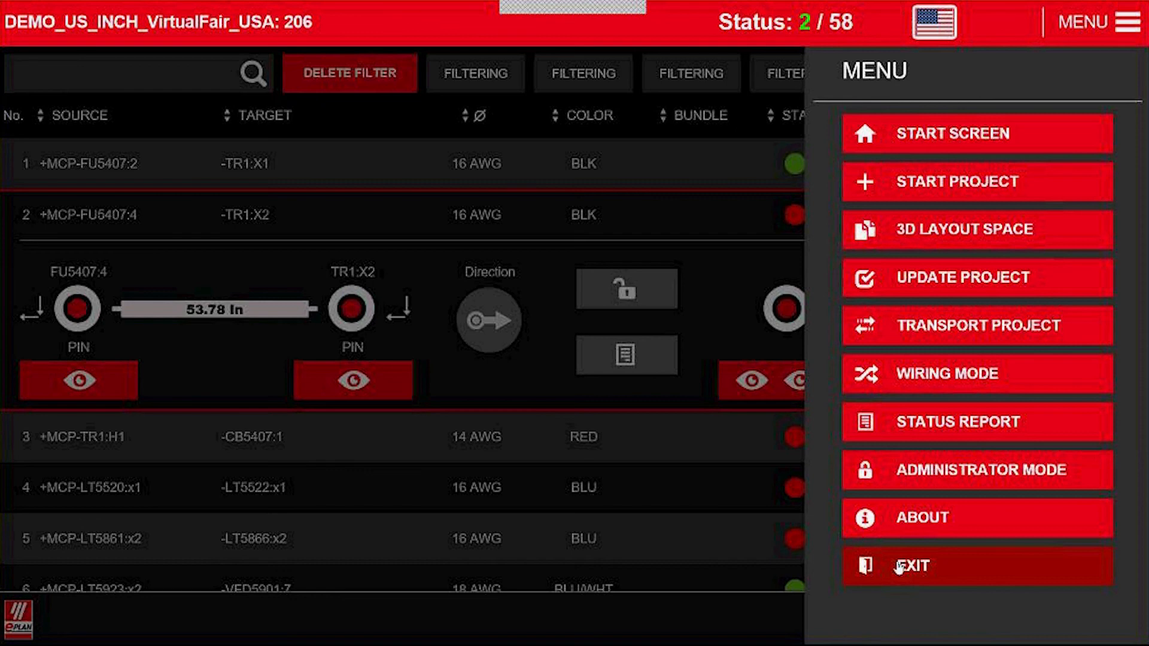
left_click(909, 567)
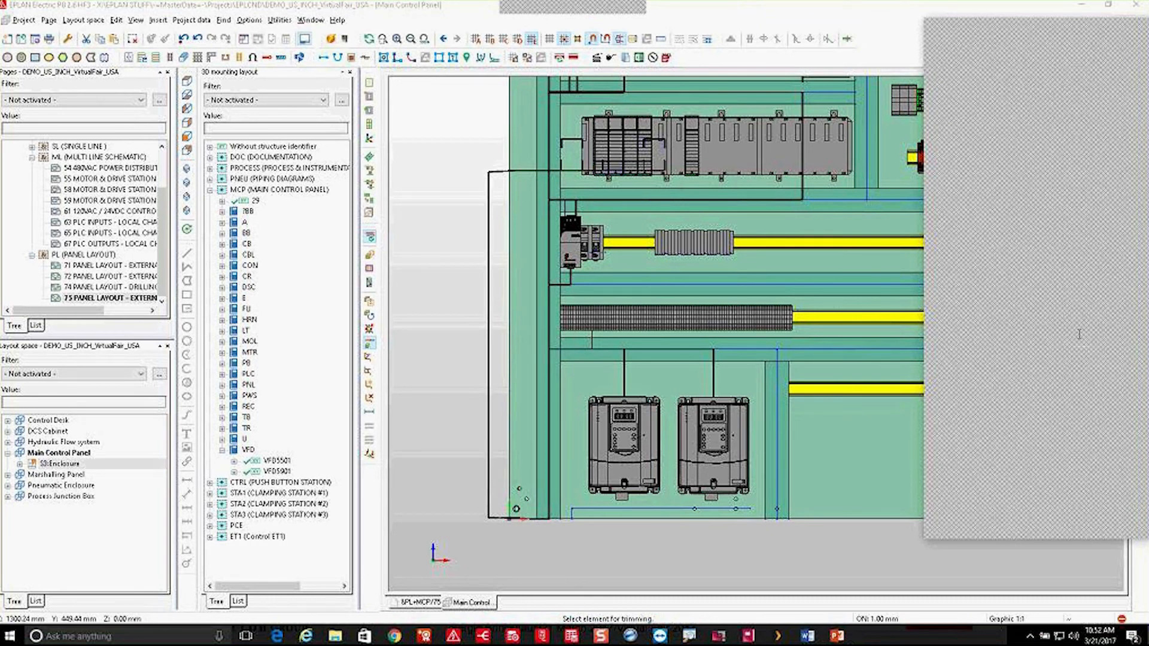
left_click(1136, 27)
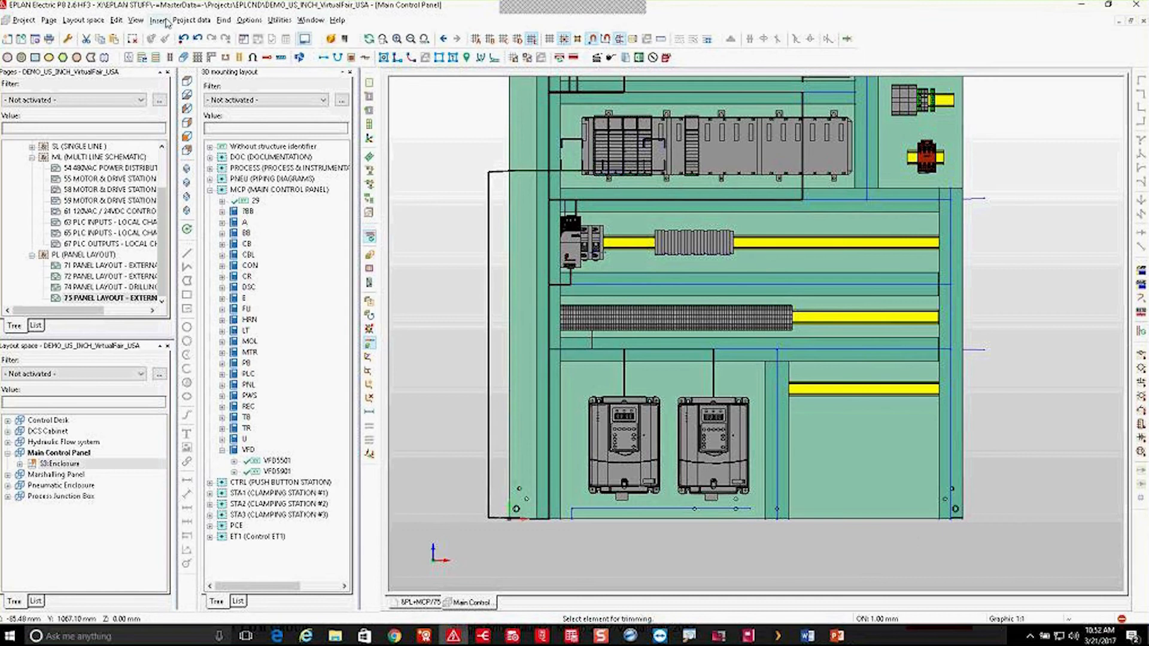
left_click(191, 21)
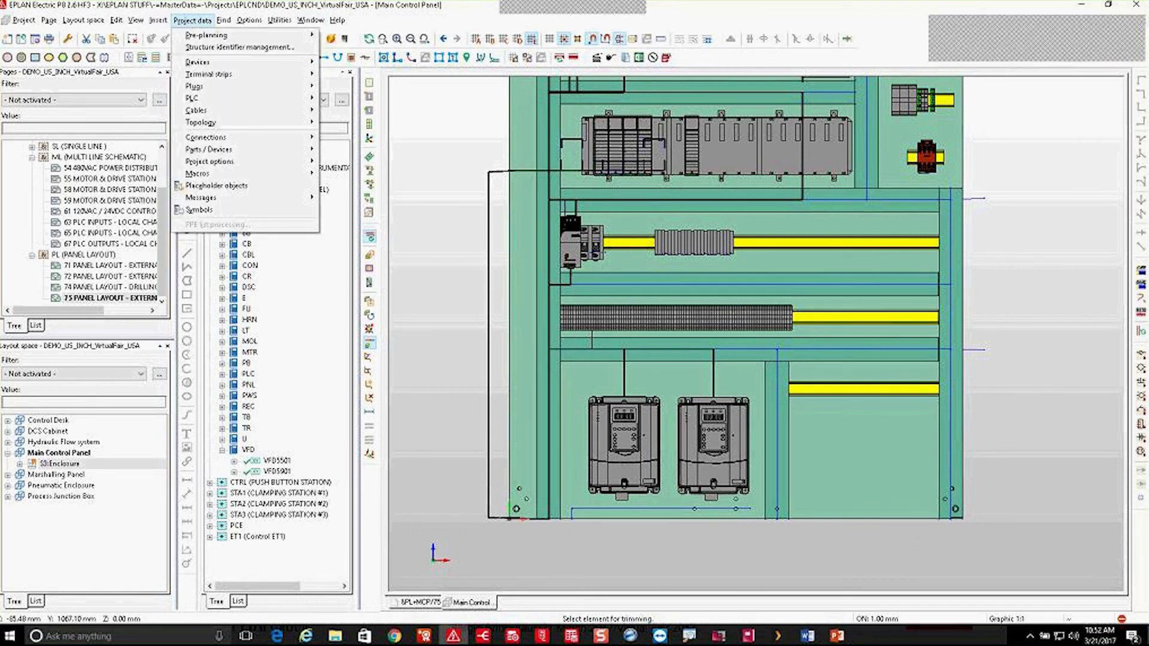
left_click(448, 206)
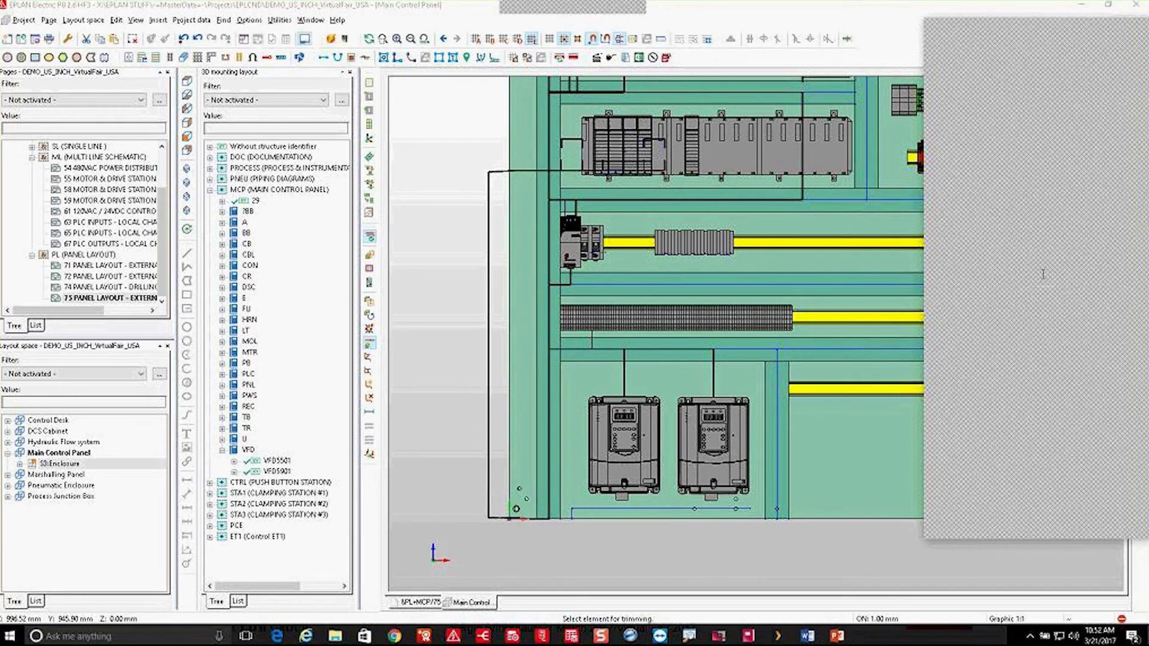
left_click(695, 278)
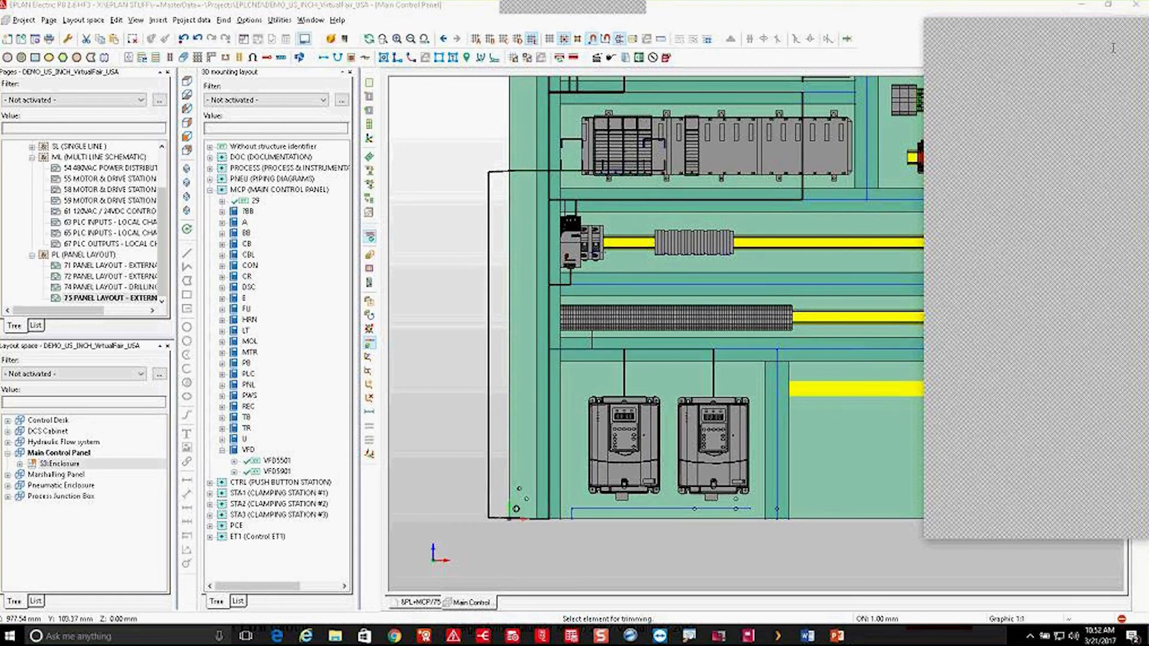
left_click(1139, 28)
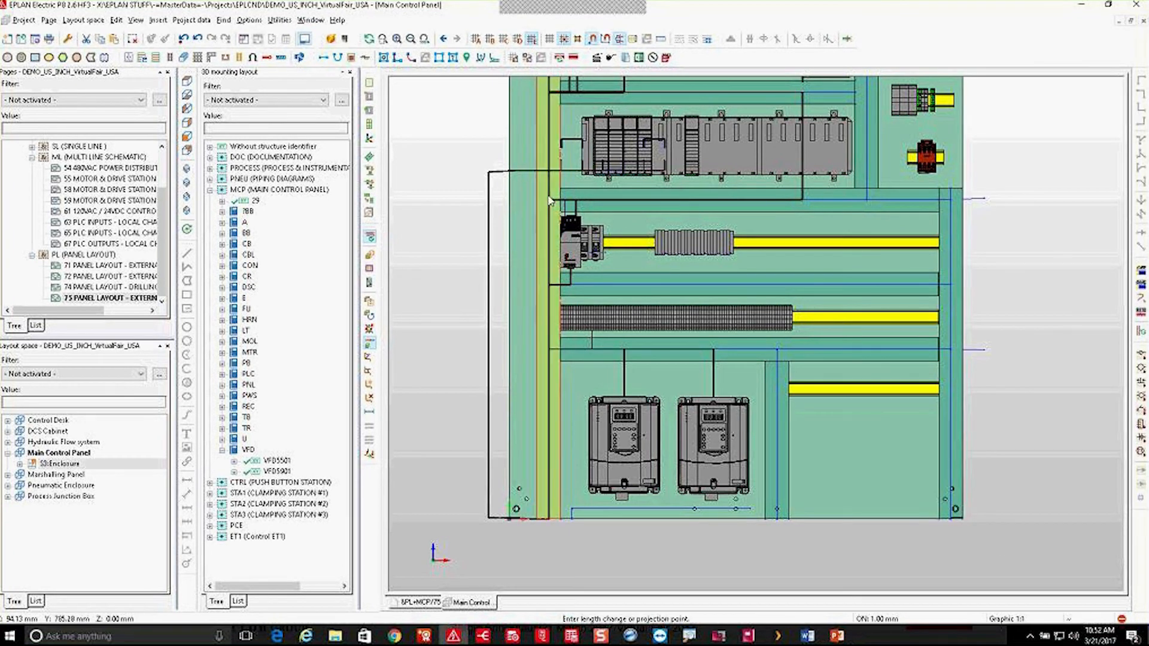
View the part placement properties of the vertical wire duct +MCP-29, close them unchanged and leave the length change command
double_click(550, 201)
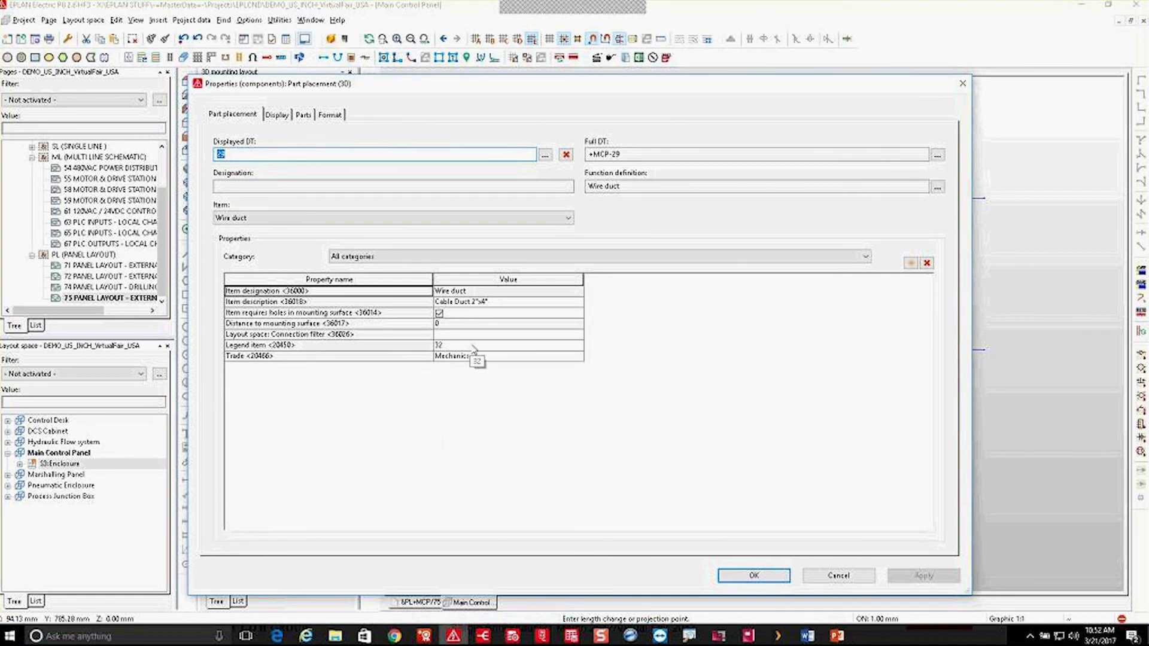
left_click(962, 85)
left_click(453, 215)
key("Escape")
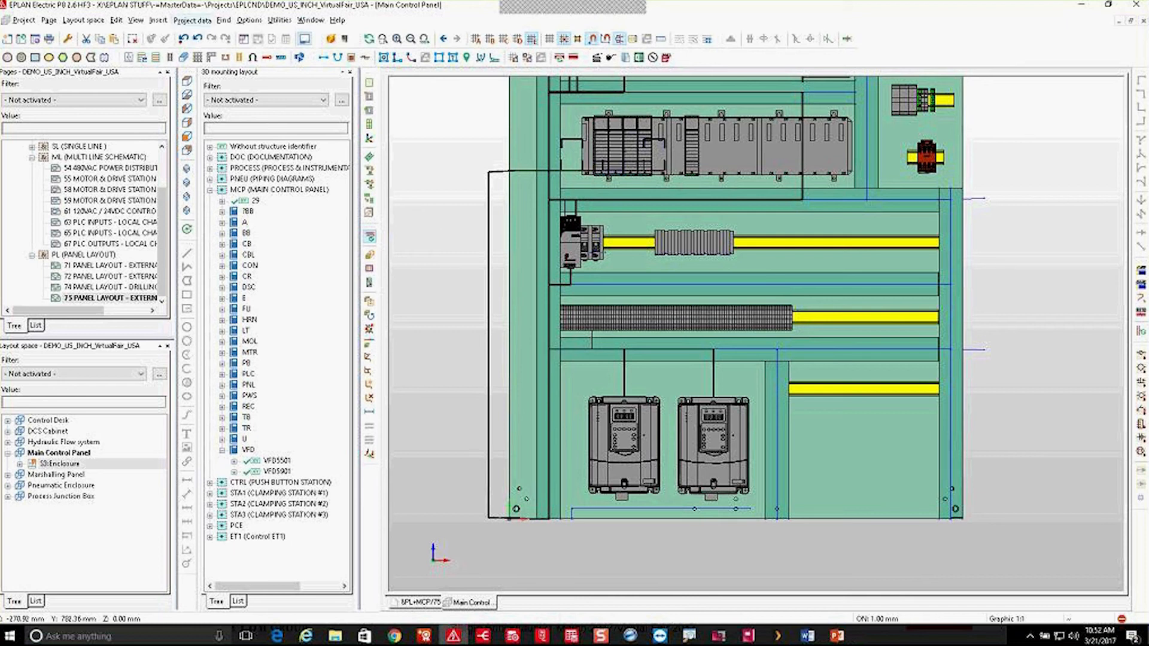
Turn on the fill capacity display for connections in the Main Control Panel layout space and inspect the whole panel
left_click(174, 20)
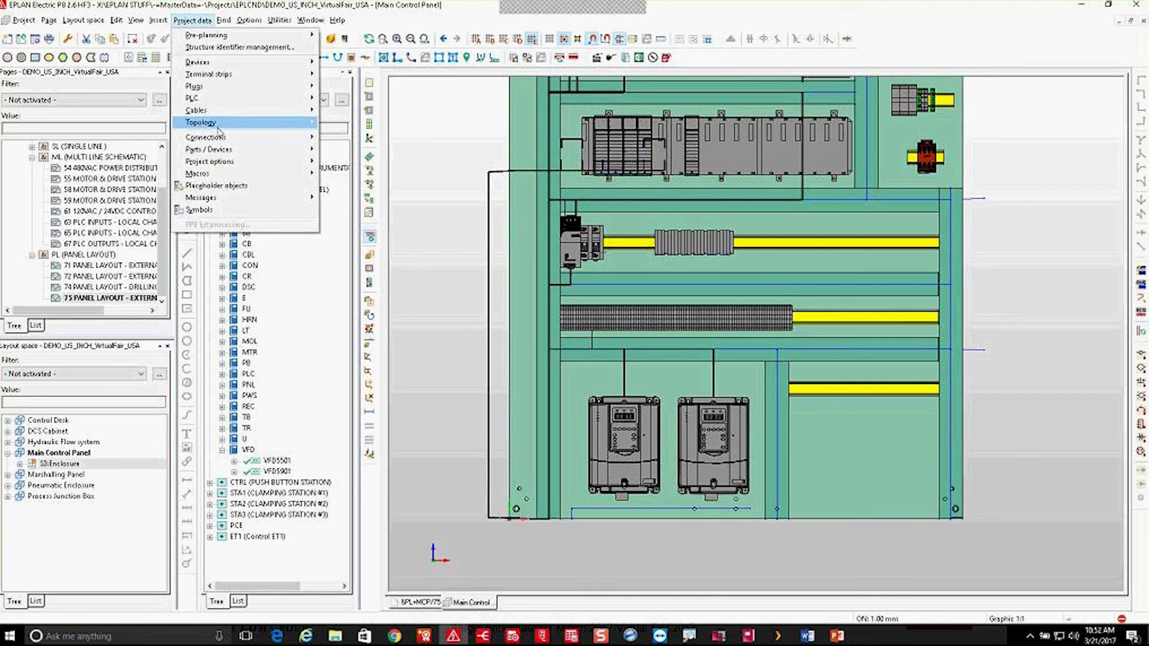
mouse_move(236, 141)
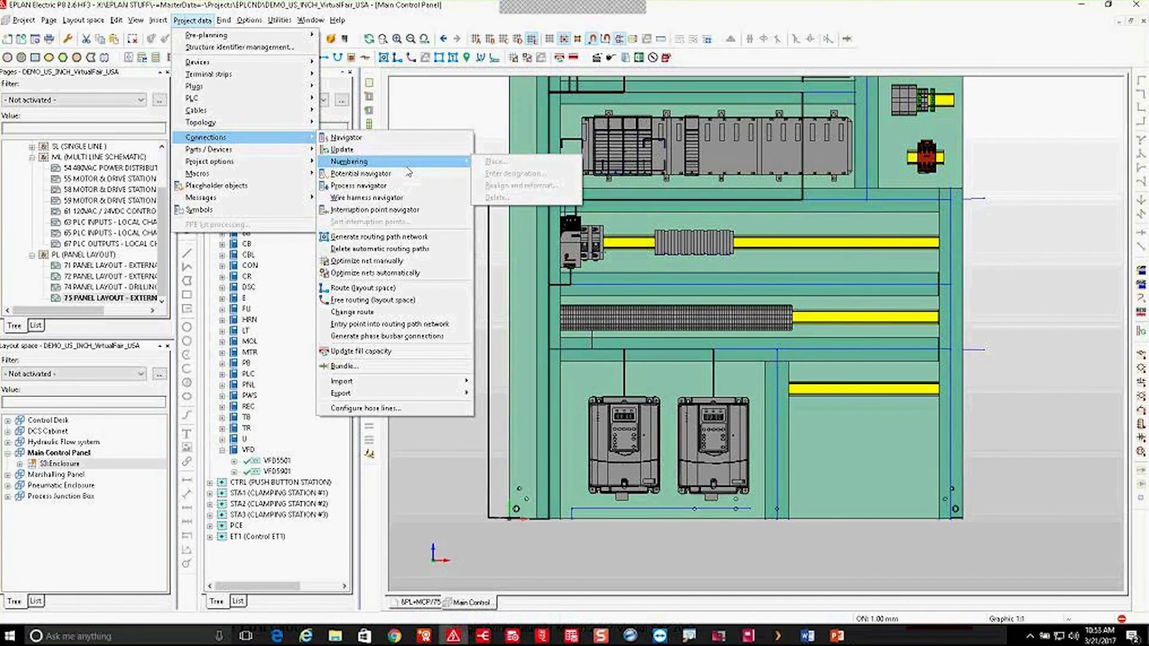
mouse_move(137, 18)
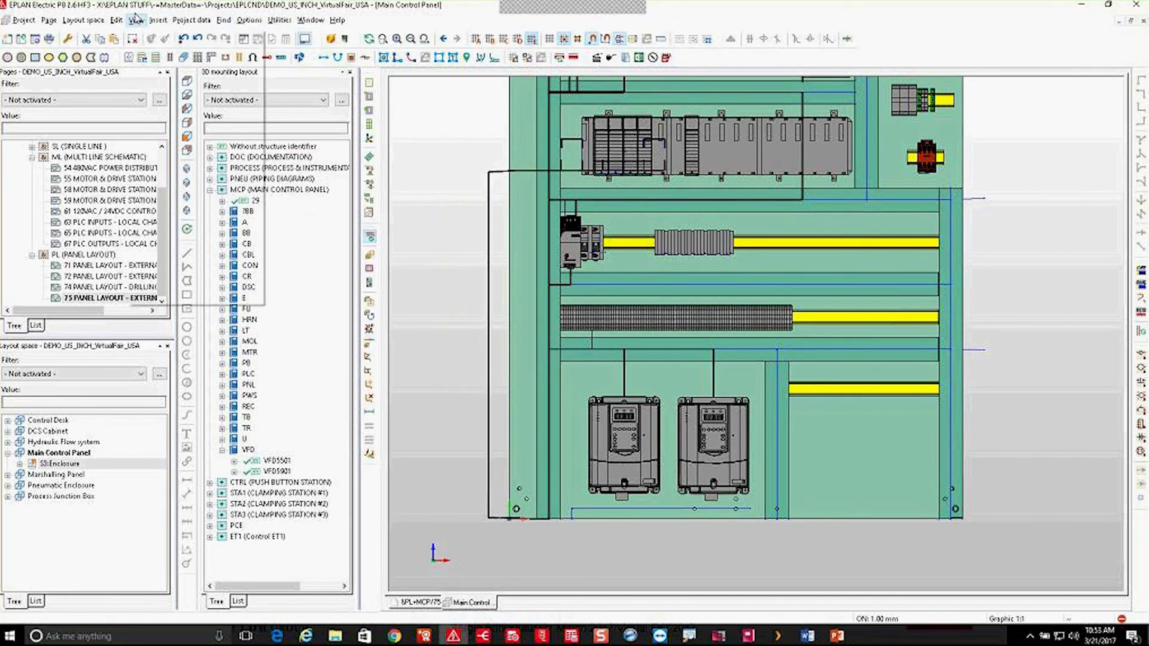
mouse_move(204, 185)
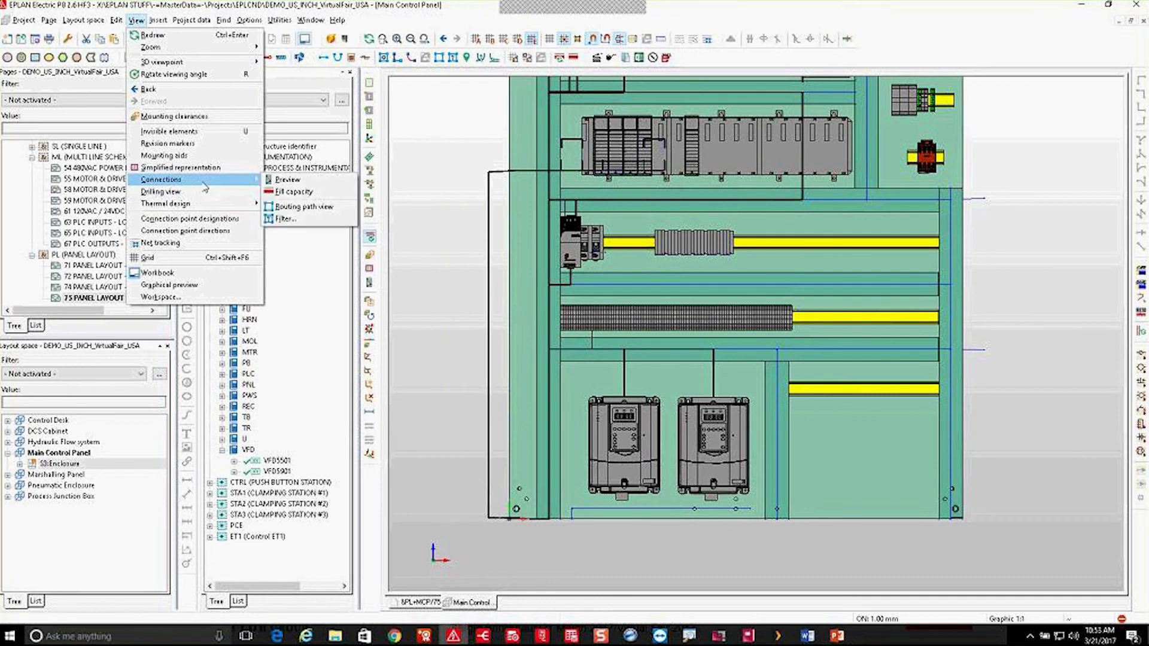
left_click(309, 193)
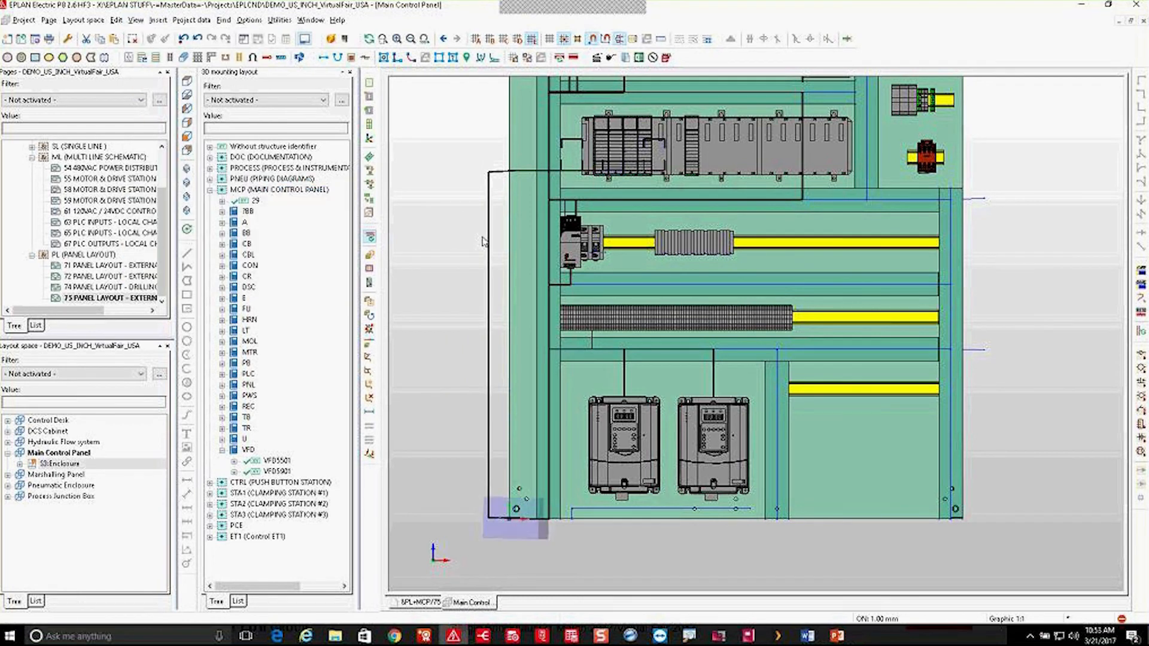
scroll(502, 478, "down", 3)
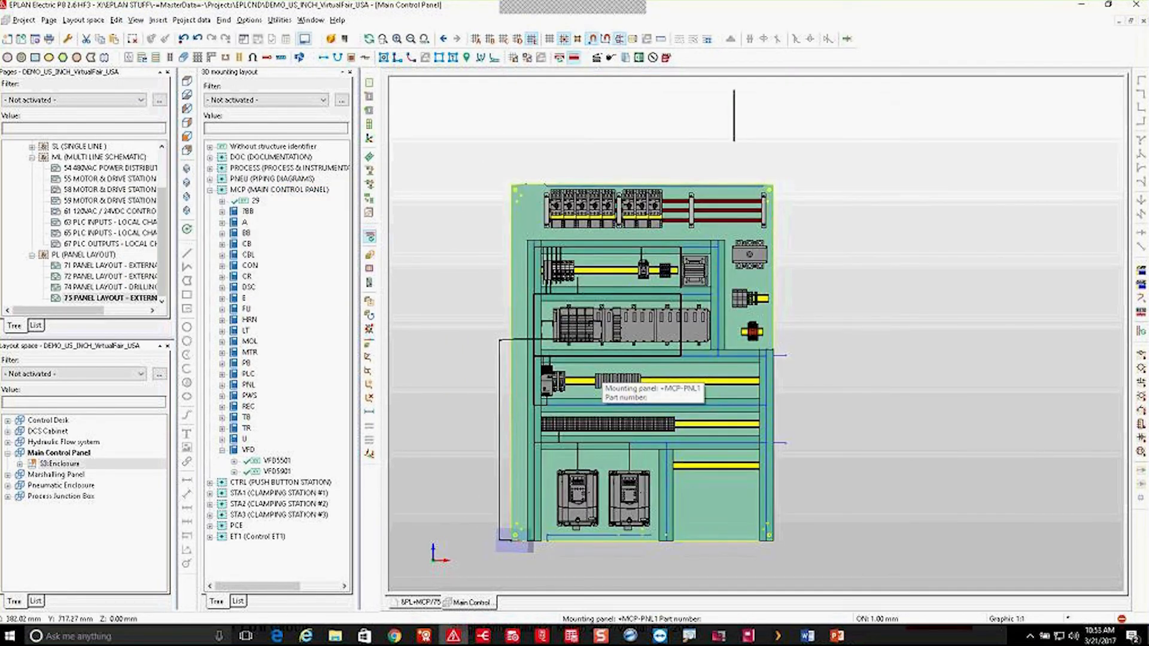
scroll(632, 350, "up", 2)
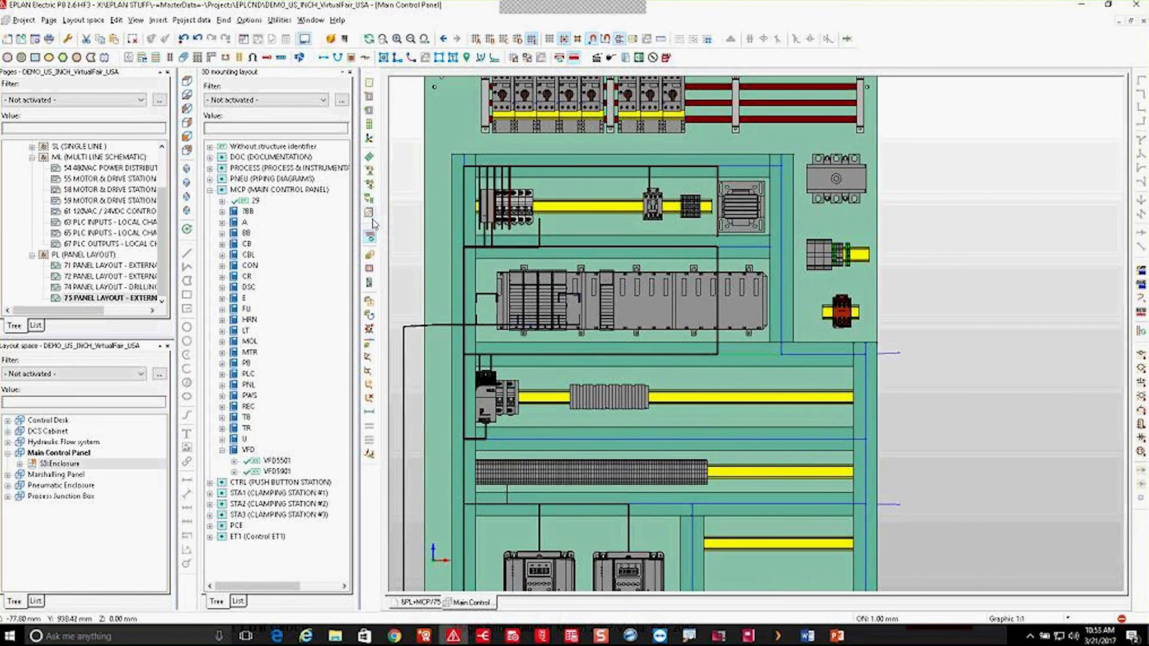
left_click(136, 19)
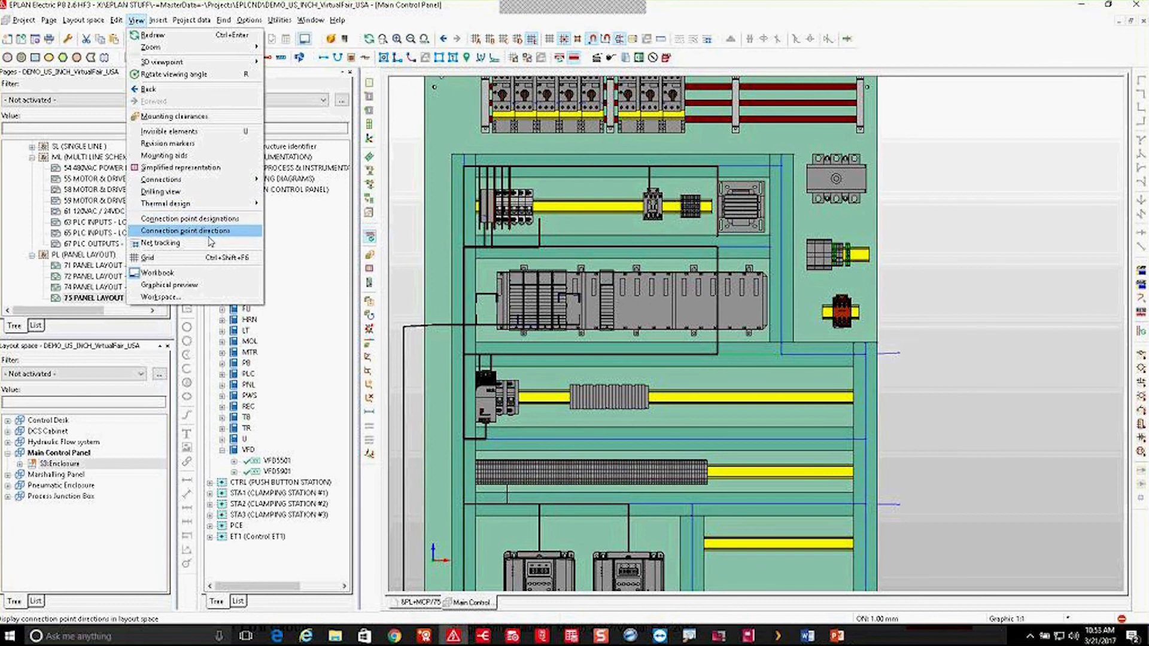
mouse_move(228, 184)
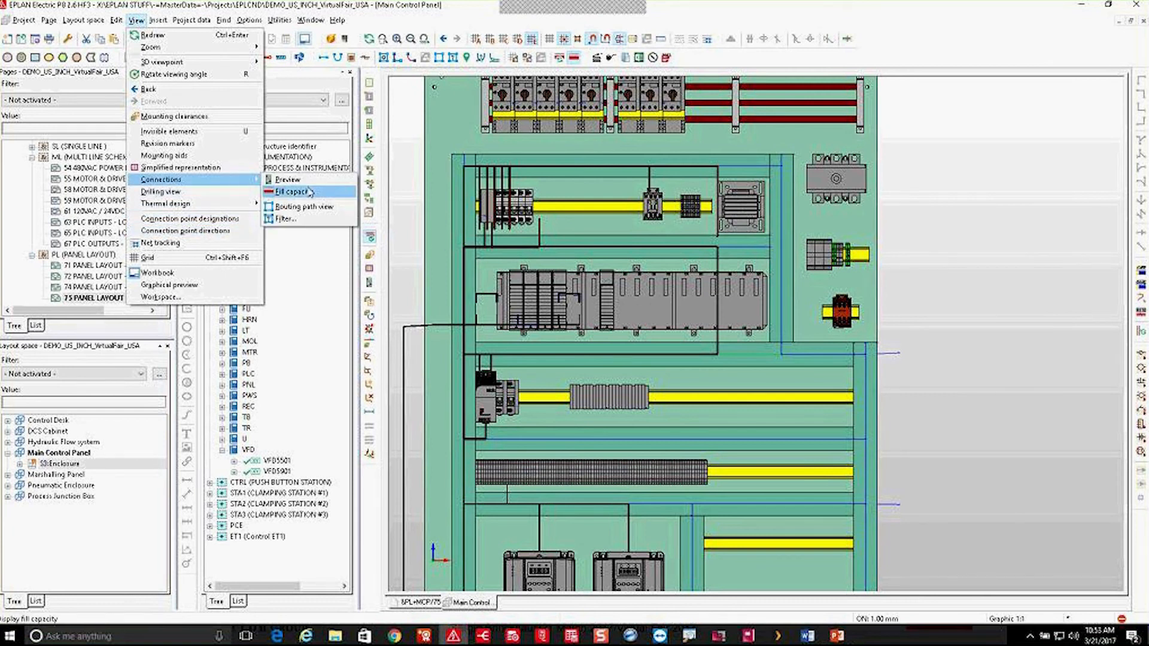
left_click(412, 168)
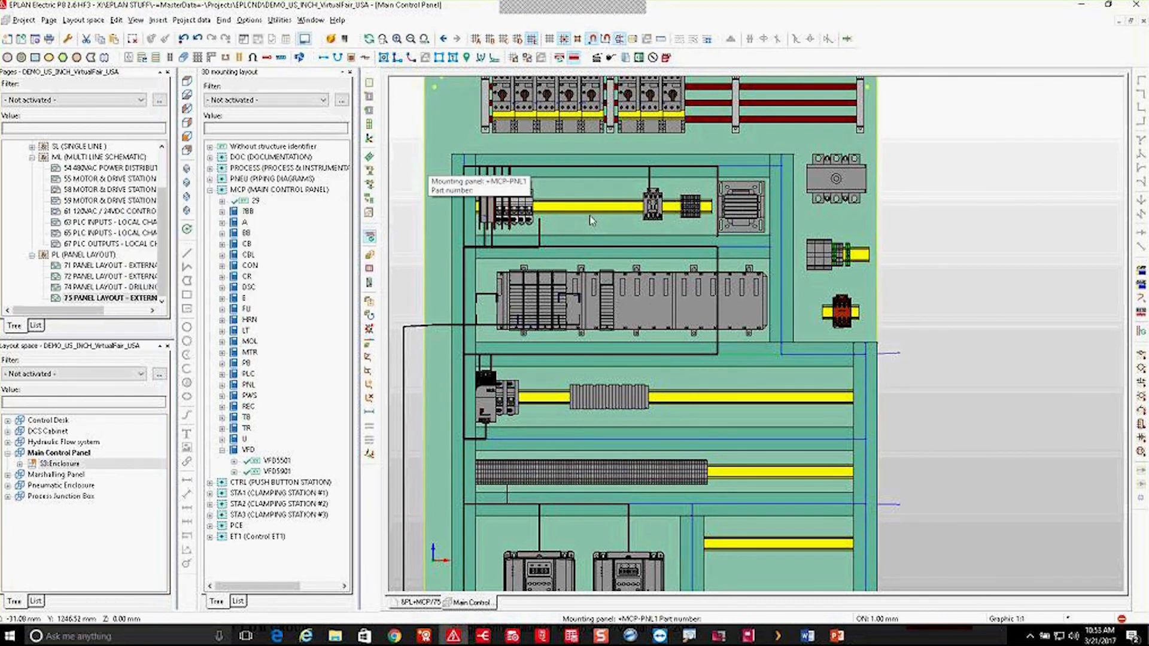
scroll(784, 186, "down", 3)
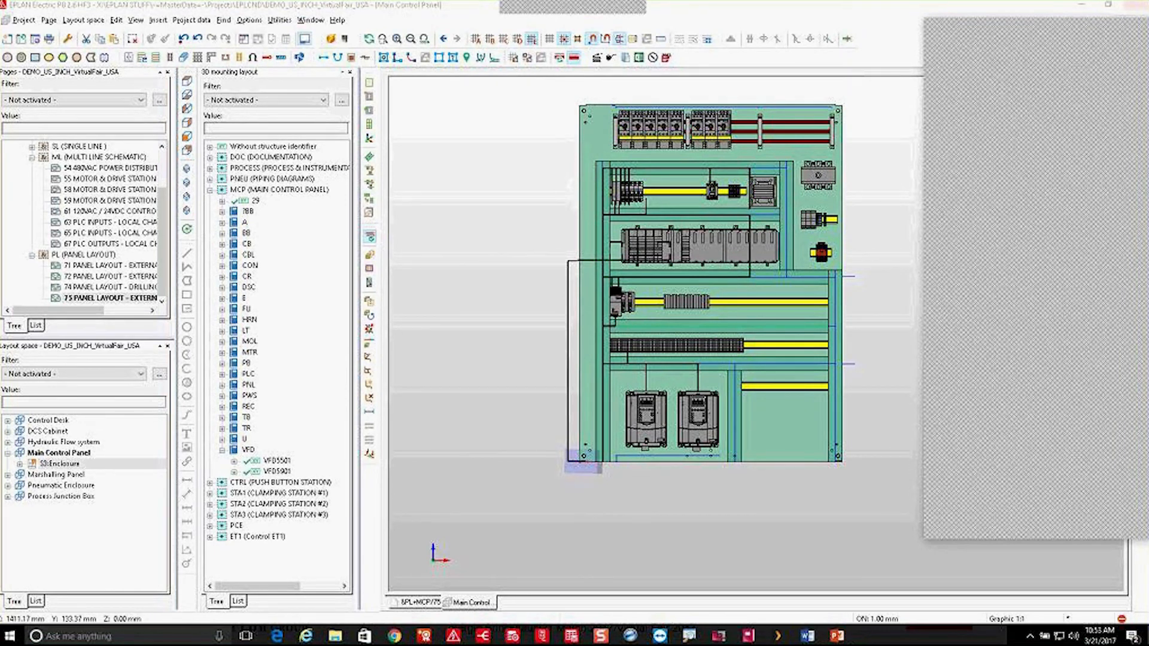
Measure the distance from the lower corner of the first busbar support to the upper end of the left vertical wire duct
left_click(1136, 31)
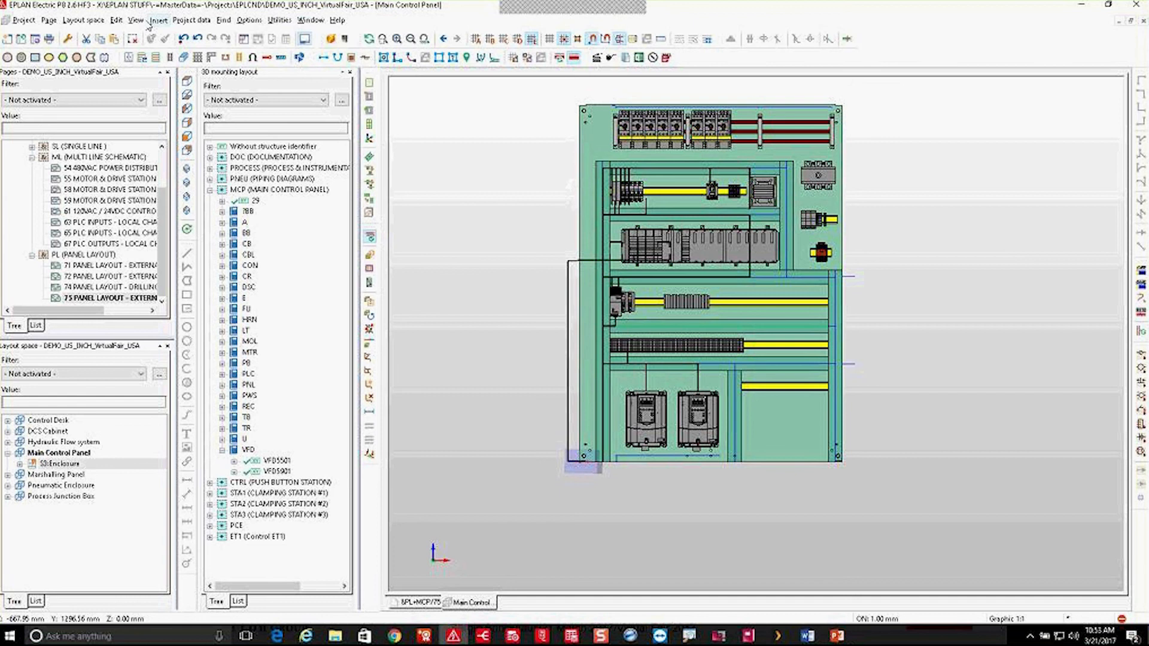
left_click(83, 19)
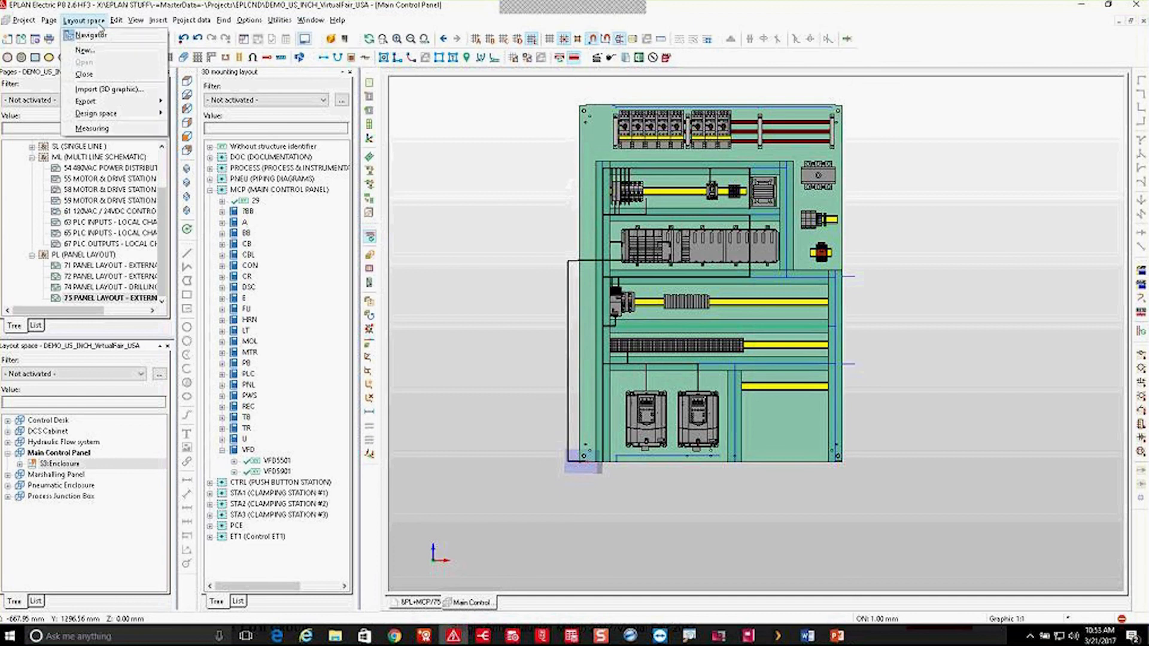
left_click(93, 129)
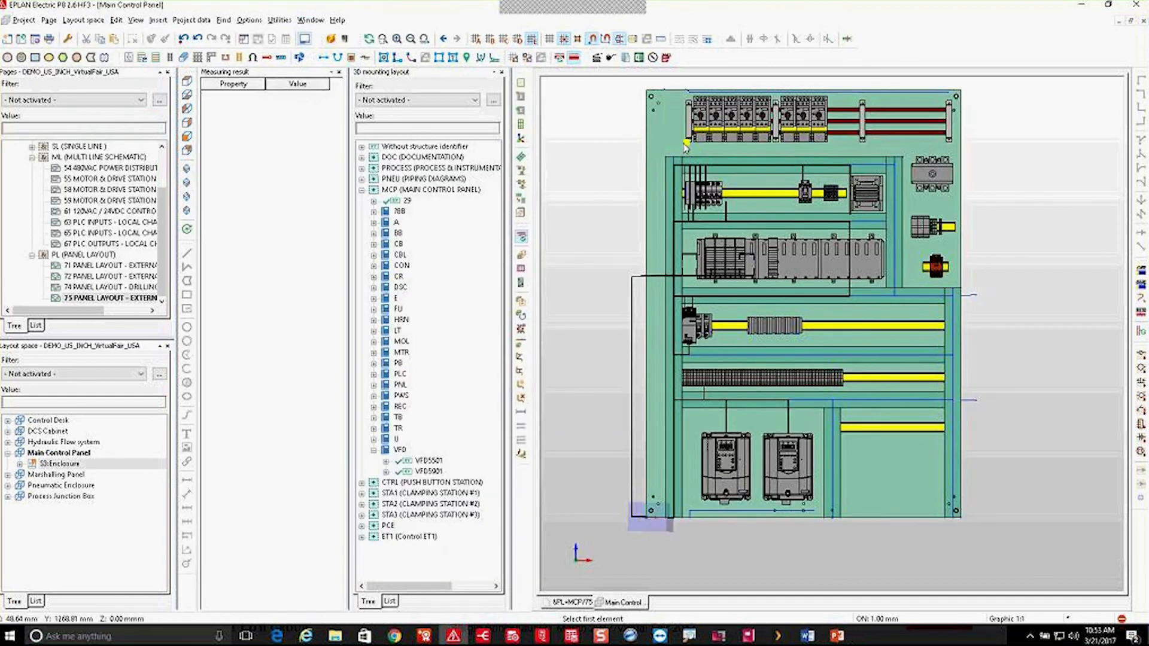
scroll(685, 147, "up", 4)
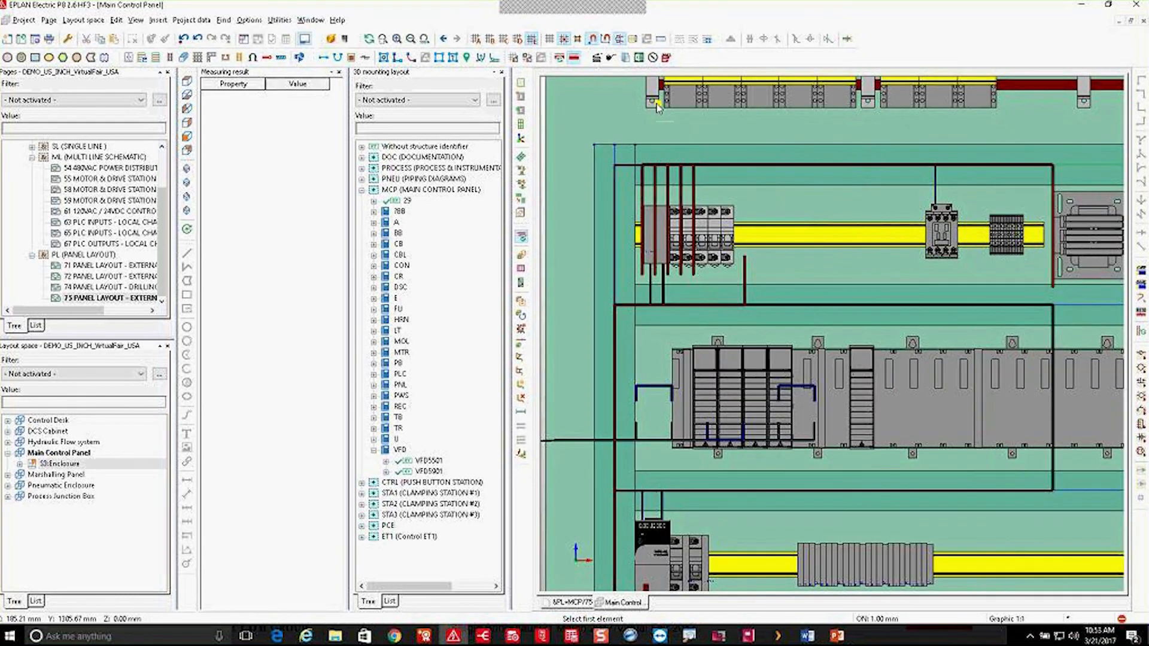
left_click(663, 108)
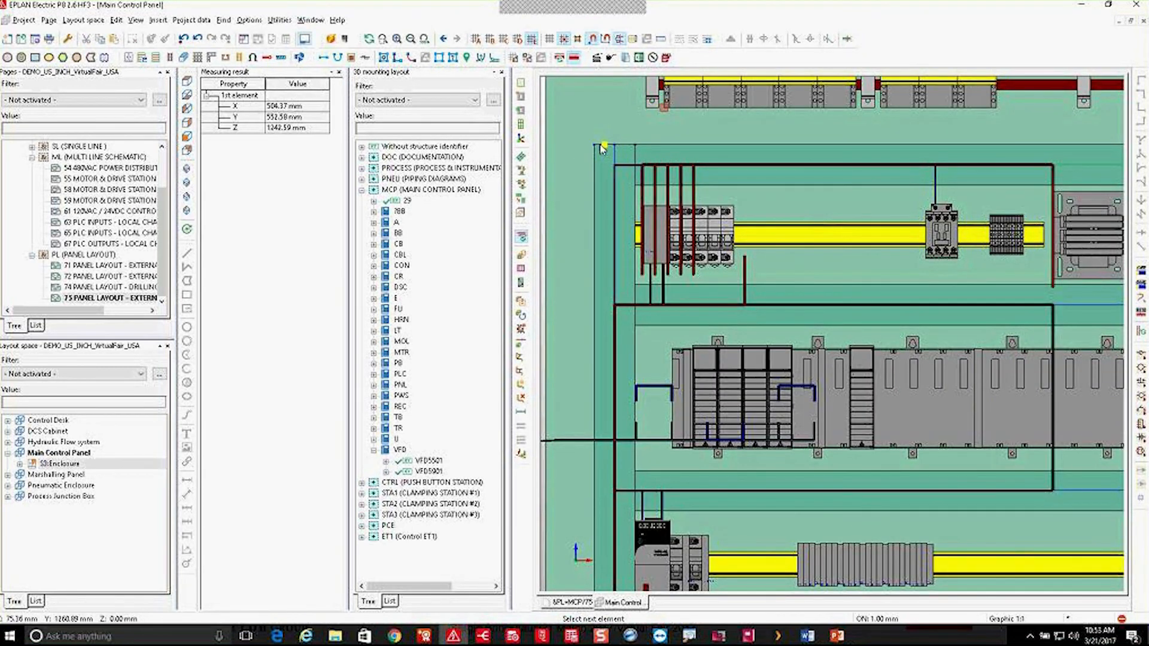
left_click(604, 145)
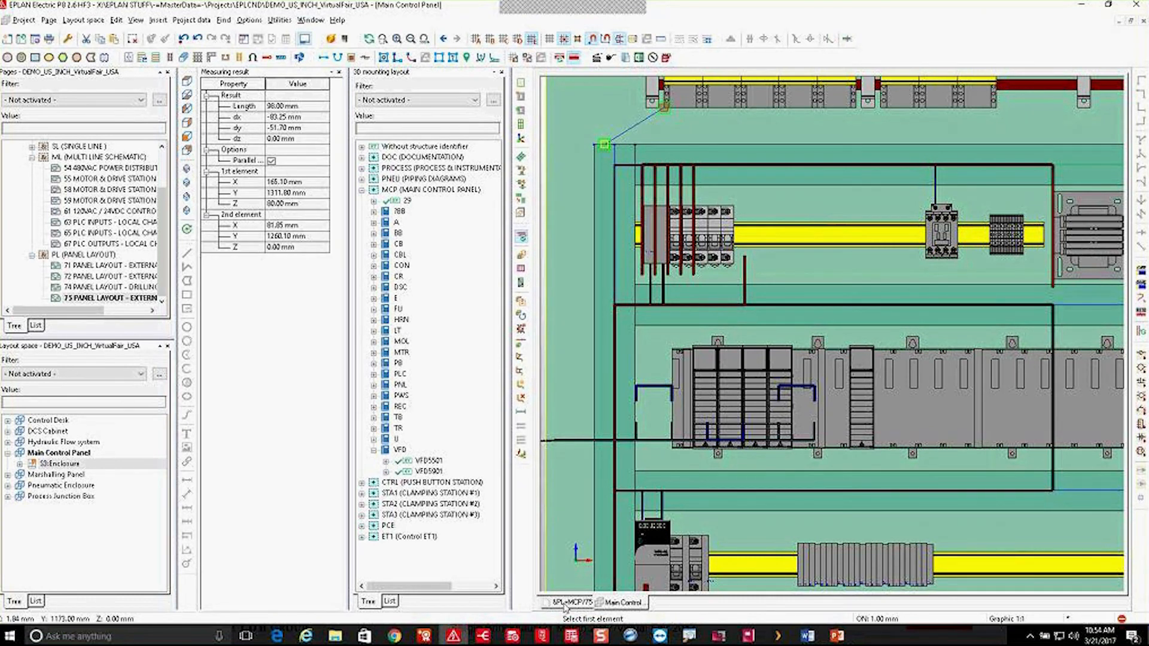
Switch to panel layout page &PL+MCP/75, end the measurement and examine the dimensioned model view around the two drives
left_click(564, 602)
scroll(745, 335, "up", 5)
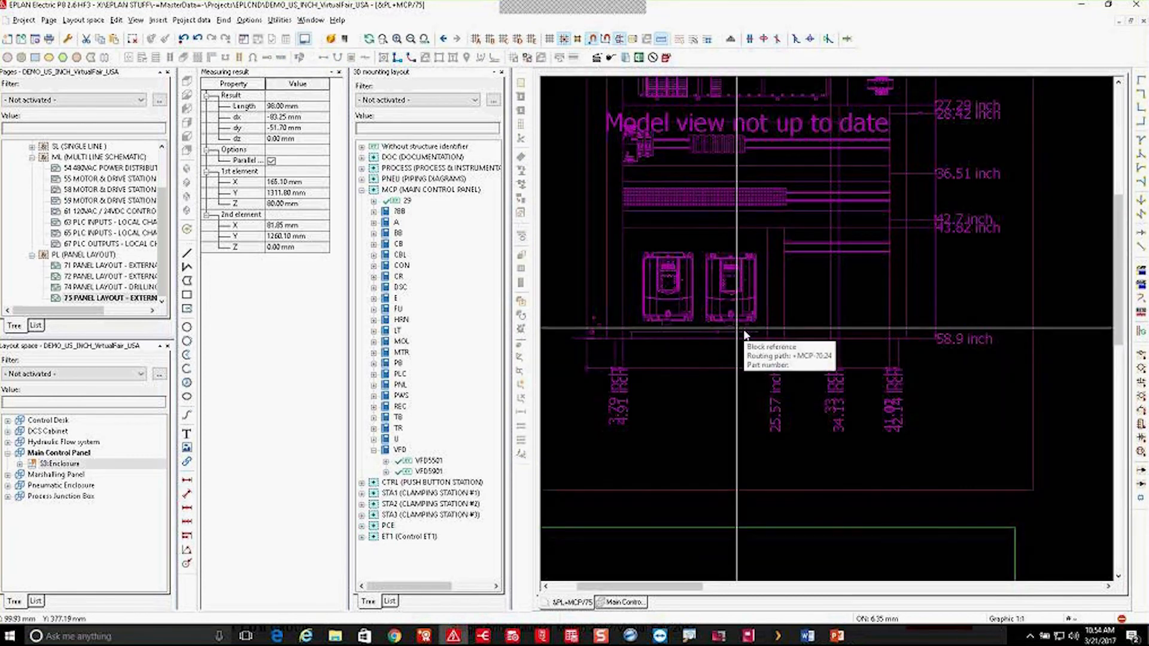
key("Escape")
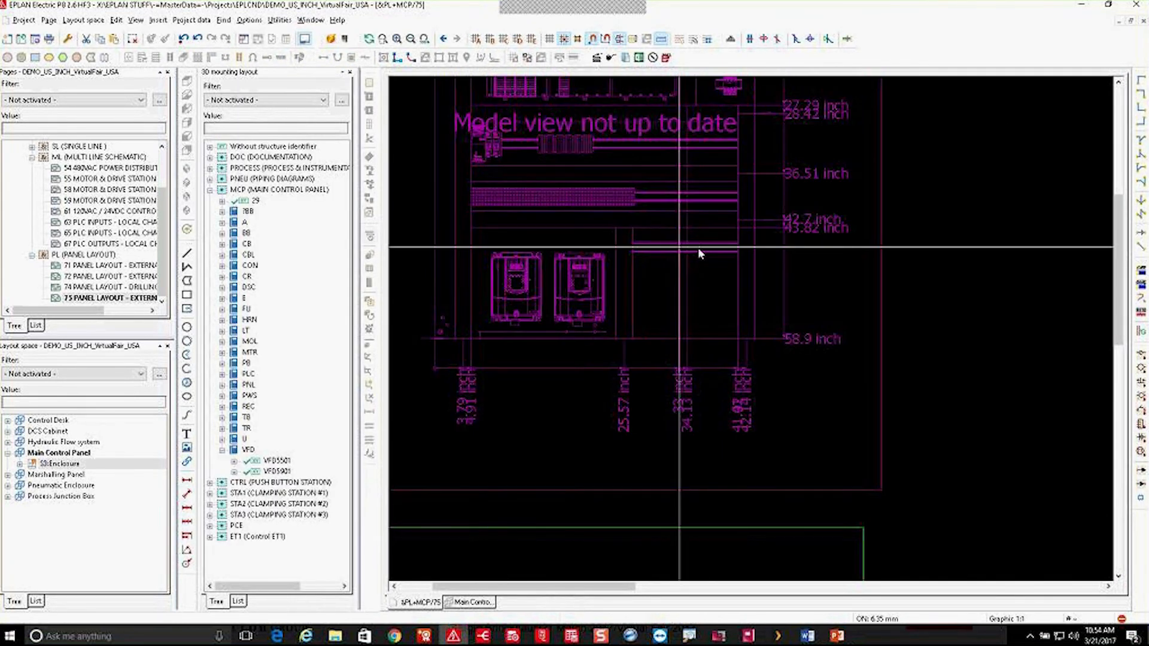
scroll(698, 248, "down", 2)
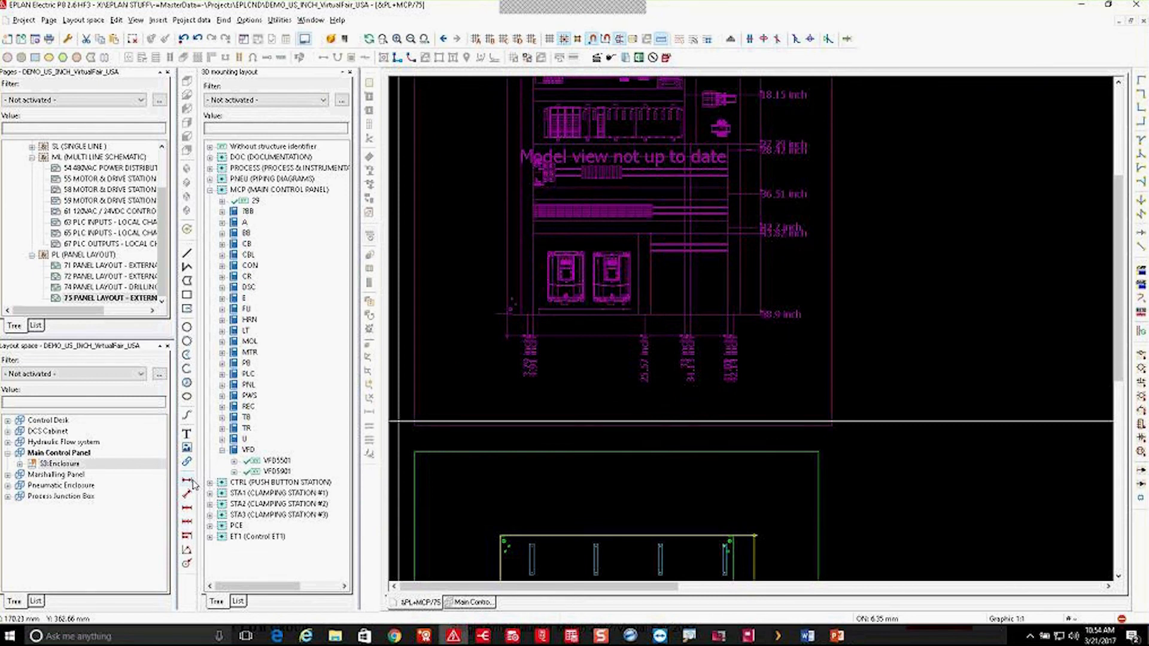
Add a vertical dimension beside the two drives, from the panel's lower edge up to the horizontal wire duct above them
left_click(187, 481)
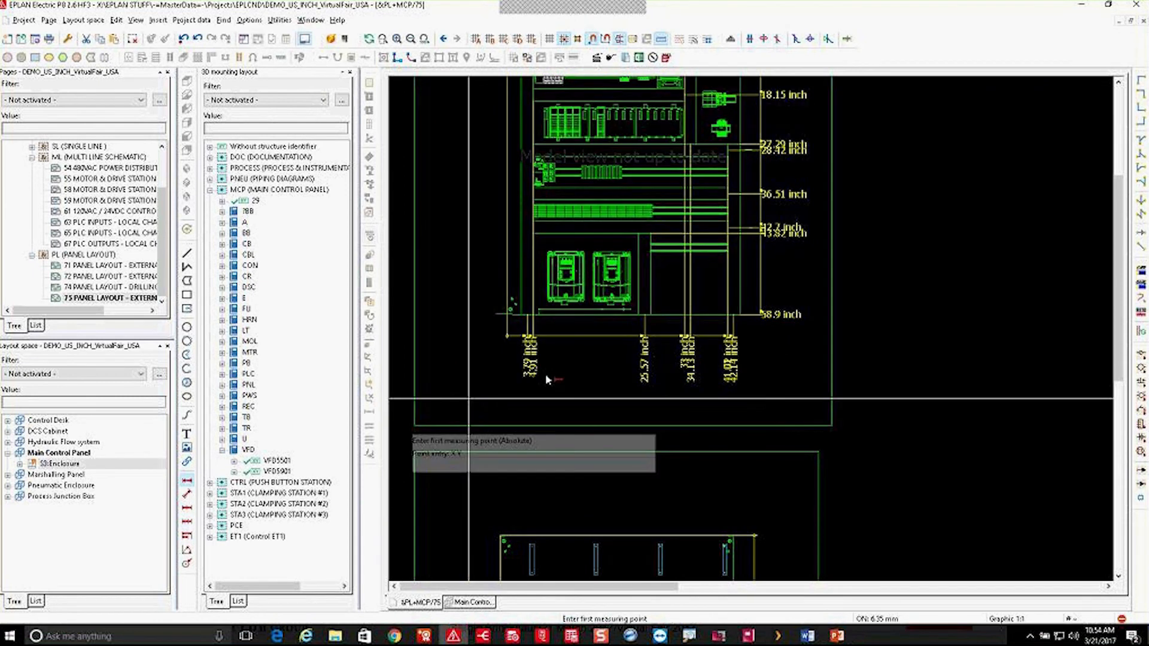
left_click(526, 315)
left_click(534, 228)
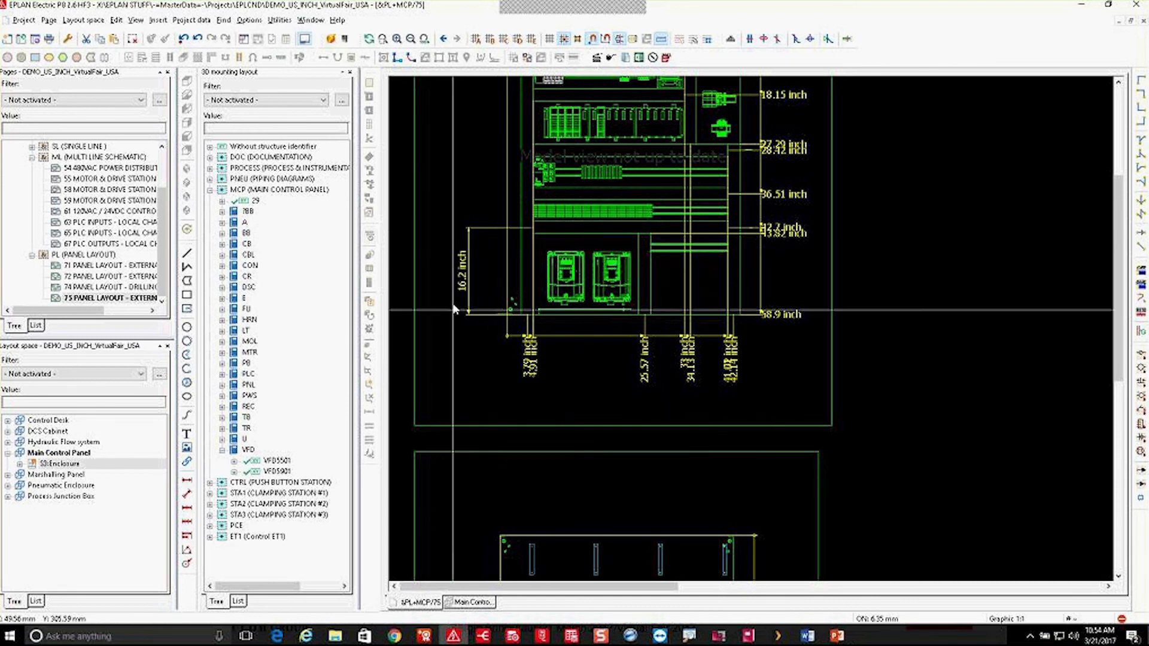
Set the new vertical dimension beside the drives to display two units, then deselect it
double_click(455, 311)
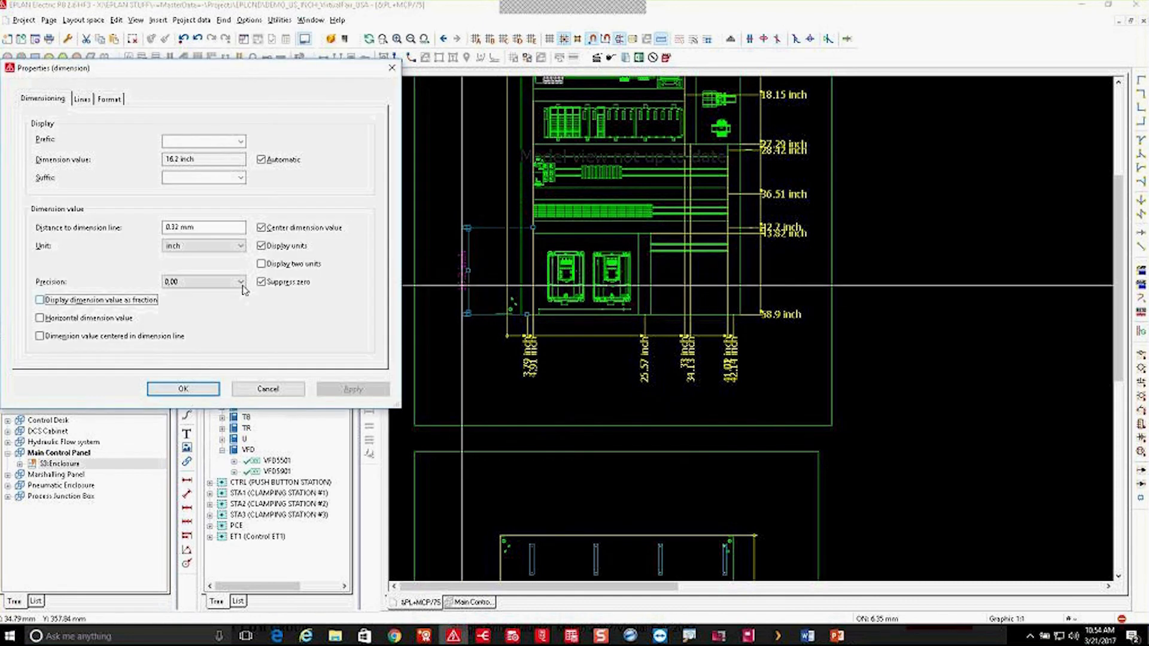
left_click(262, 264)
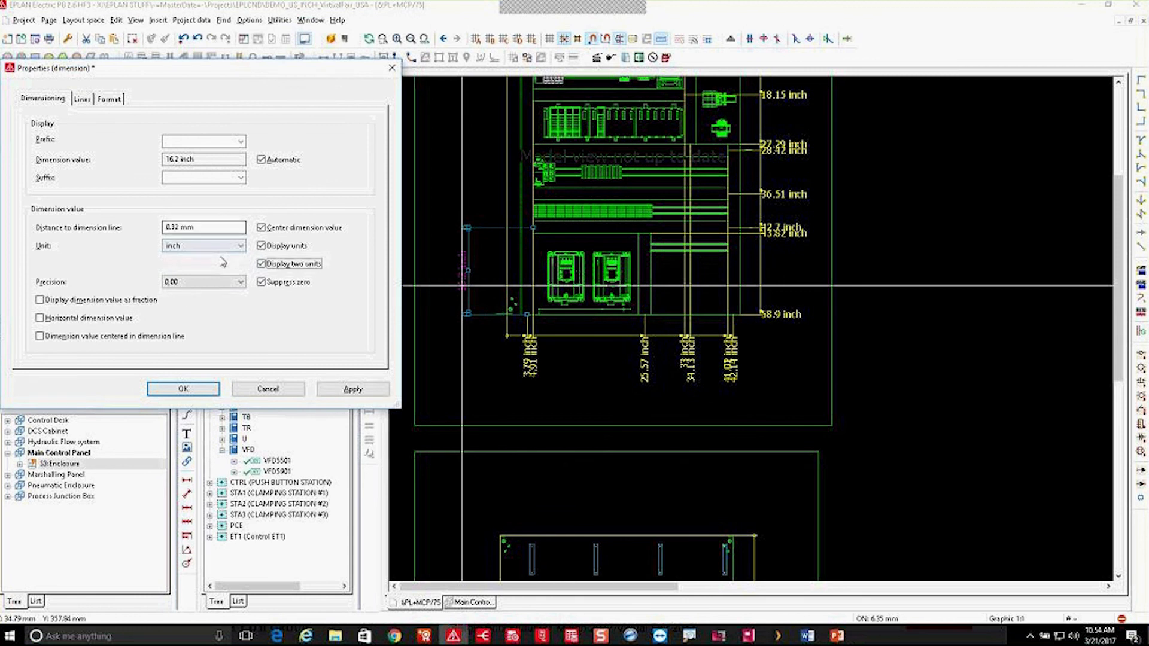
left_click(116, 300)
left_click(183, 389)
scroll(486, 297, "up", 2)
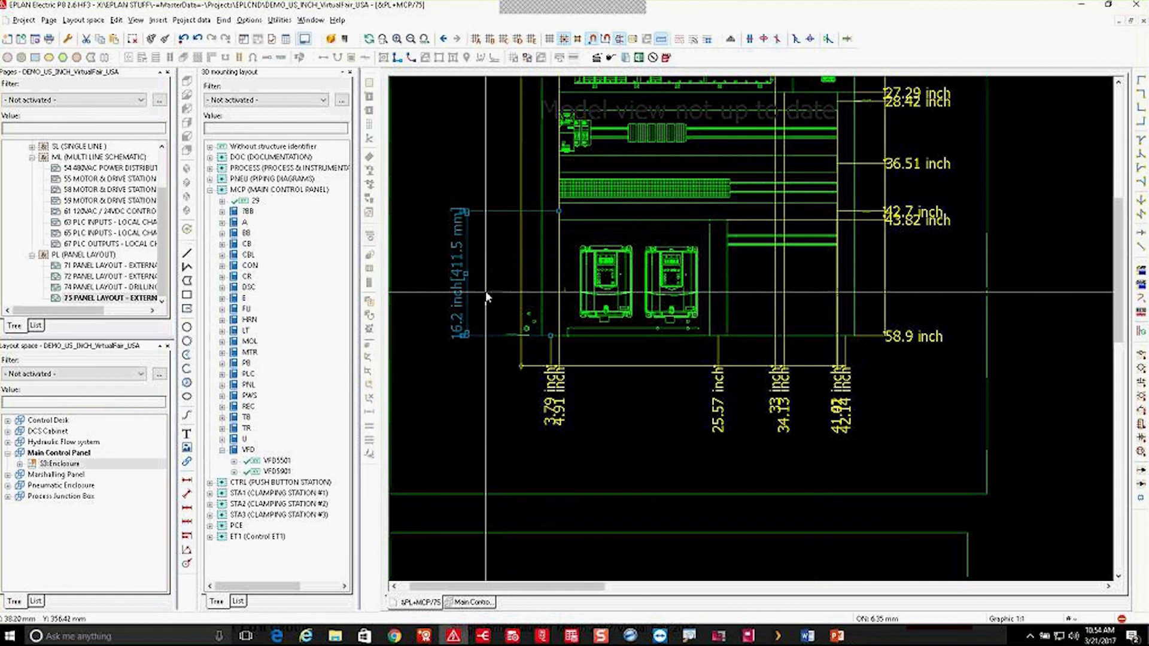
scroll(487, 298, "down", 1)
left_click(506, 414)
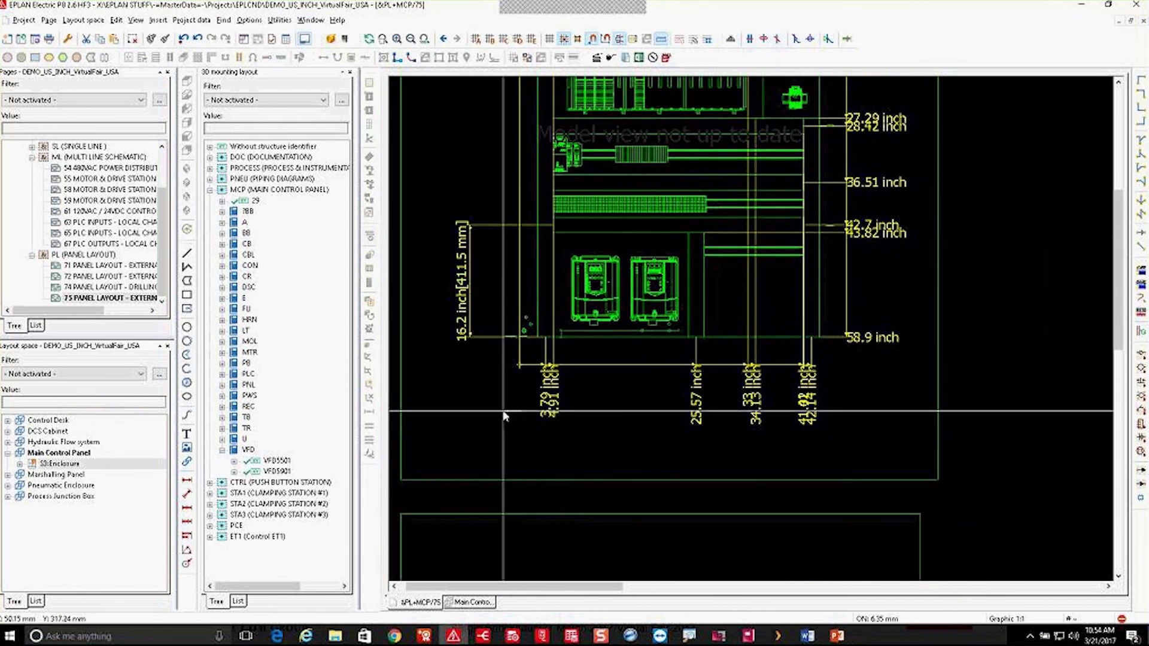
scroll(504, 413, "down", 1)
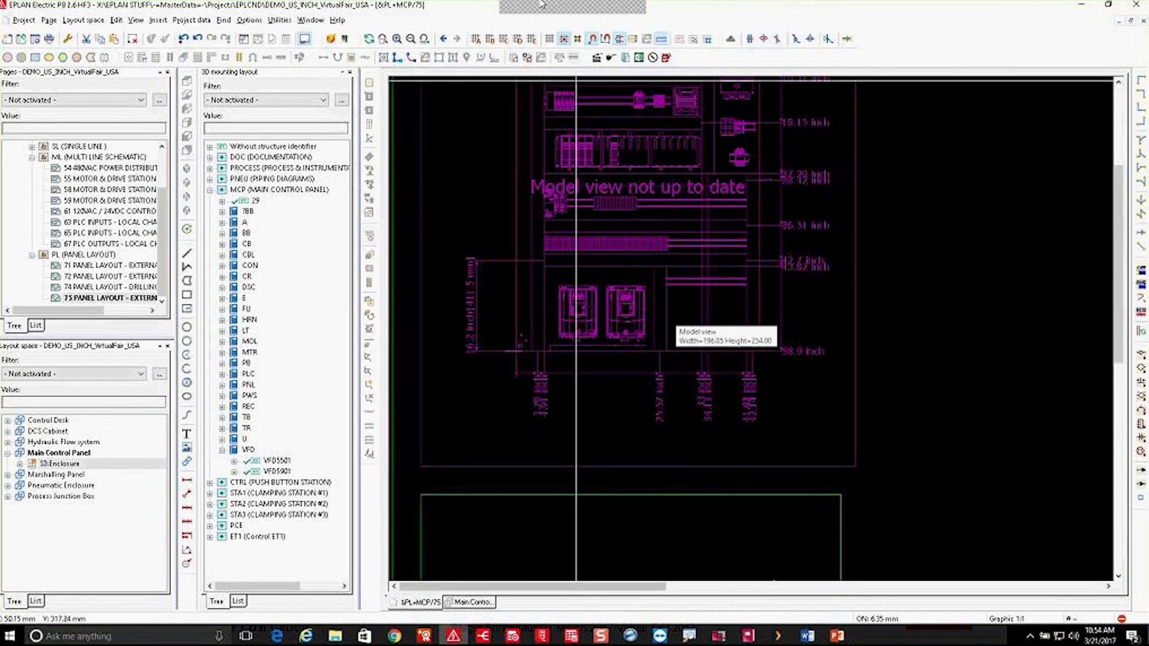
Return to the Main Control Panel layout space, turn on the mounting clearances display and inspect the clearances around the two drives
key("ctrl+Tab")
key("Escape")
scroll(445, 171, "down", 2)
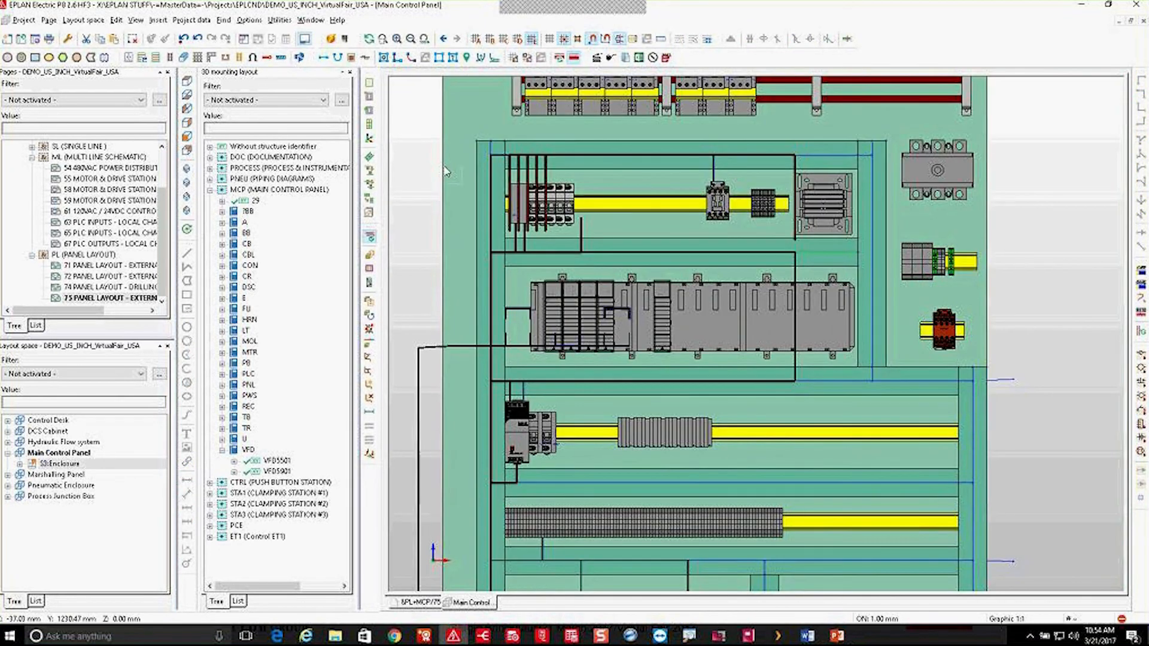
scroll(446, 172, "down", 1)
scroll(447, 172, "down", 1)
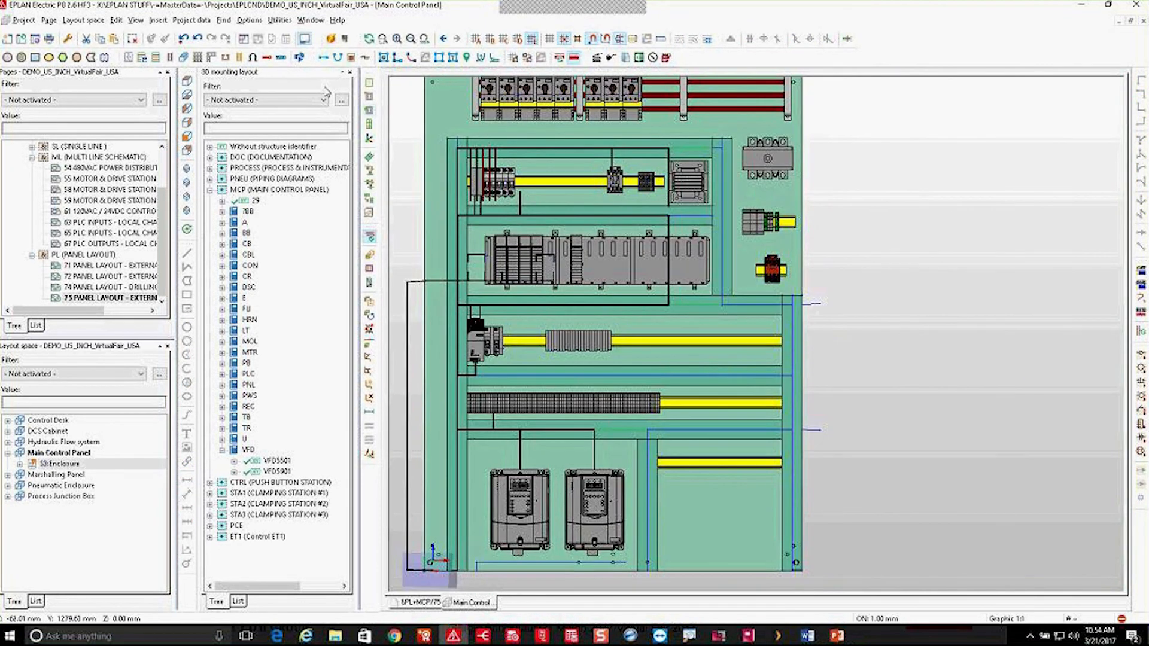
left_click(137, 20)
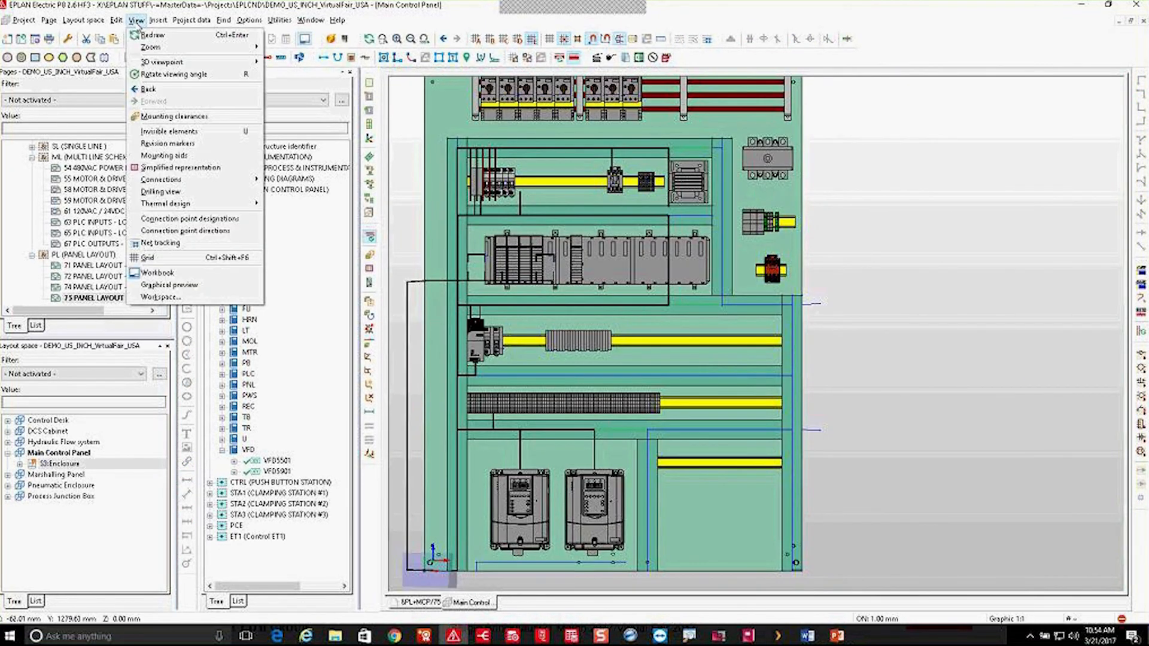
left_click(171, 116)
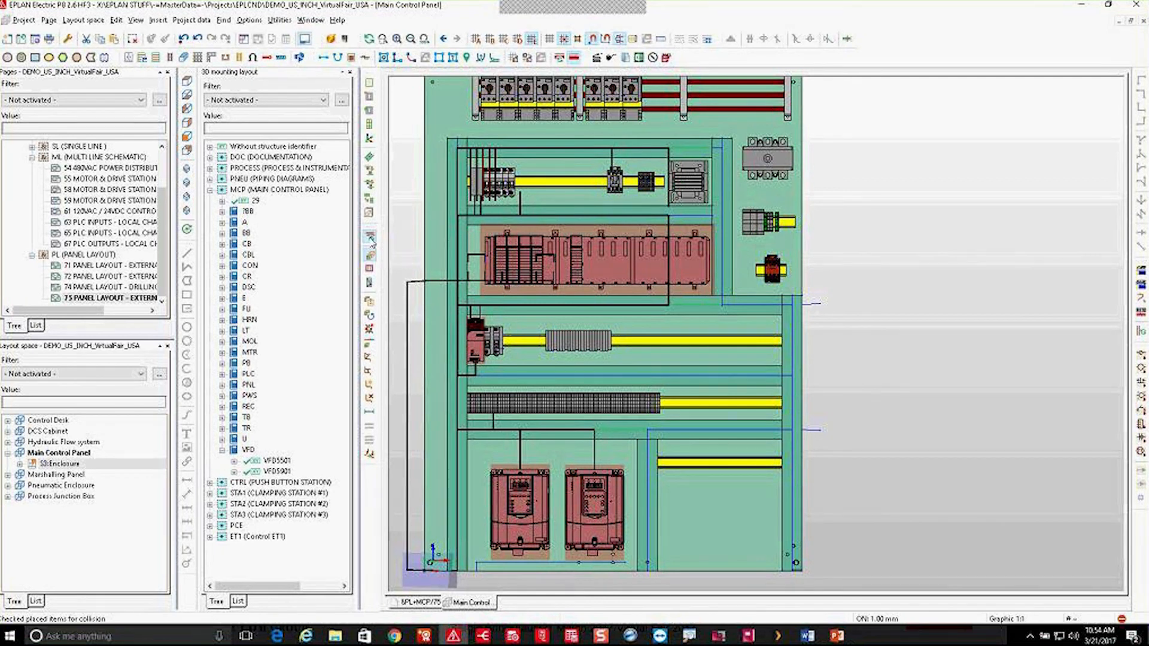
scroll(535, 508, "up", 3)
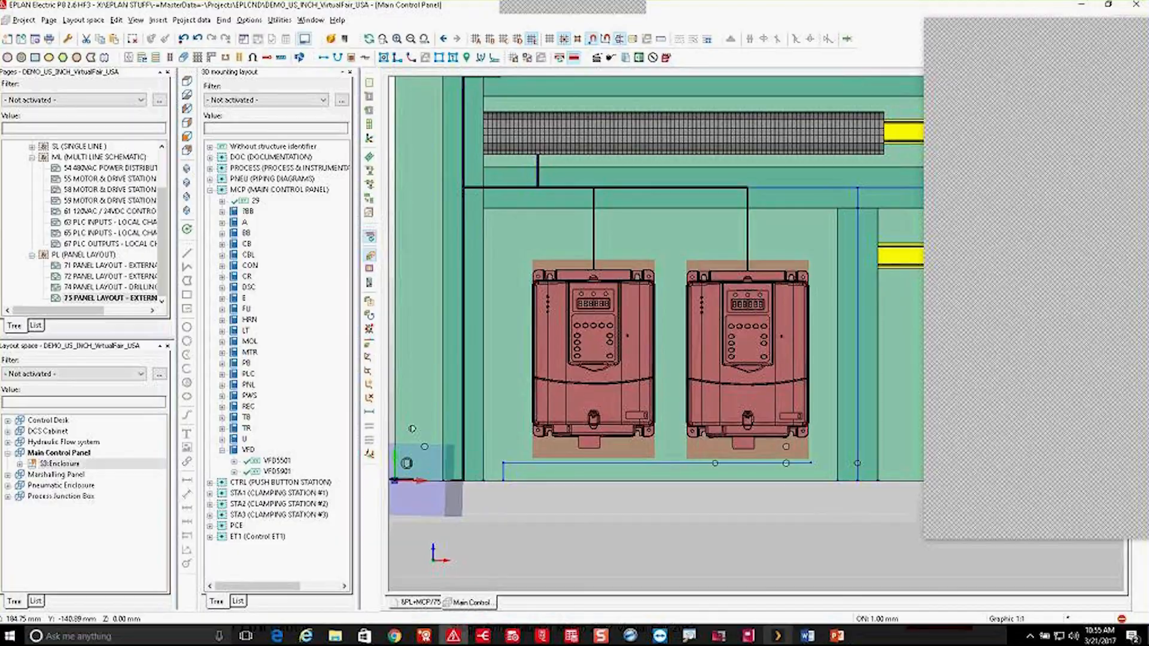
key("super+Tab")
left_click(743, 184)
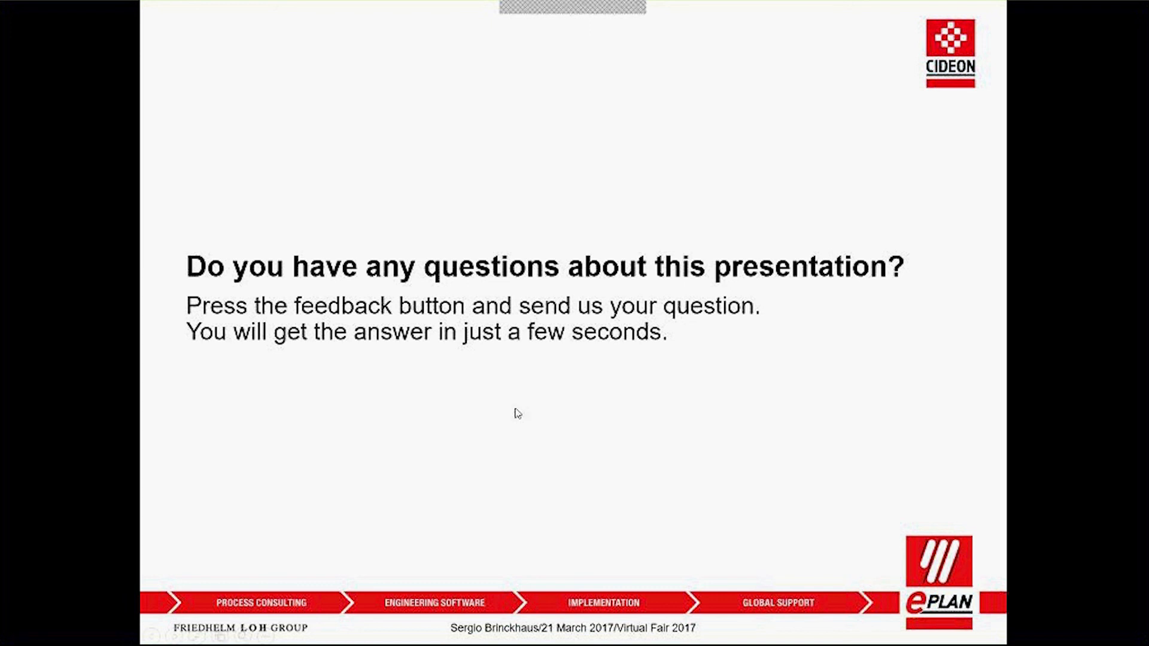
key("Right")
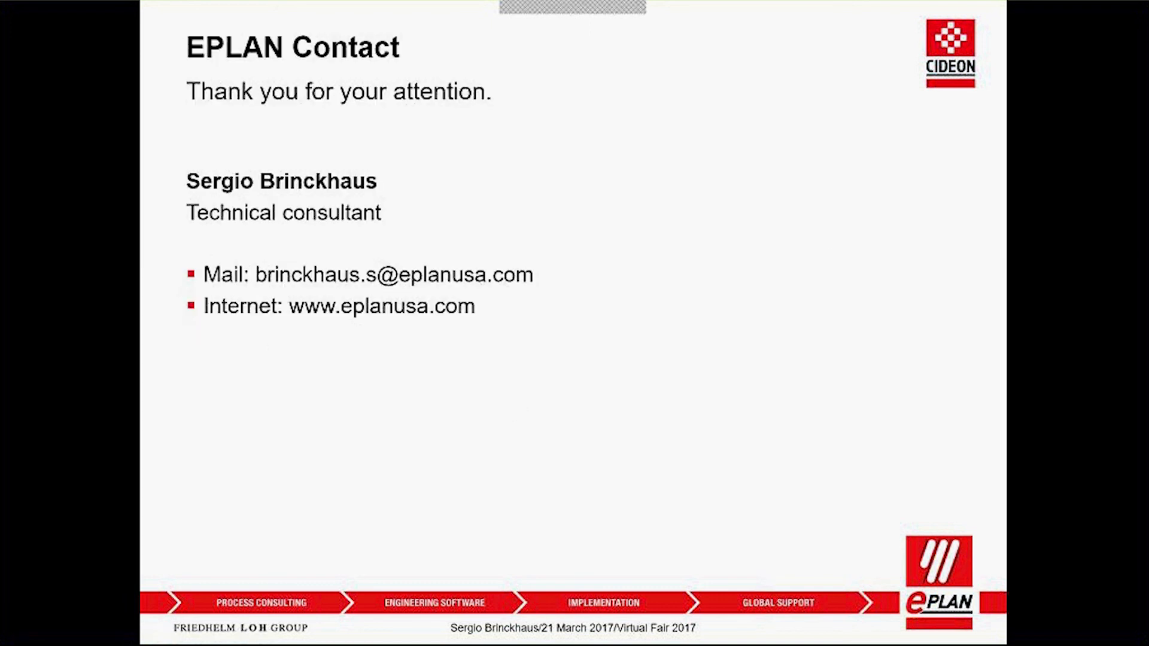